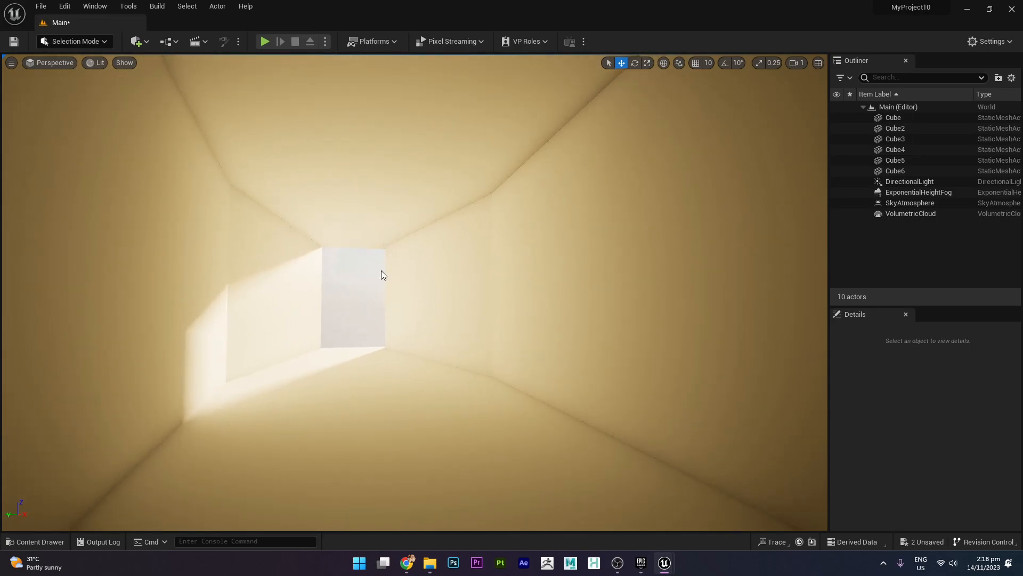
Open Quixel Bridge to add content to the project and clear the existing Limestone search filter
left_click(43, 542)
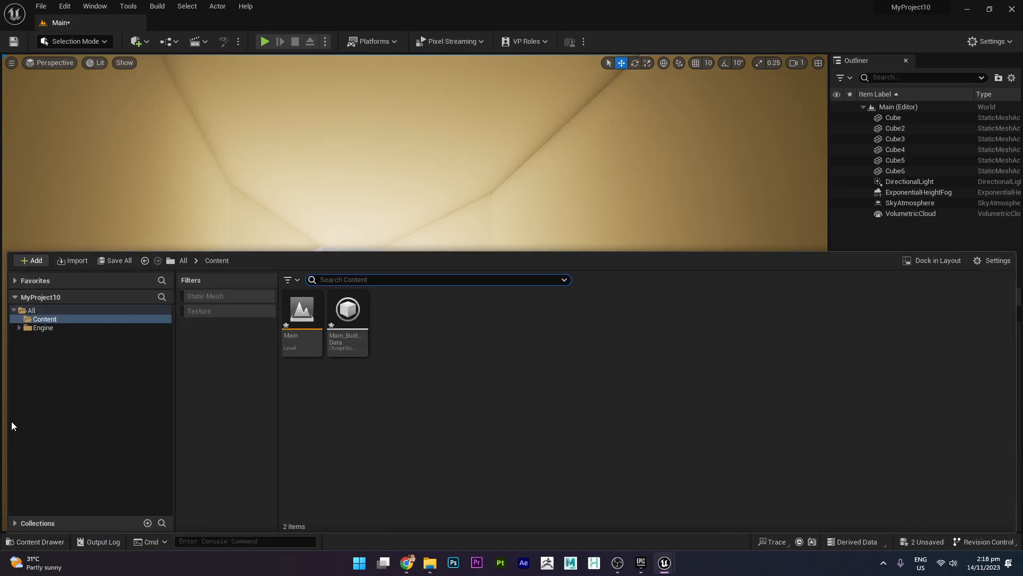
right_click(490, 334)
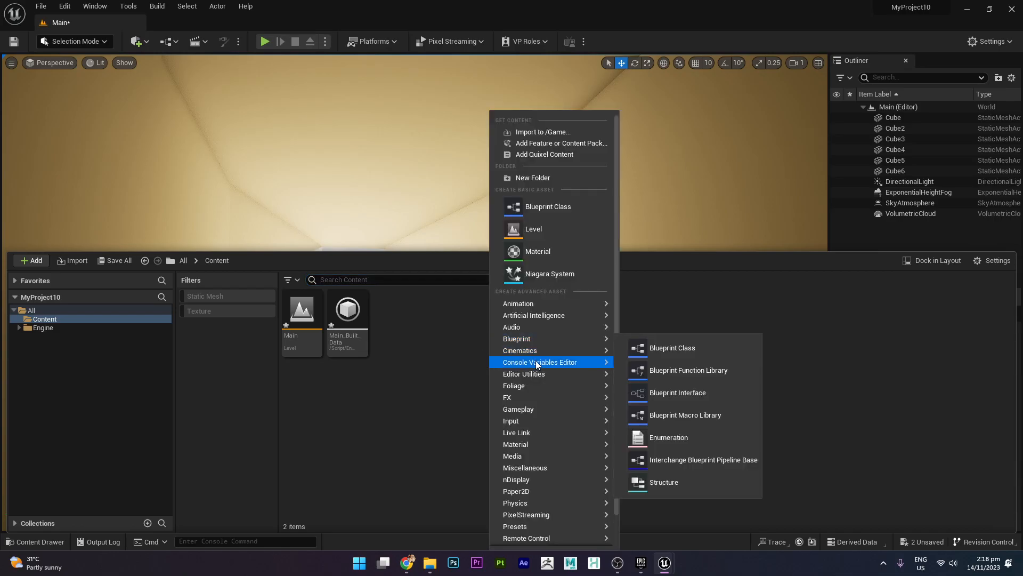
left_click(568, 155)
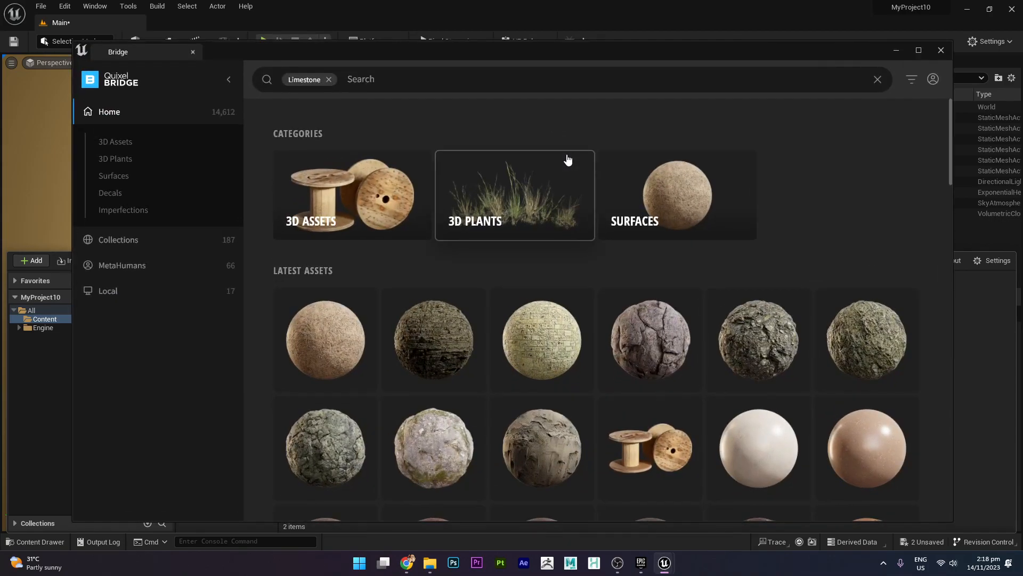
left_click(329, 79)
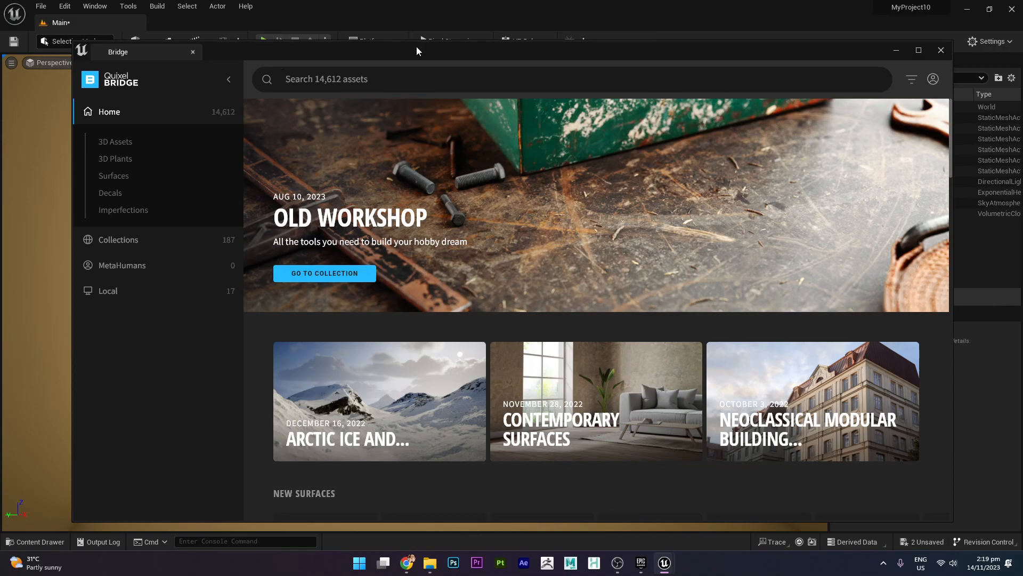
left_click_drag(417, 46, 404, 25)
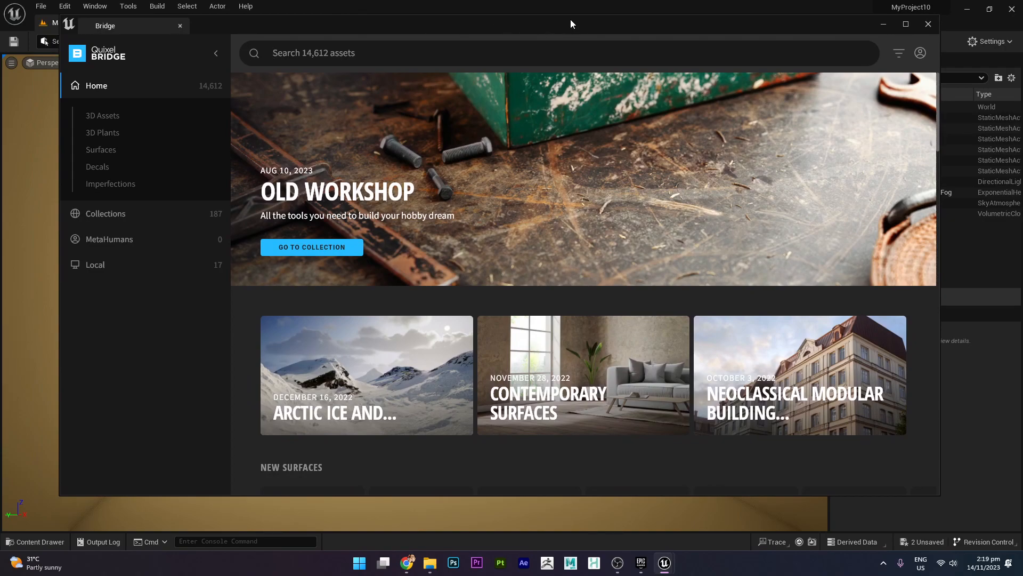
left_click_drag(530, 22, 529, 32)
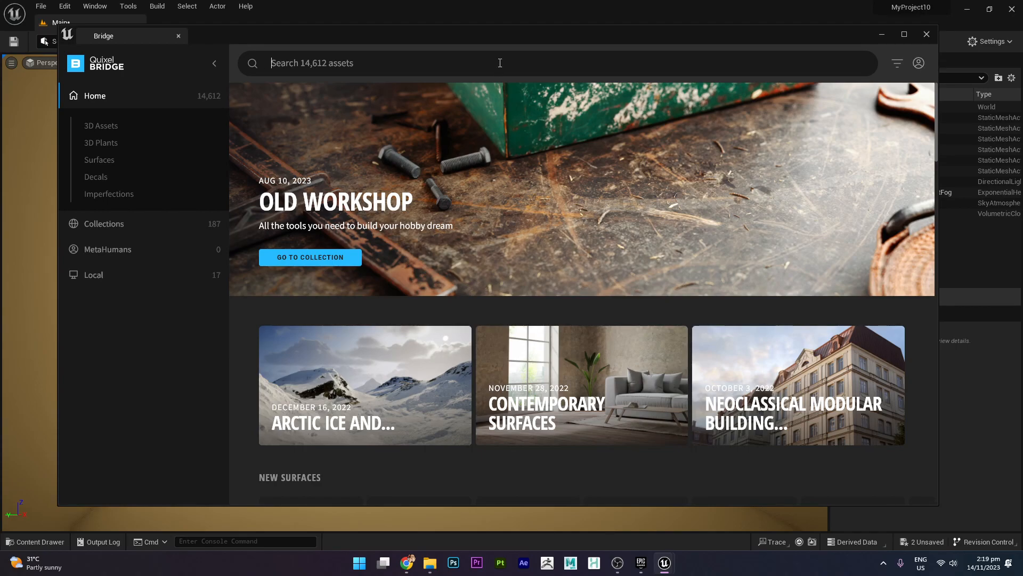
left_click_drag(553, 45, 634, 38)
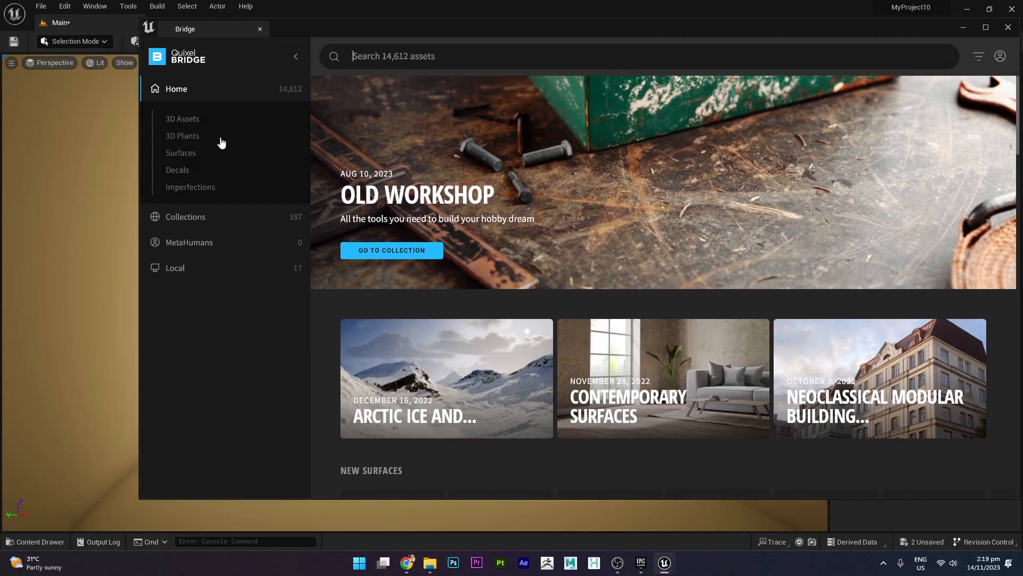
Browse the home asset categories, including 3D Assets and its subcategories, and return to the unfiltered home page
left_click(188, 120)
left_click(193, 135)
left_click(201, 171)
left_click(200, 203)
left_click(193, 122)
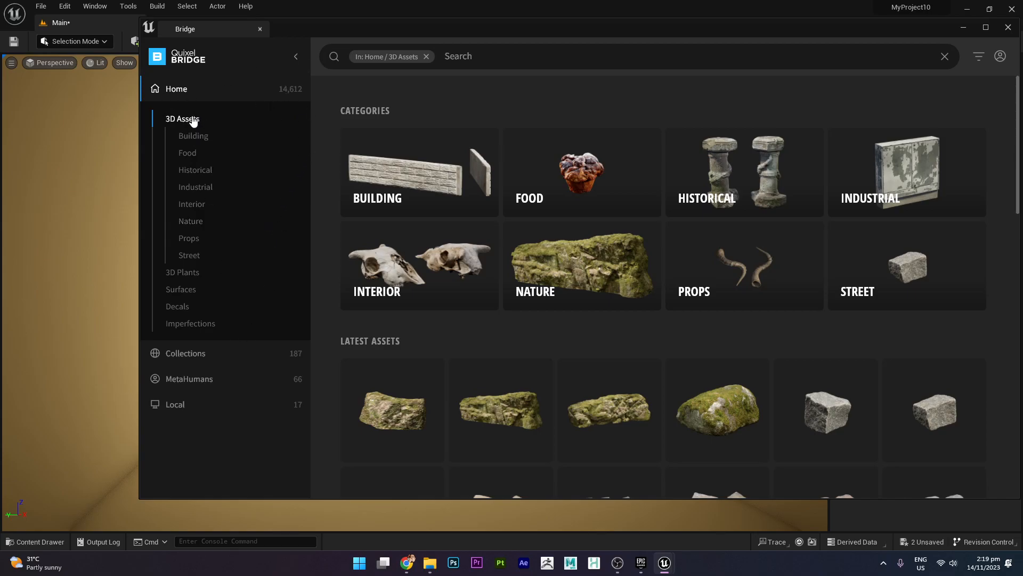
left_click(426, 57)
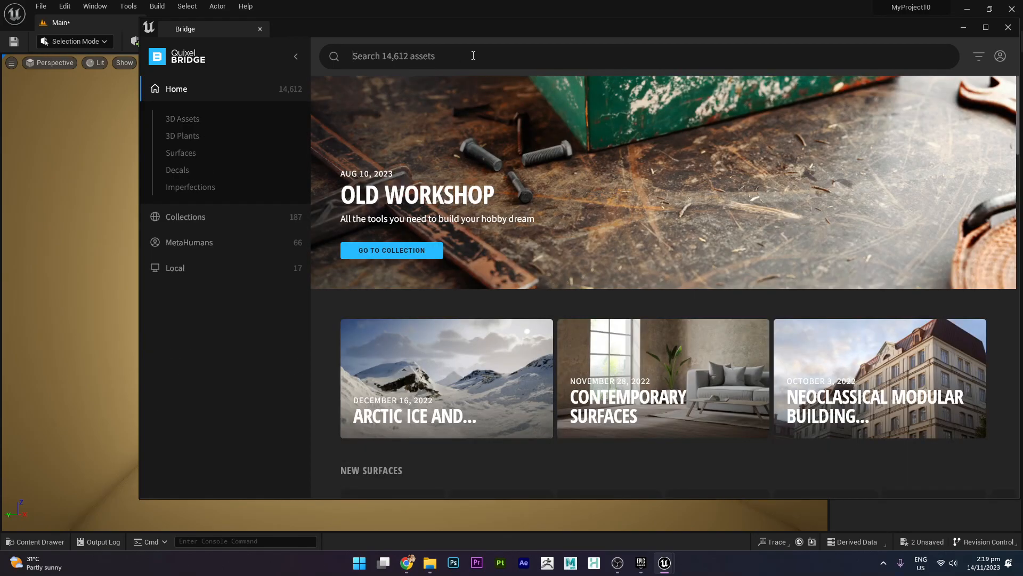
Search the asset library for "limestone" and apply the Limestone suggestion
left_click(474, 55)
type("lim")
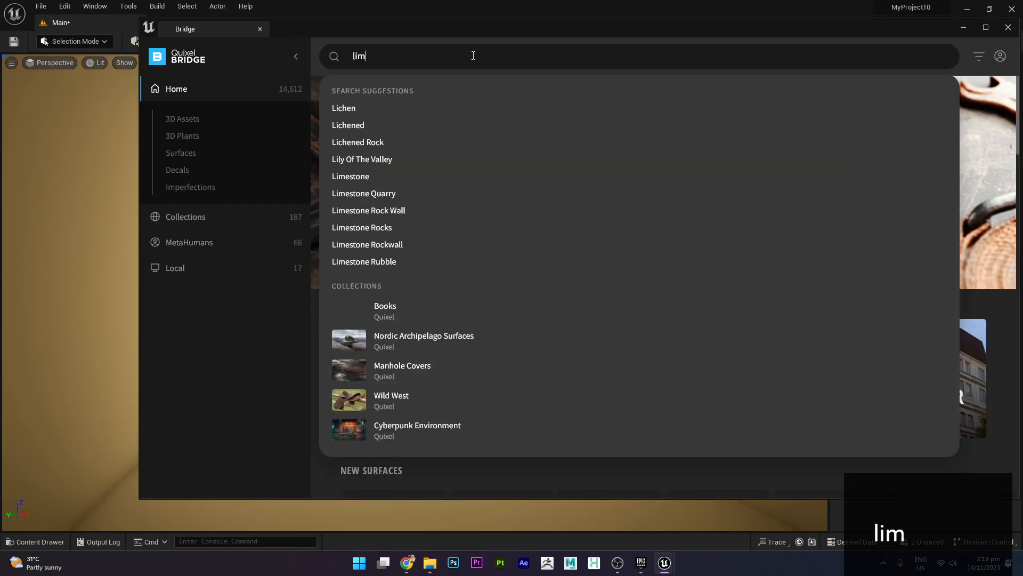
type("estone")
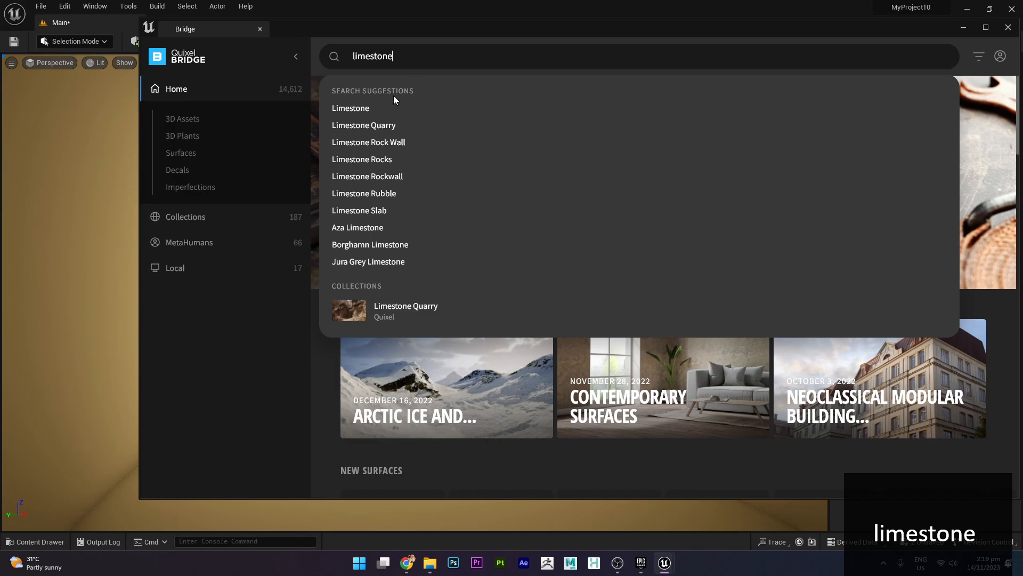
left_click(358, 110)
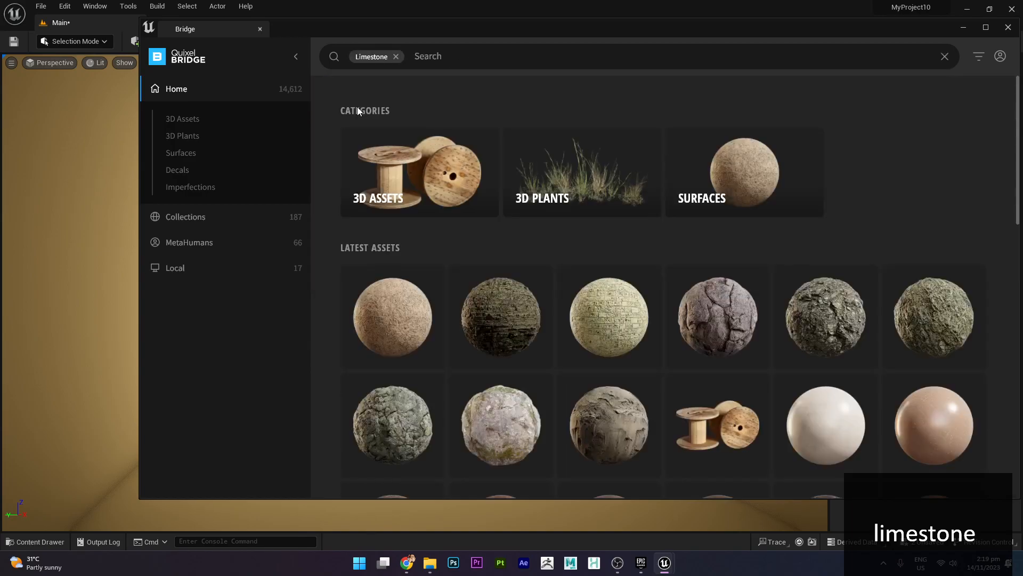
Look through the limestone results and multi-select two neighbouring blocky Quarry Cliff assets
scroll(670, 246, "down", 15)
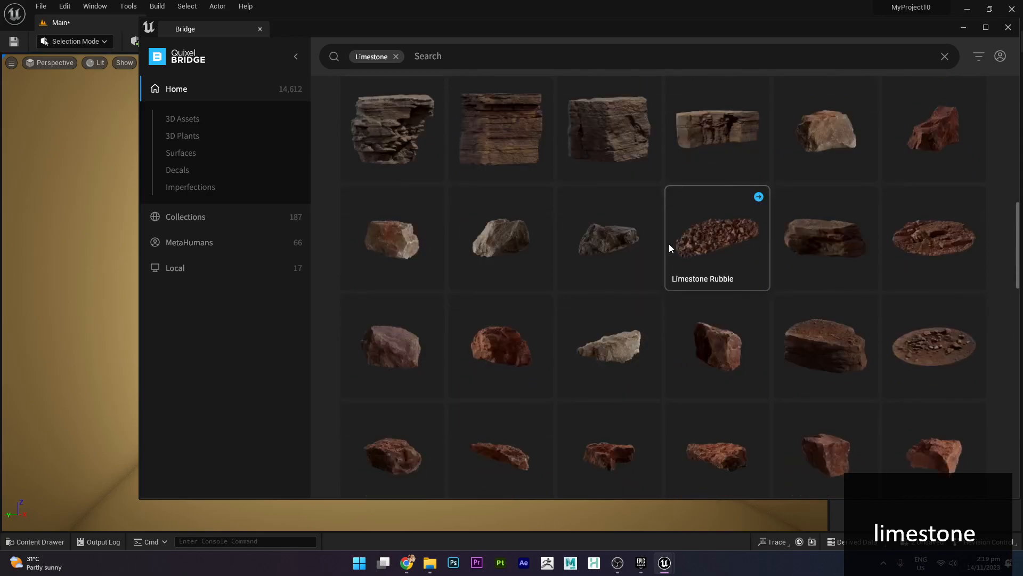
scroll(670, 244, "down", 6)
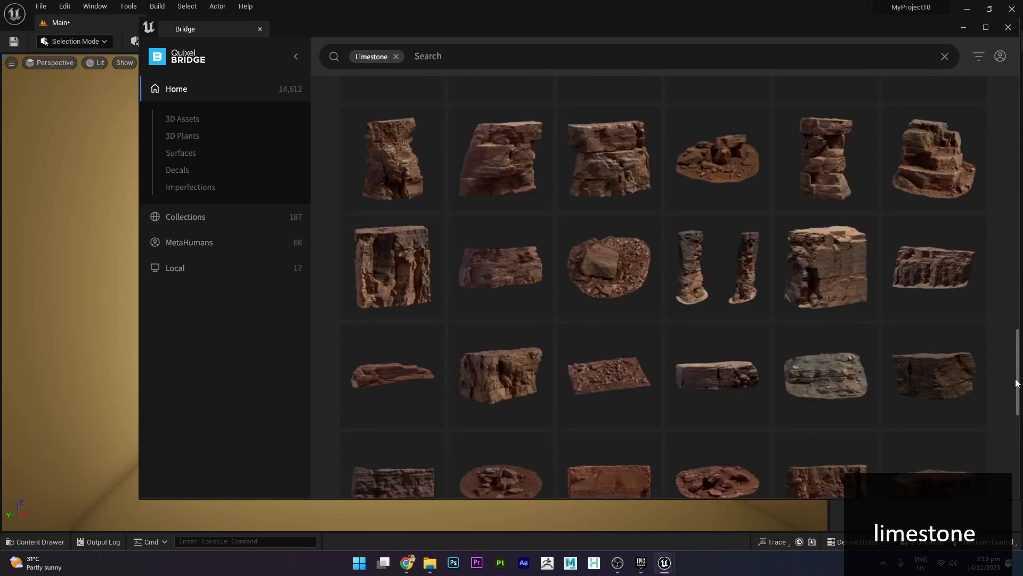
left_click_drag(1018, 386, 1018, 228)
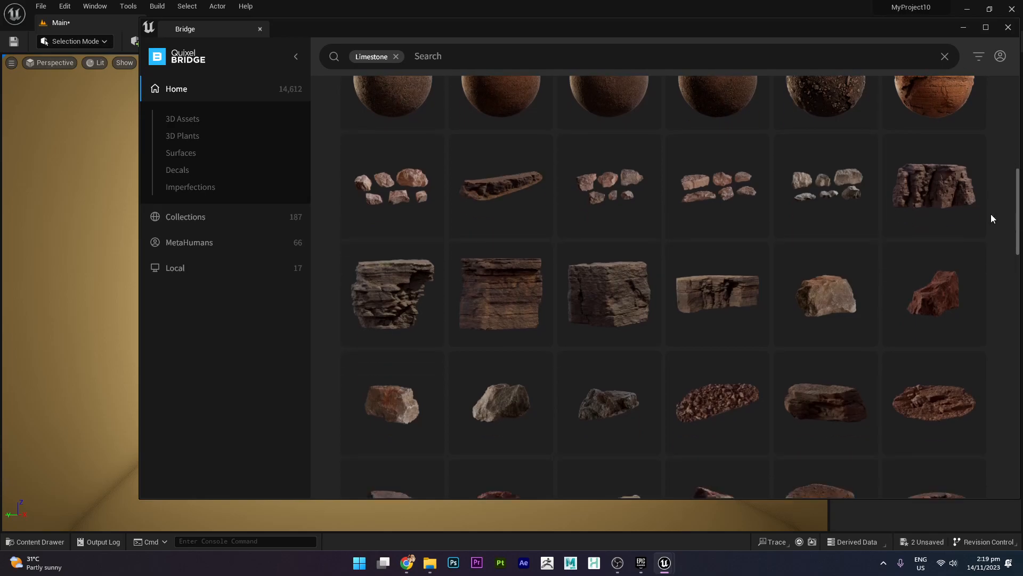
left_click_drag(749, 29, 634, 33)
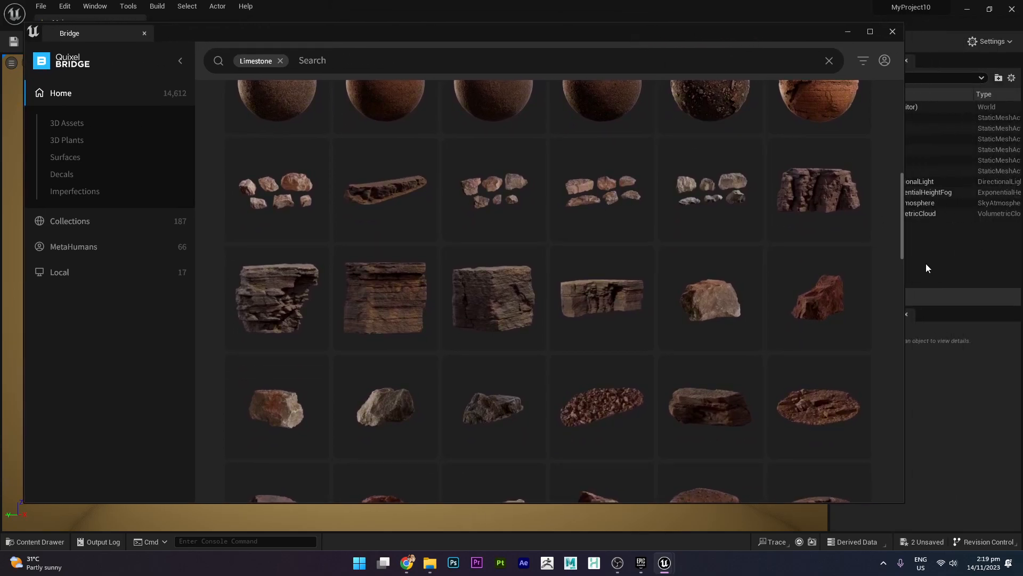
mouse_move(902, 220)
left_mouse_down()
mouse_move(885, 334)
mouse_move(878, 167)
mouse_move(885, 218)
left_mouse_up()
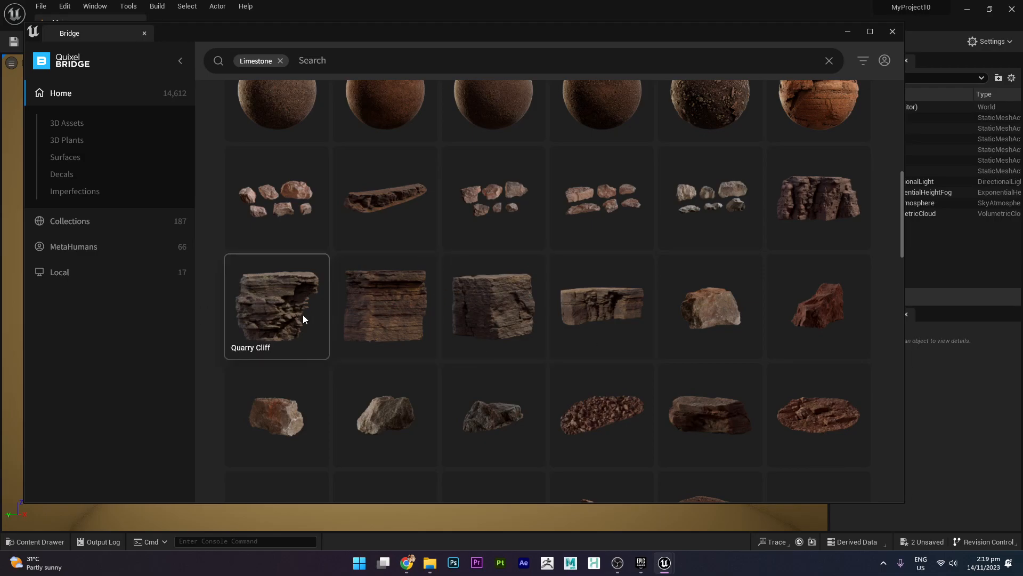
right_click(399, 312)
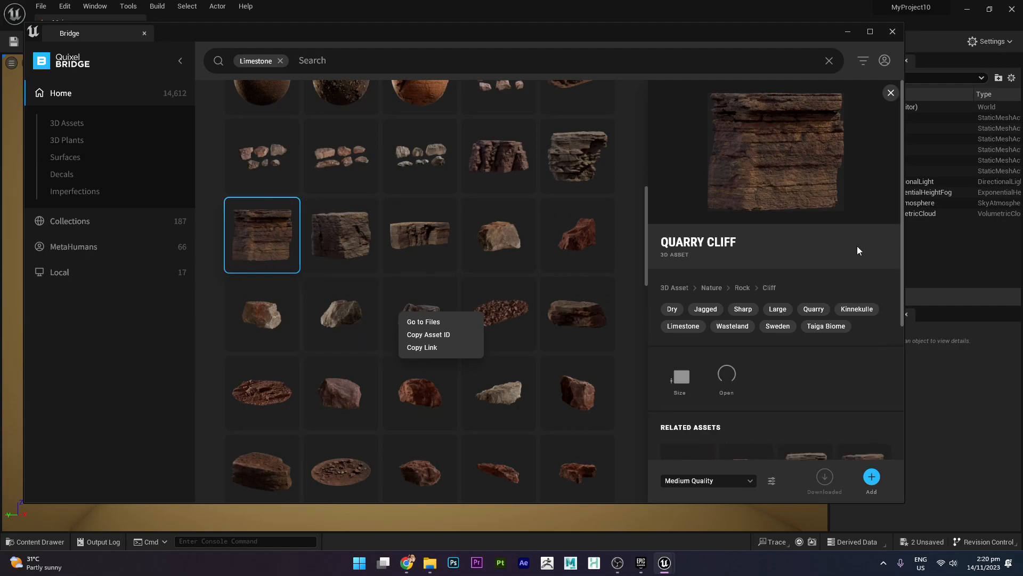
scroll(857, 246, "down", 4)
mouse_move(291, 210)
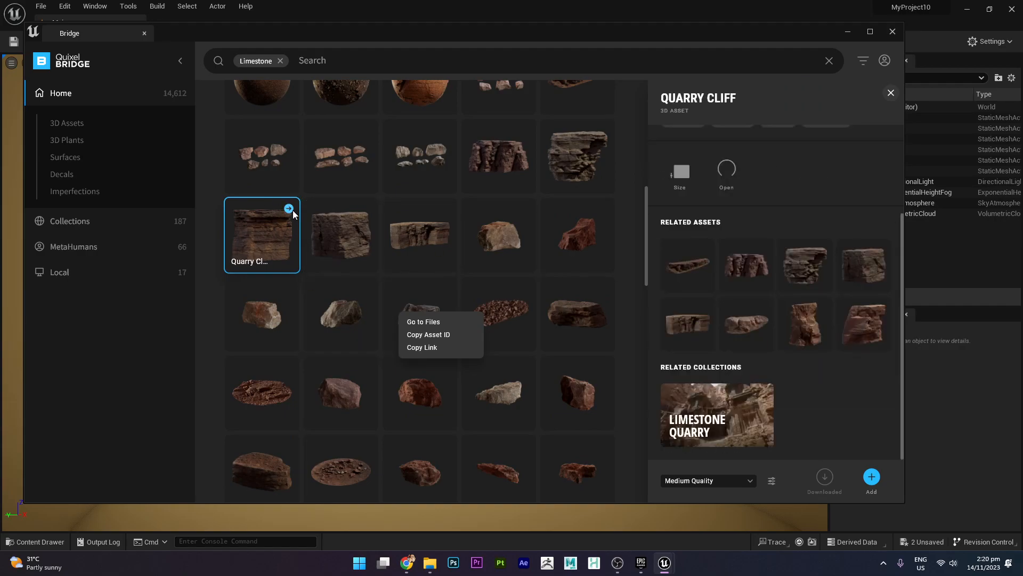
left_click(356, 238, "ctrl")
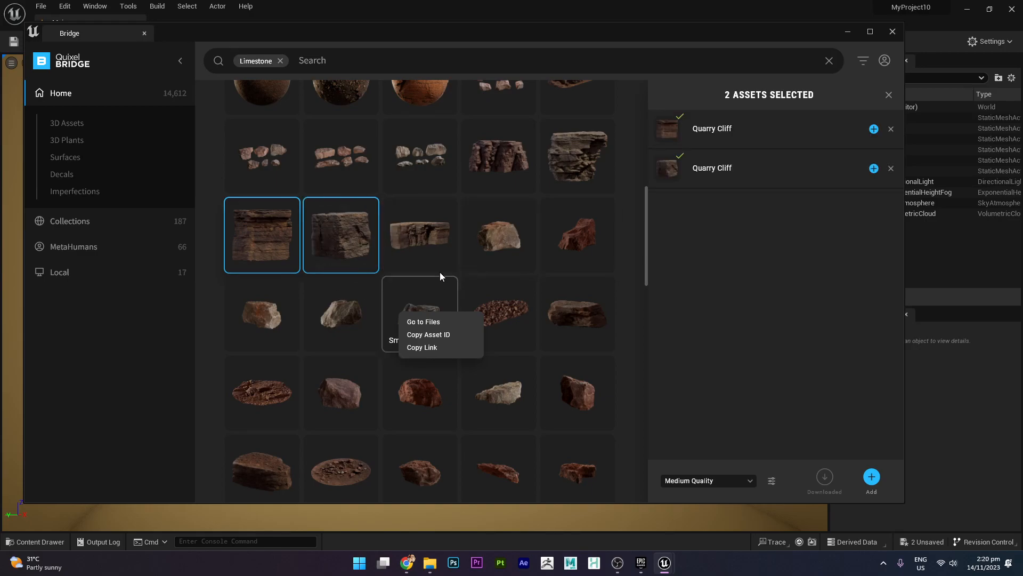
left_click(396, 298, "ctrl")
left_click(420, 304, "ctrl")
Extend the multi-selection with three more Quarry Cliff assets and the Limestone Slab
left_click_drag(647, 241, 629, 381)
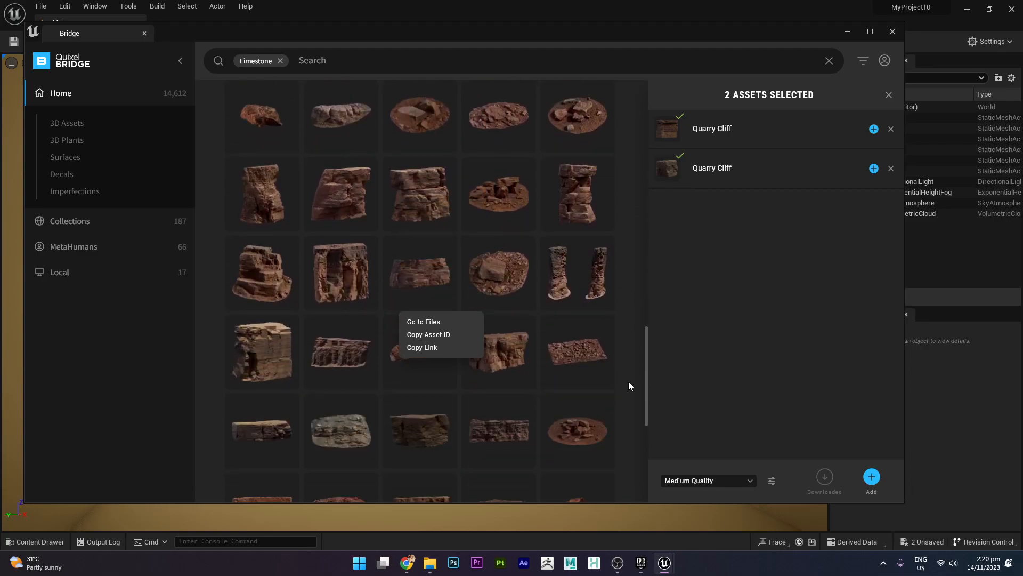
left_click(335, 273, "ctrl")
left_click(260, 263, "ctrl")
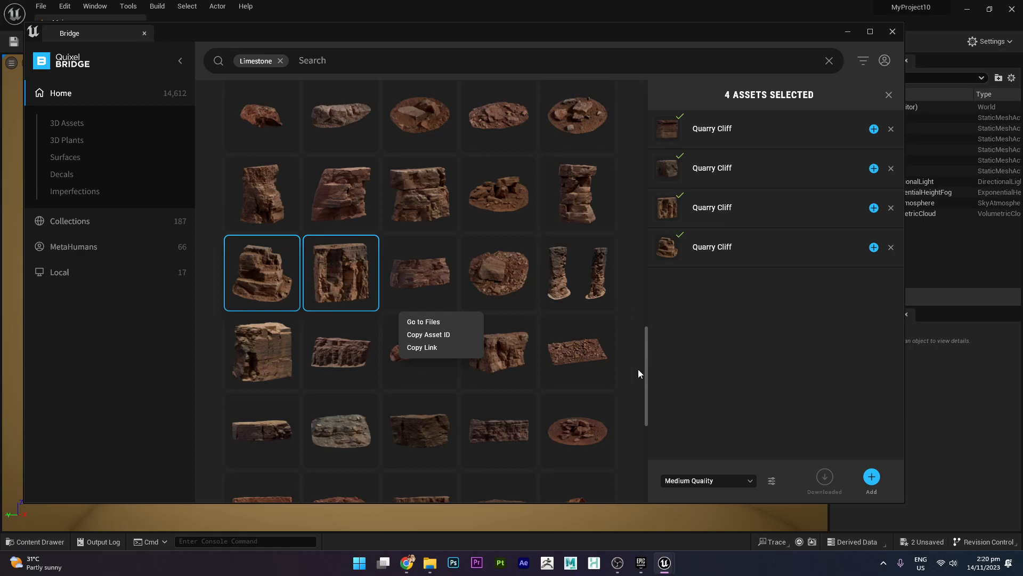
left_click_drag(647, 372, 646, 434)
left_click(443, 229, "ctrl")
left_click(504, 220, "ctrl")
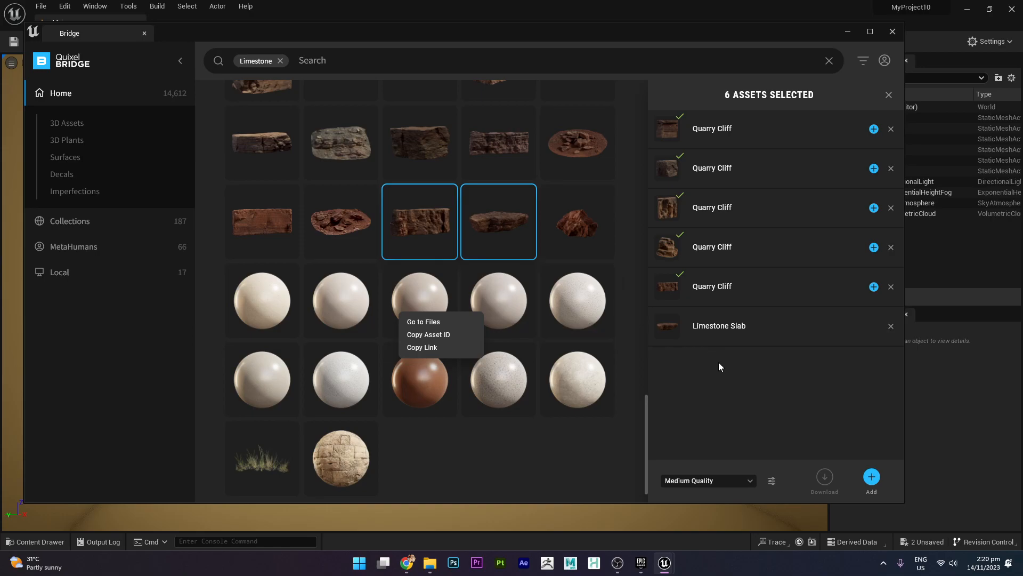
Add the pillar-shaped Quarry Cliff to the multi-selection and dismiss the context menu
left_click_drag(647, 431, 651, 354)
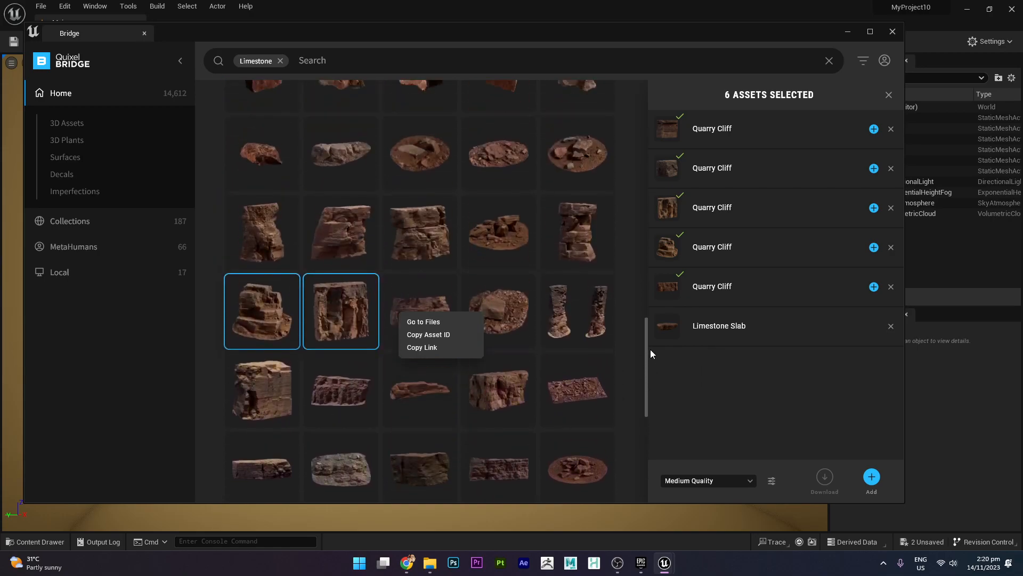
scroll(642, 356, "up", 1)
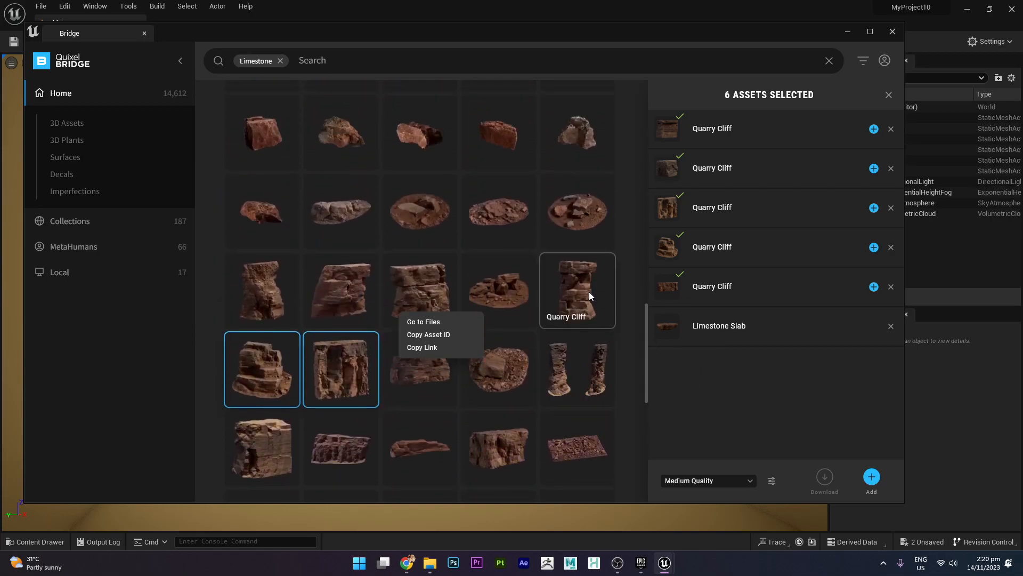
left_click(575, 283, "ctrl")
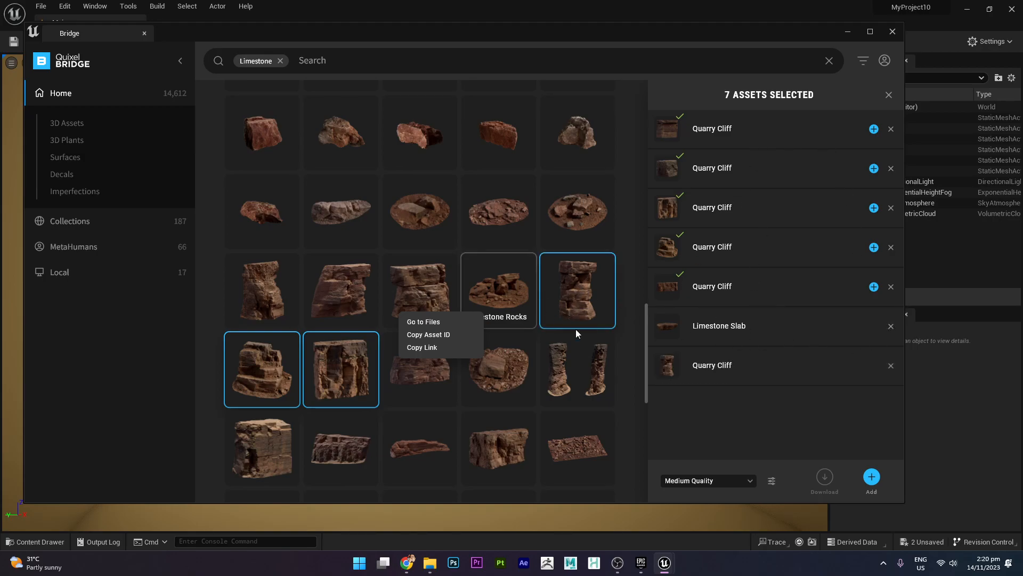
left_click(785, 324)
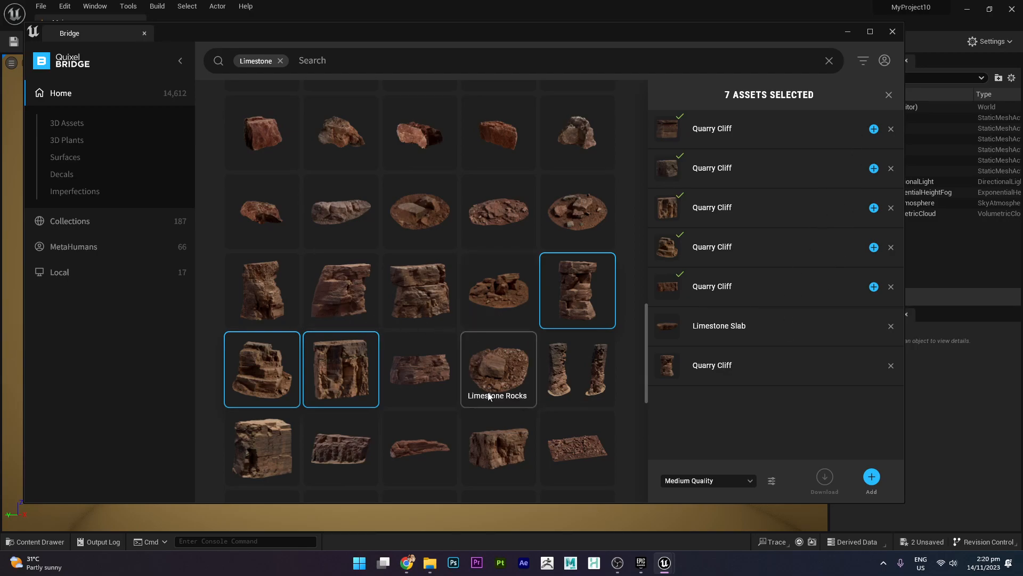
Select only the pillar-shaped Quarry Cliff, sign in to enable its download, and close the login window
left_click(585, 275)
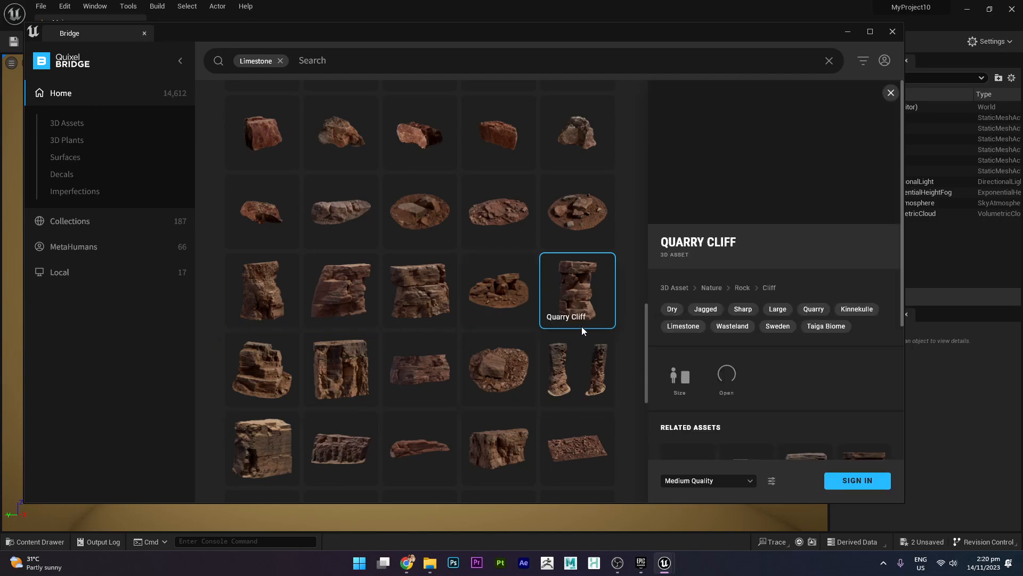
scroll(842, 421, "down", 4)
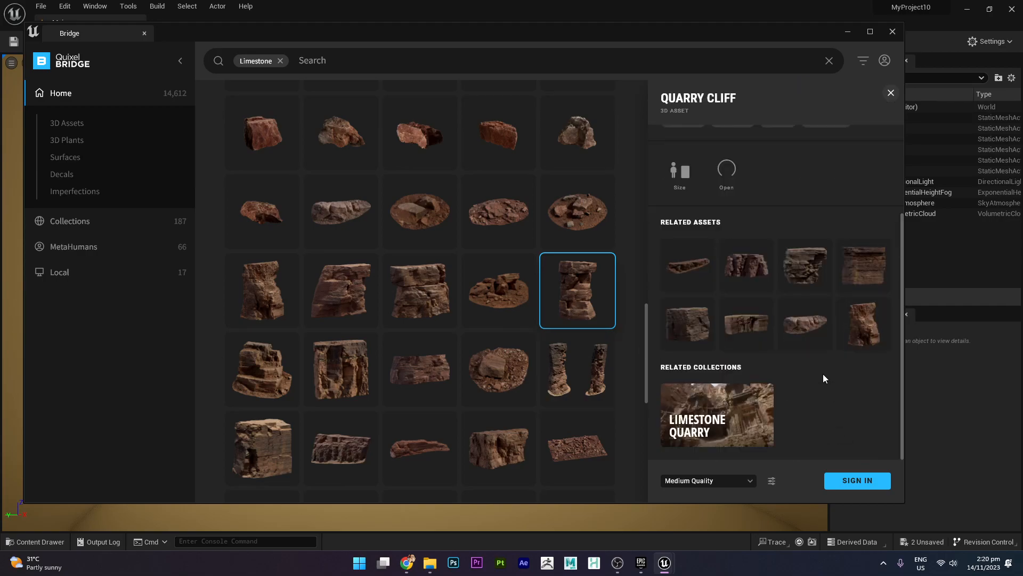
left_click(856, 480)
left_click(869, 481)
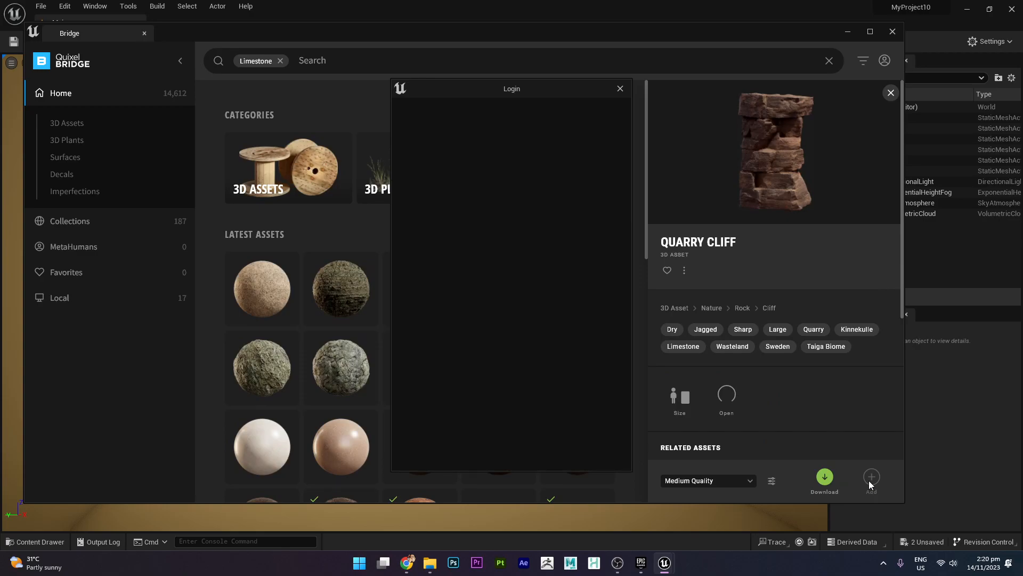
left_click(620, 88)
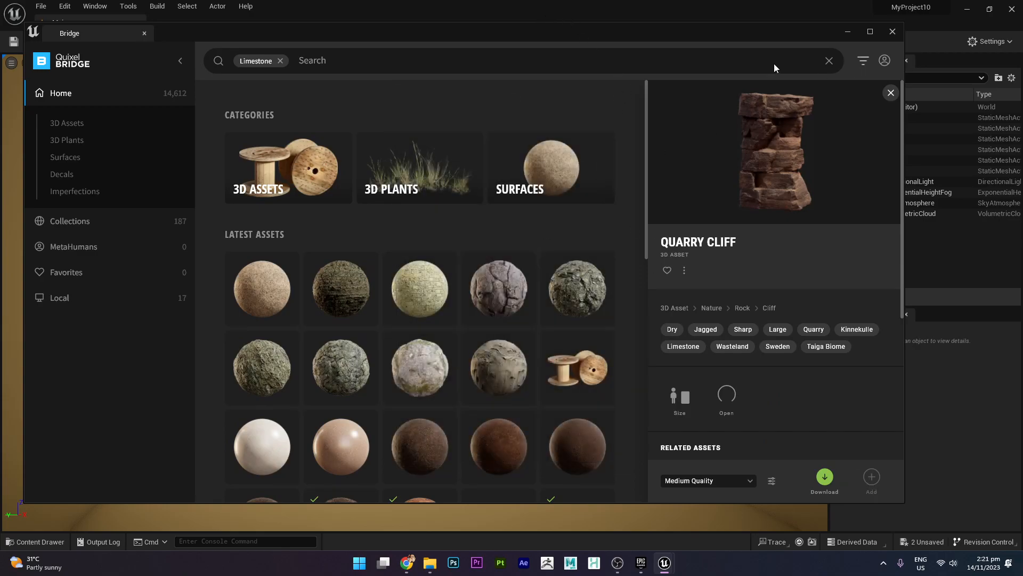
Close the Quarry Cliff details and check the limestone results for assets marked as downloaded
scroll(500, 266, "down", 10)
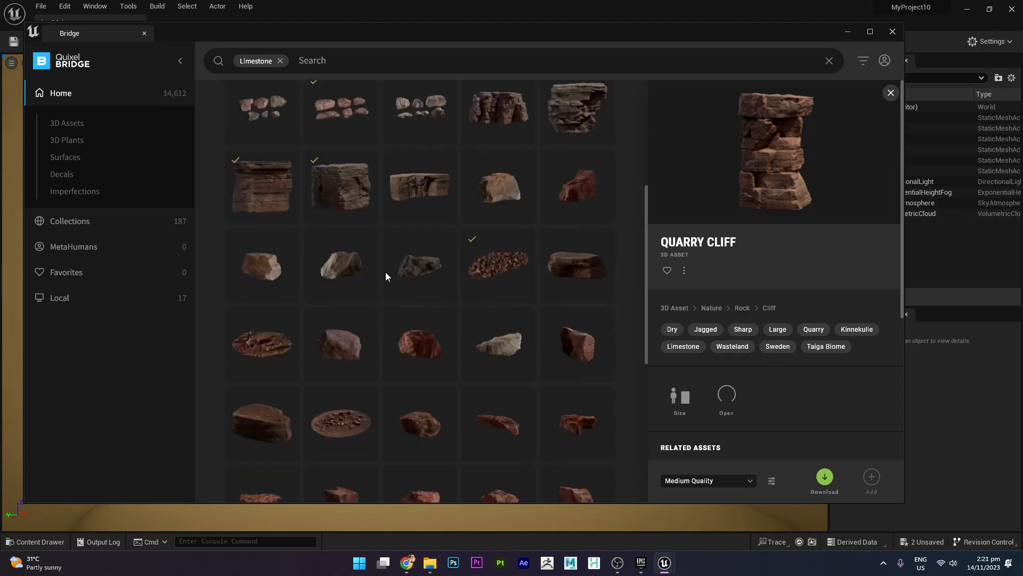
left_click(889, 93)
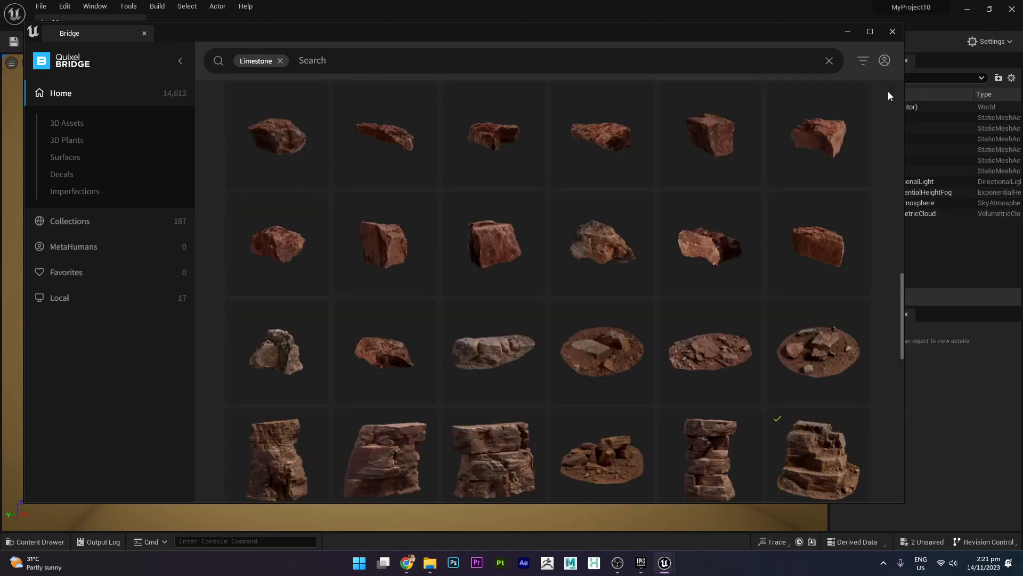
scroll(549, 314, "down", 5)
scroll(548, 314, "down", 3)
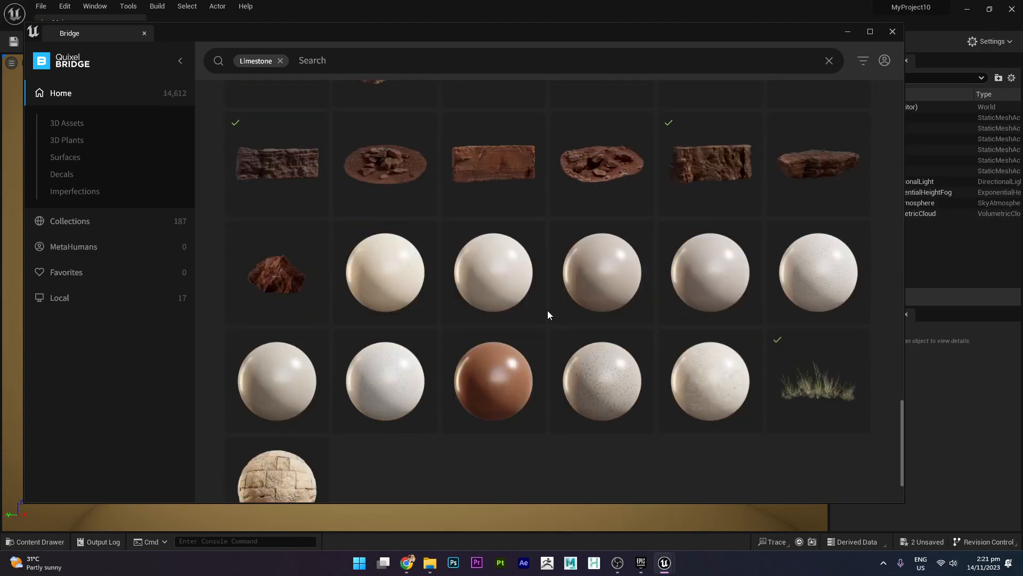
scroll(548, 314, "up", 5)
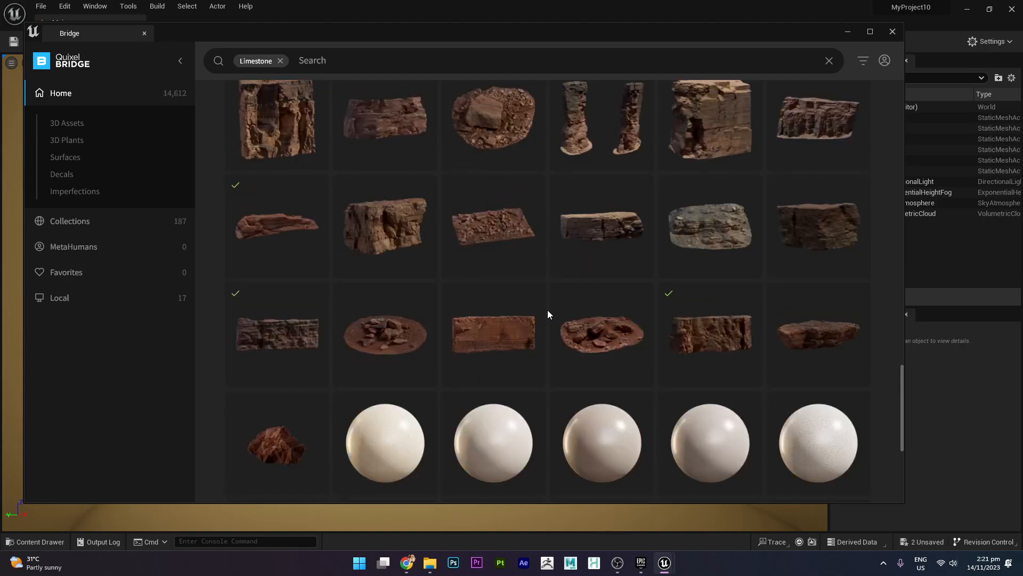
Select three Quarry Cliff assets and the Limestone Rocks with the scattered boulders, and download them at Medium Quality
scroll(548, 310, "up", 2)
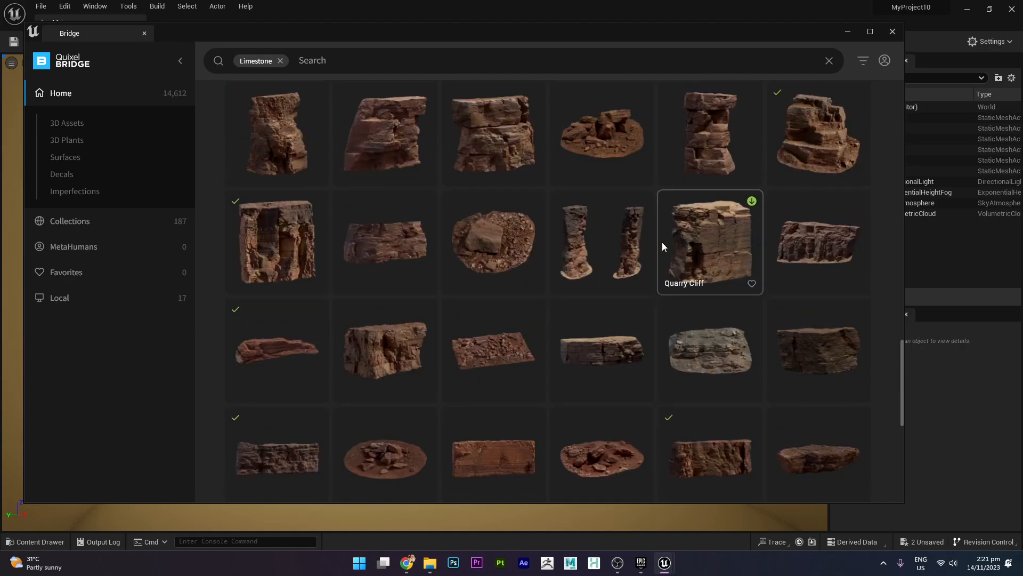
left_click(726, 271)
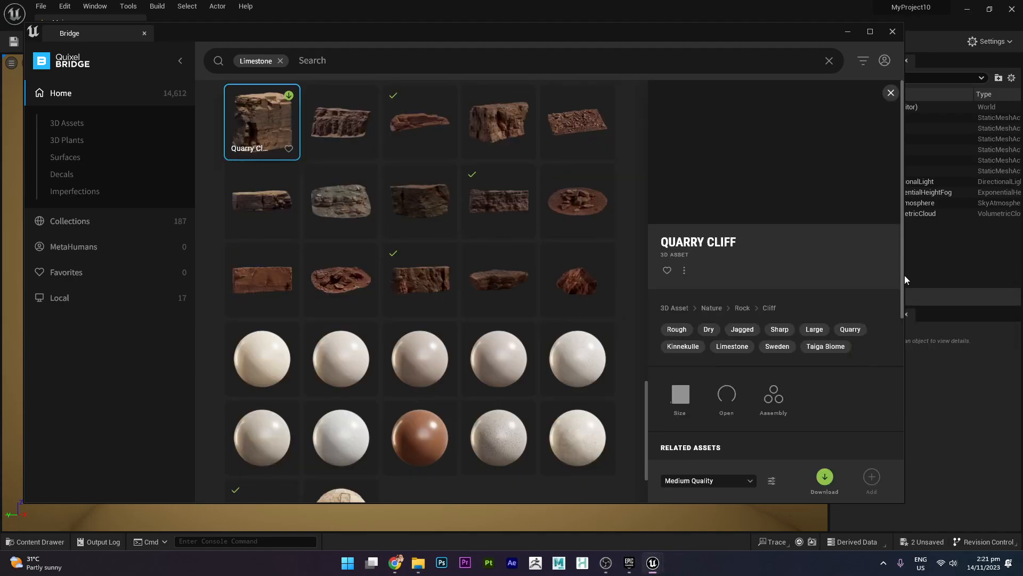
scroll(458, 272, "up", 2)
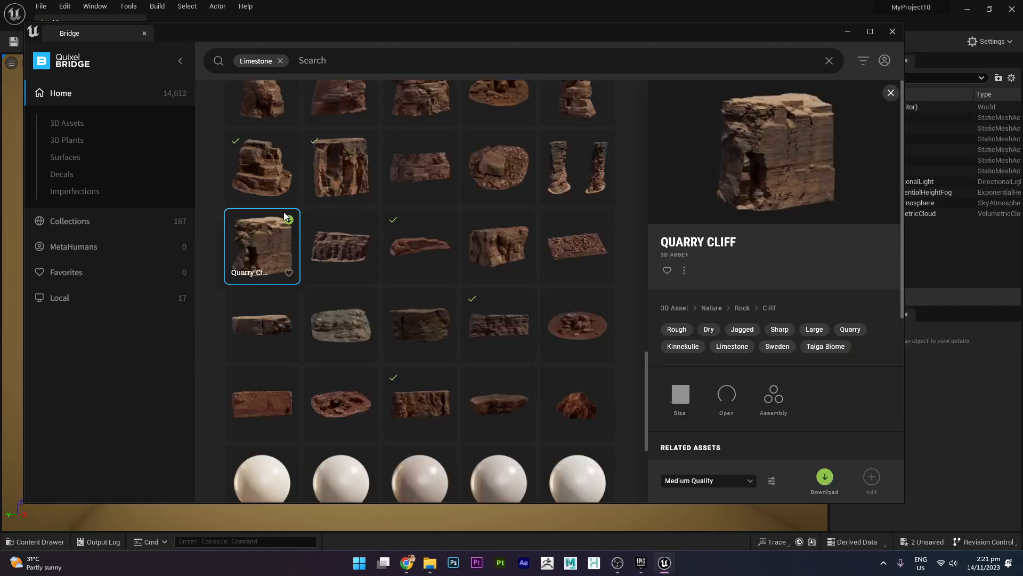
left_click(395, 178, "ctrl")
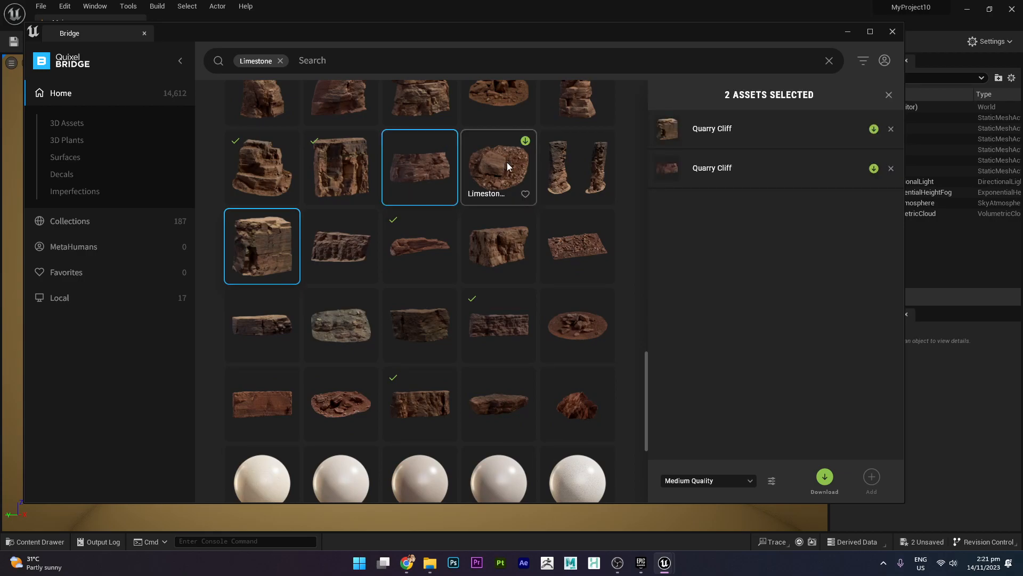
scroll(521, 164, "up", 2)
left_click(507, 206, "ctrl")
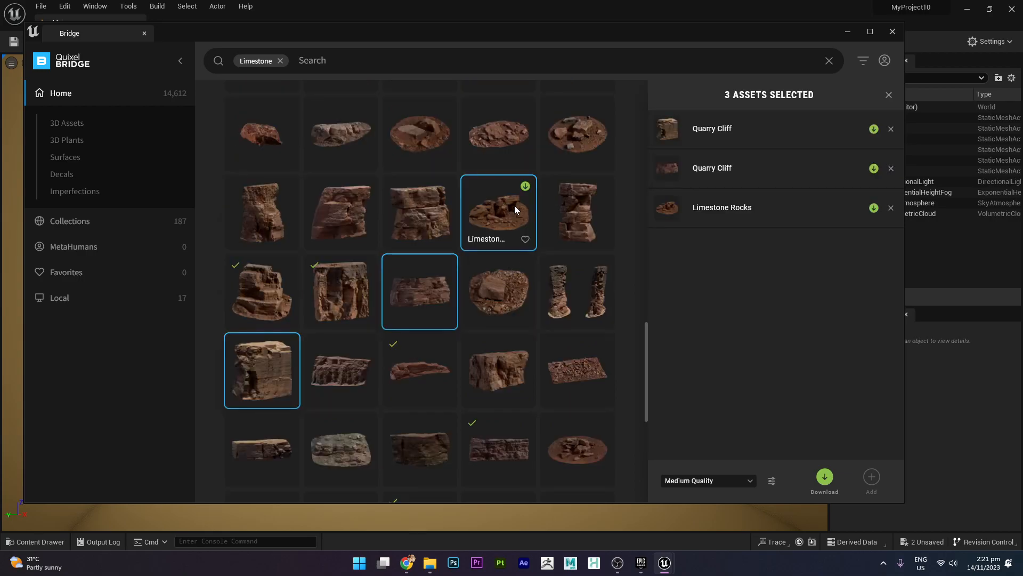
left_click(323, 214, "ctrl")
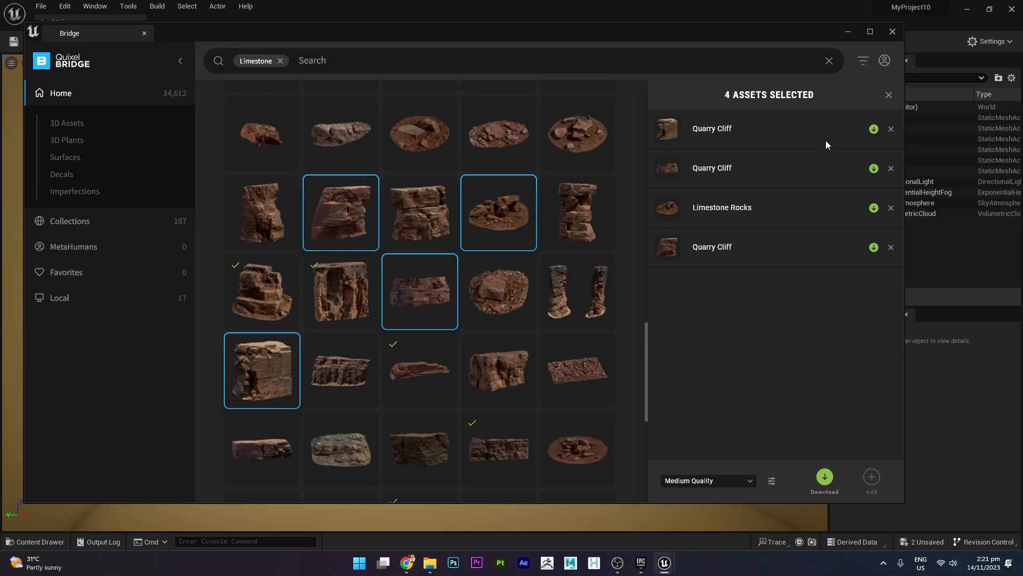
left_click(825, 476)
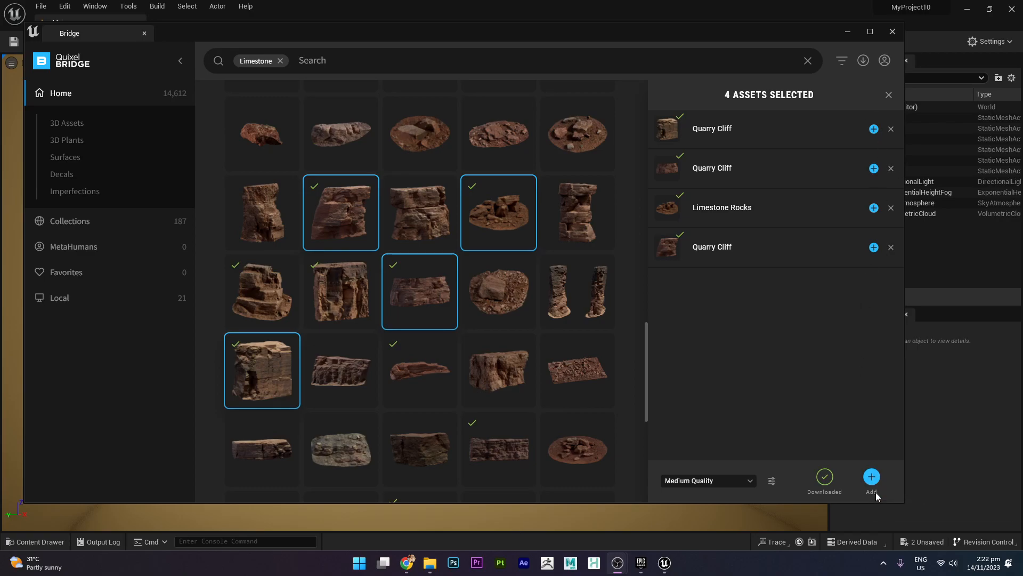
Add the four downloaded limestone assets to the project and dismiss the Content Browser window
left_click_drag(370, 27, 442, 32)
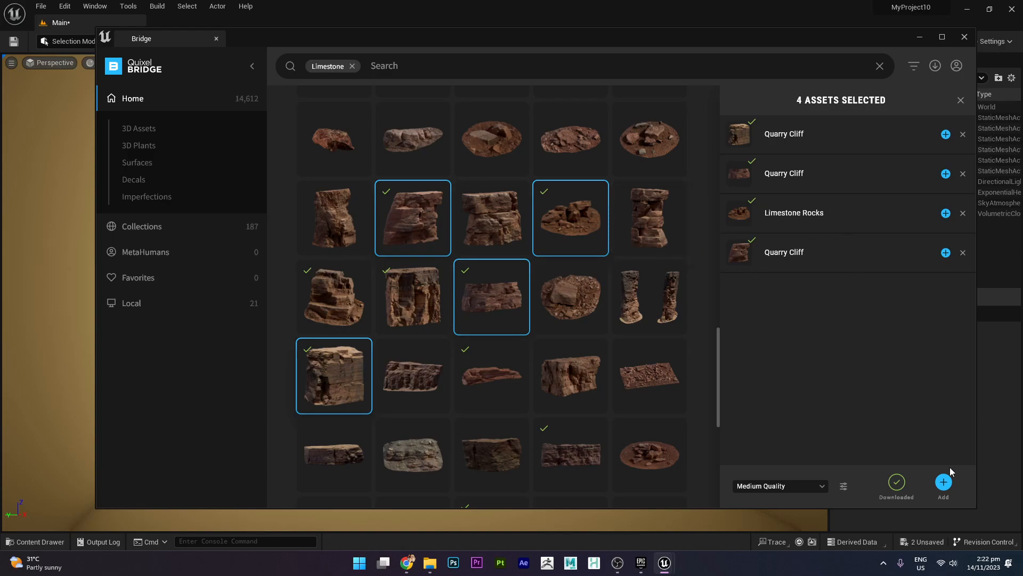
left_click(943, 482)
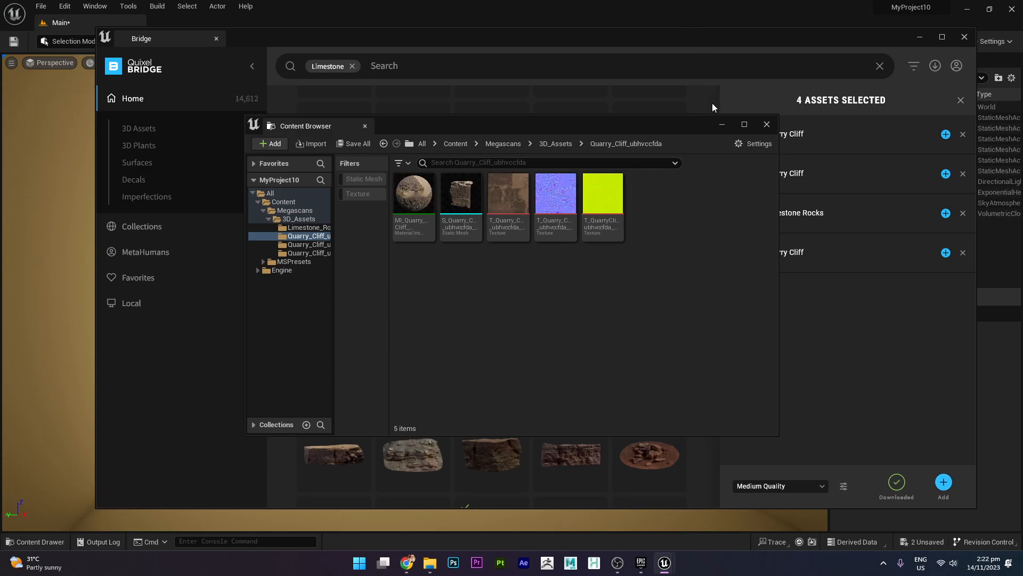
left_click(726, 124)
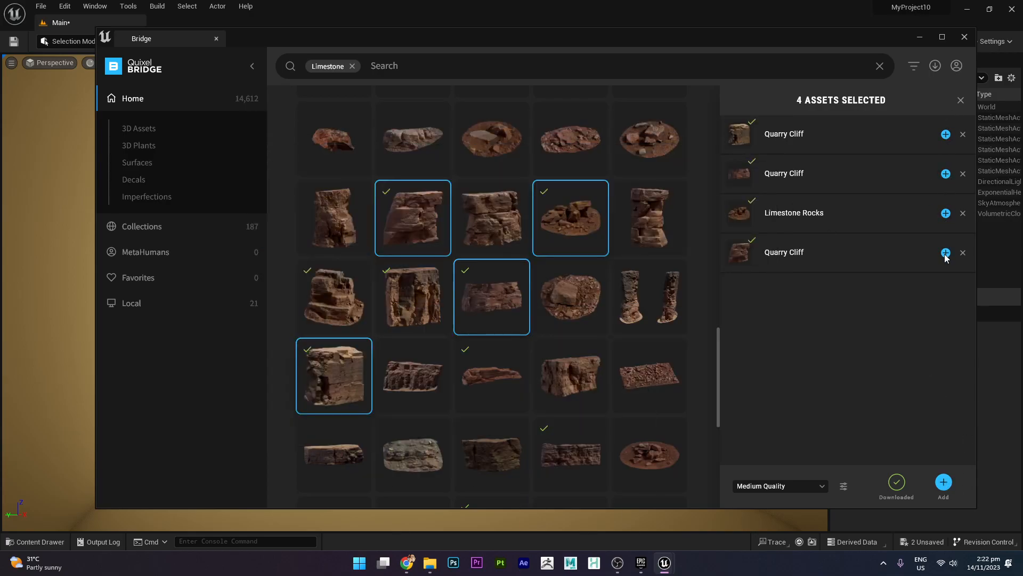
Select three more Quarry Cliff assets, including the wide one with several columns, and download them at Medium Quality
scroll(616, 338, "down", 2)
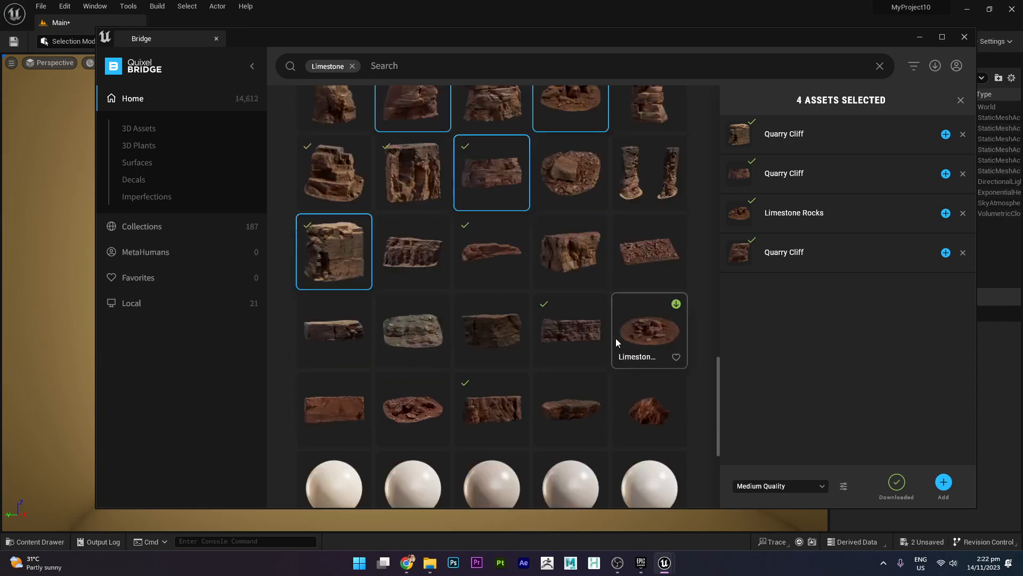
left_click(574, 246)
scroll(540, 313, "up", 2)
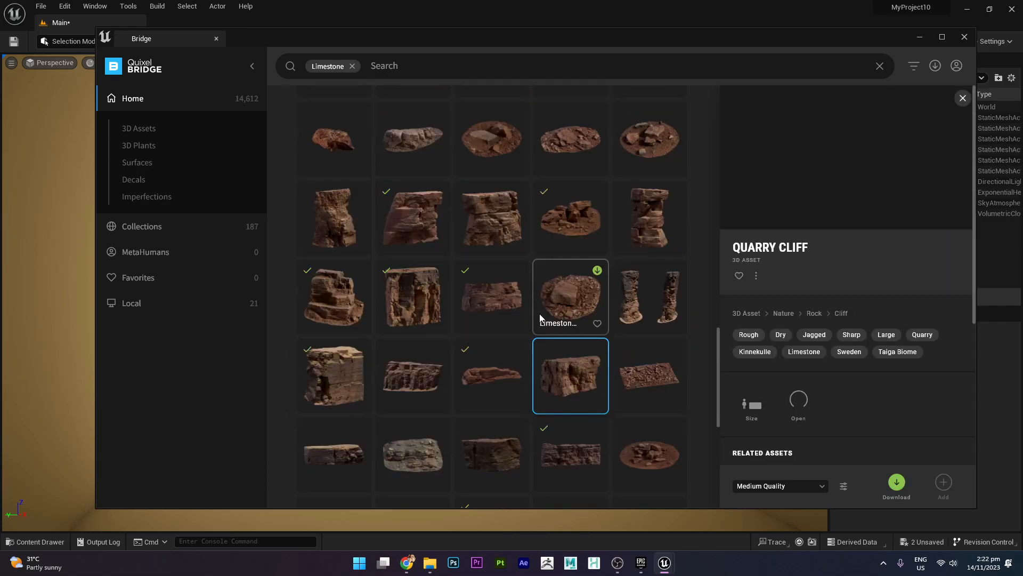
left_click(499, 210, "ctrl")
scroll(529, 249, "up", 2)
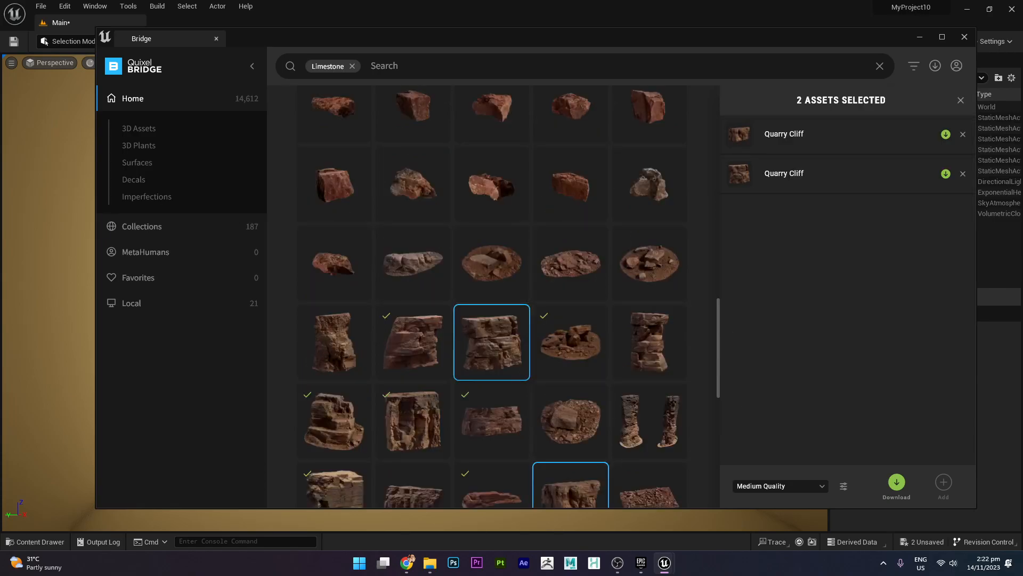
scroll(503, 292, "up", 6)
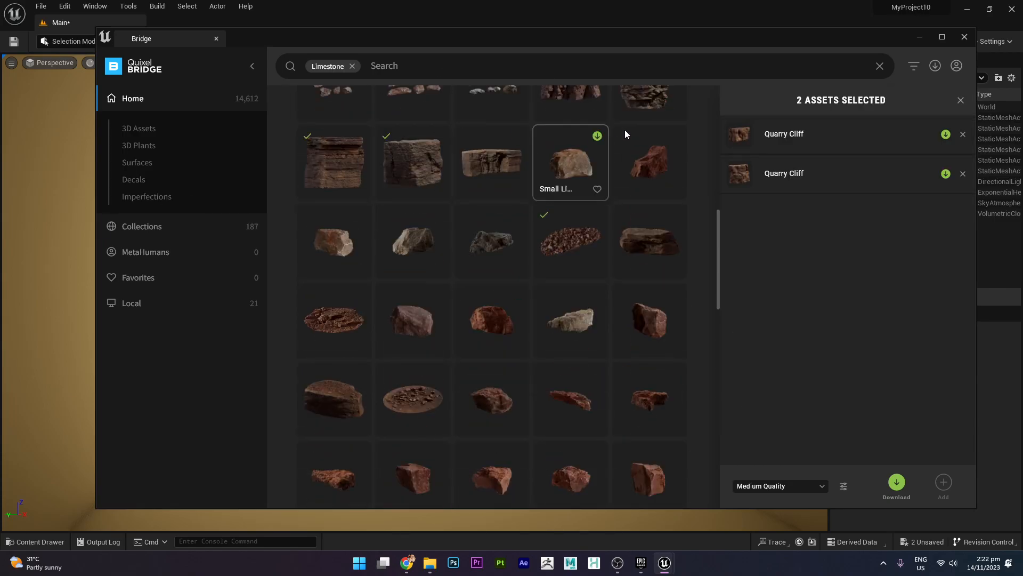
scroll(626, 134, "up", 2)
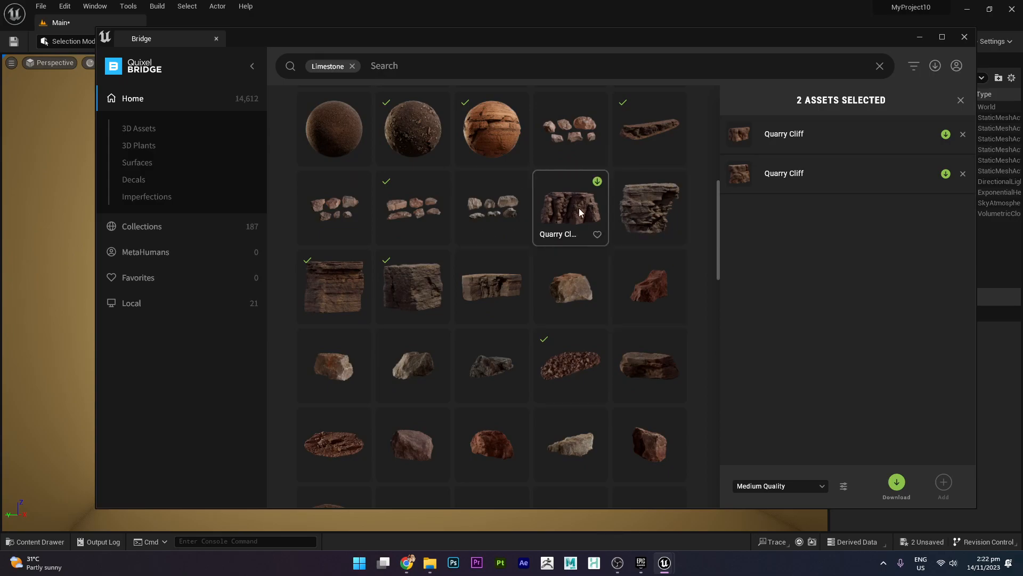
left_click(580, 212)
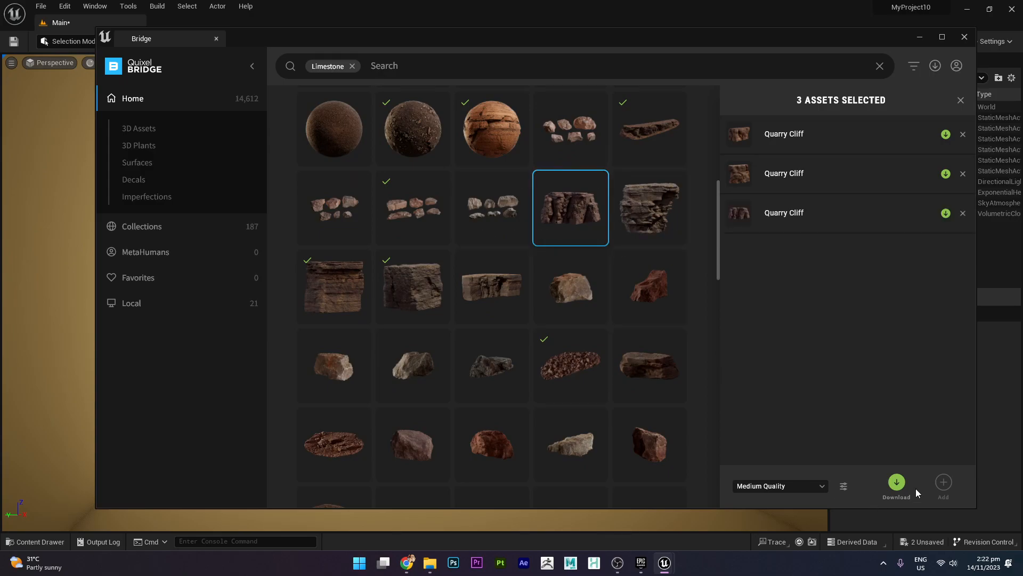
left_click(896, 483)
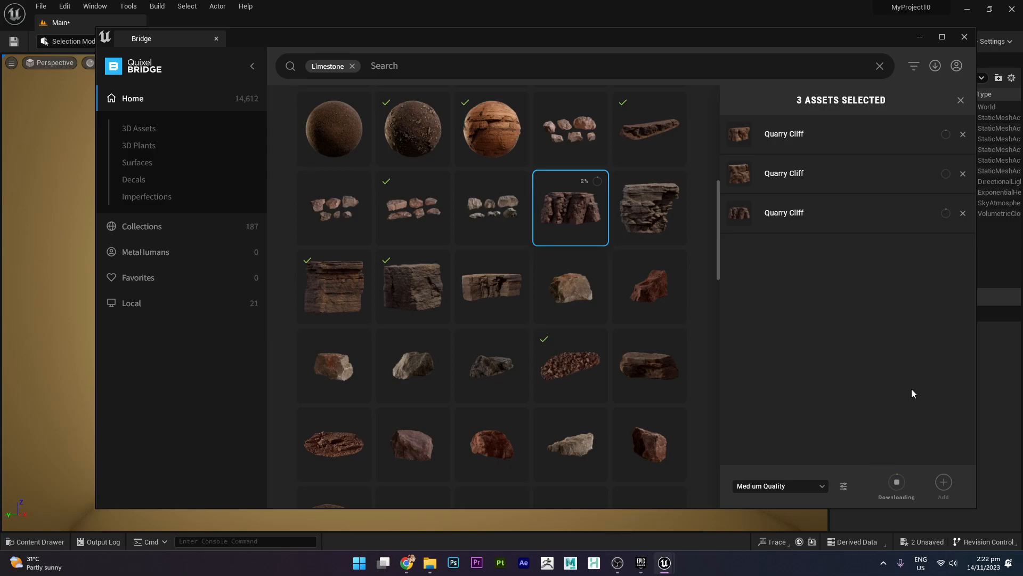
Add the three newly downloaded Quarry Cliff assets to the project and close Bridge
mouse_move(497, 407)
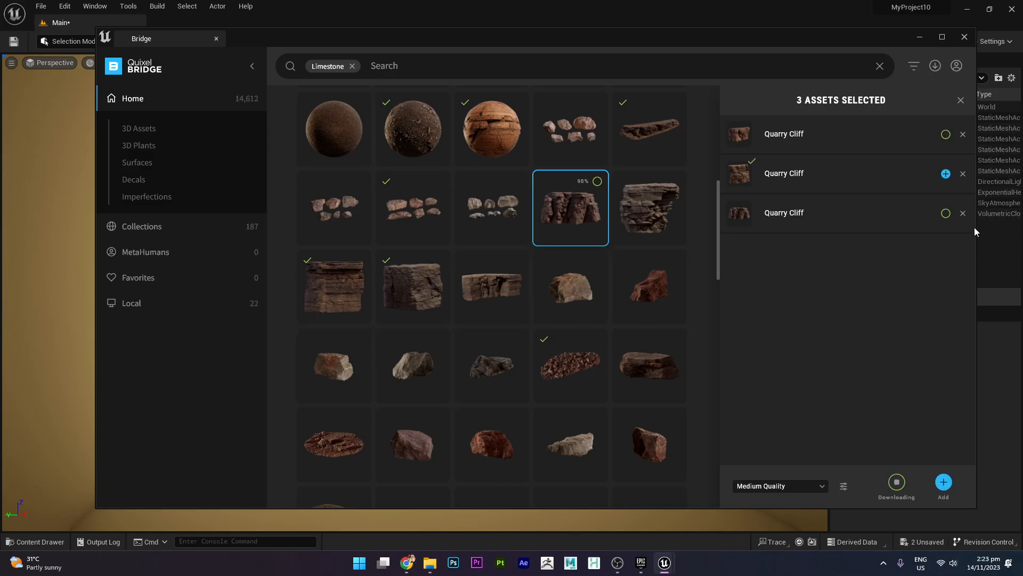
left_click(944, 483)
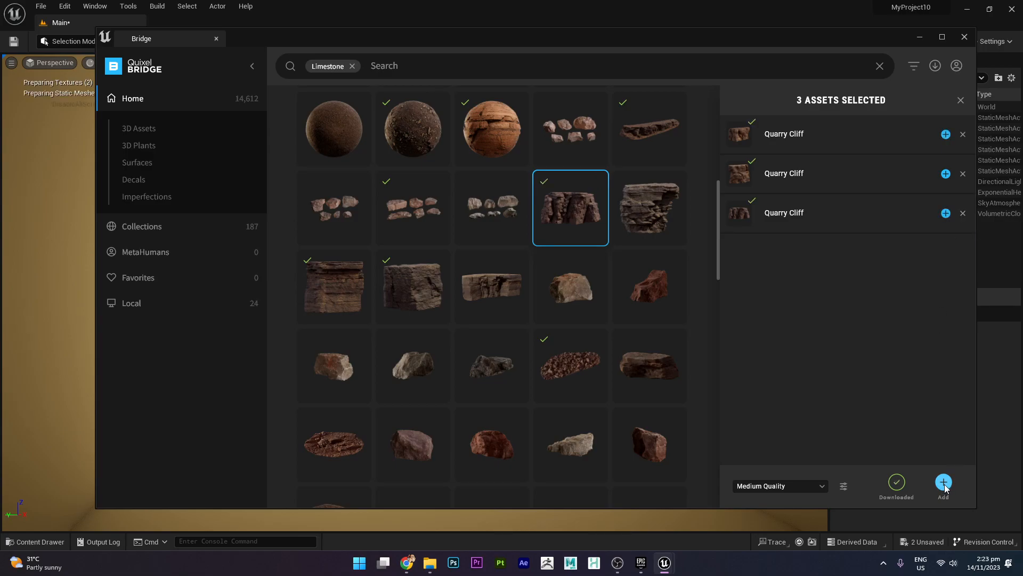
left_click_drag(315, 39, 241, 49)
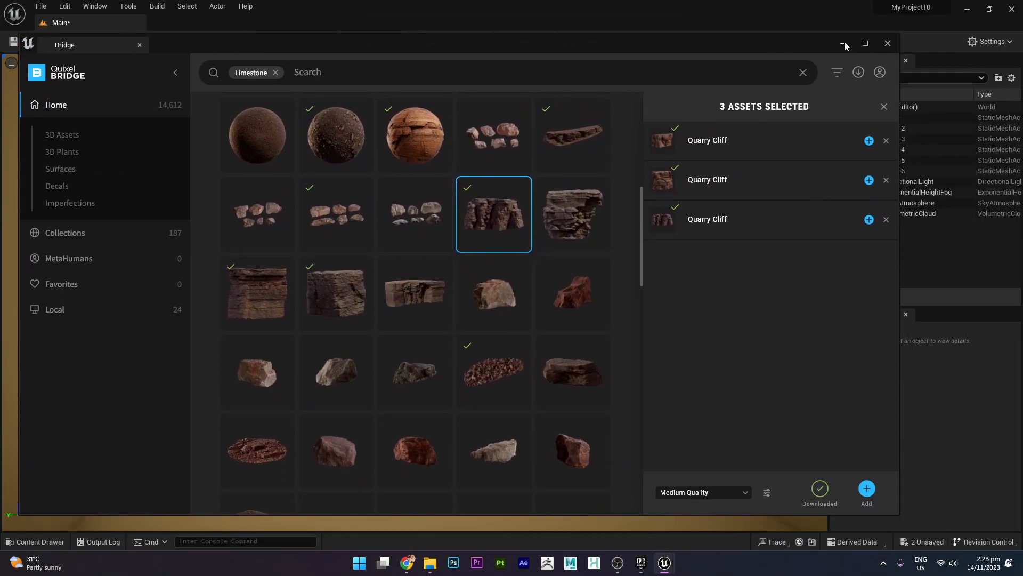
left_click(888, 43)
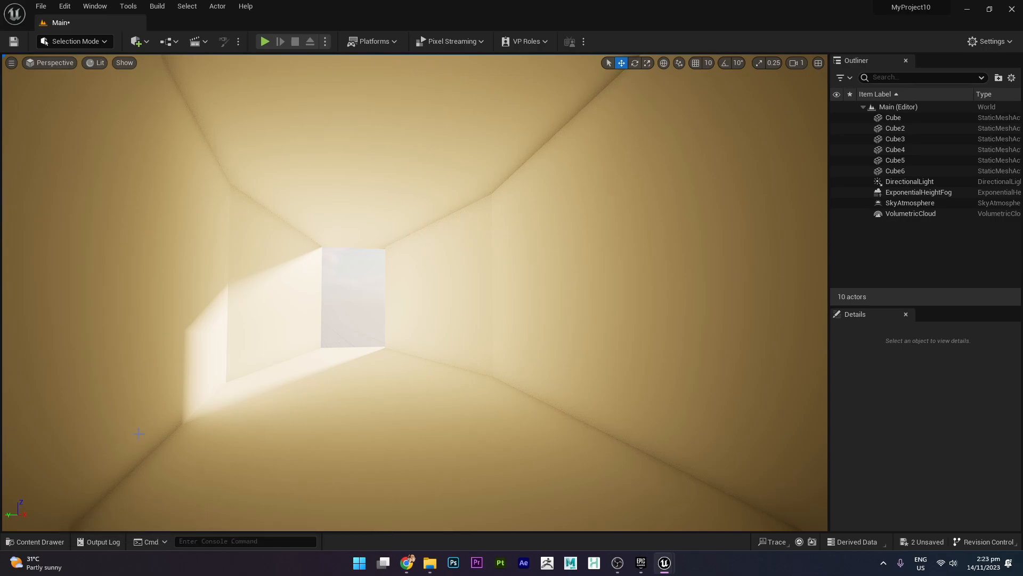
Examine the contents of the project's Megascans and MSPresets folders, including the 3D_Assets subfolder
left_click(53, 542)
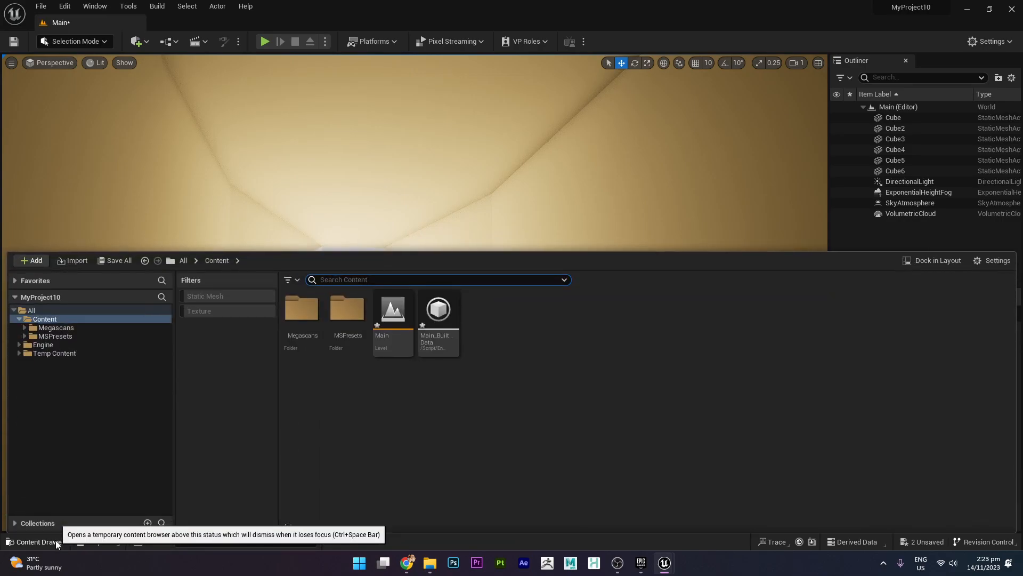
left_click(56, 327)
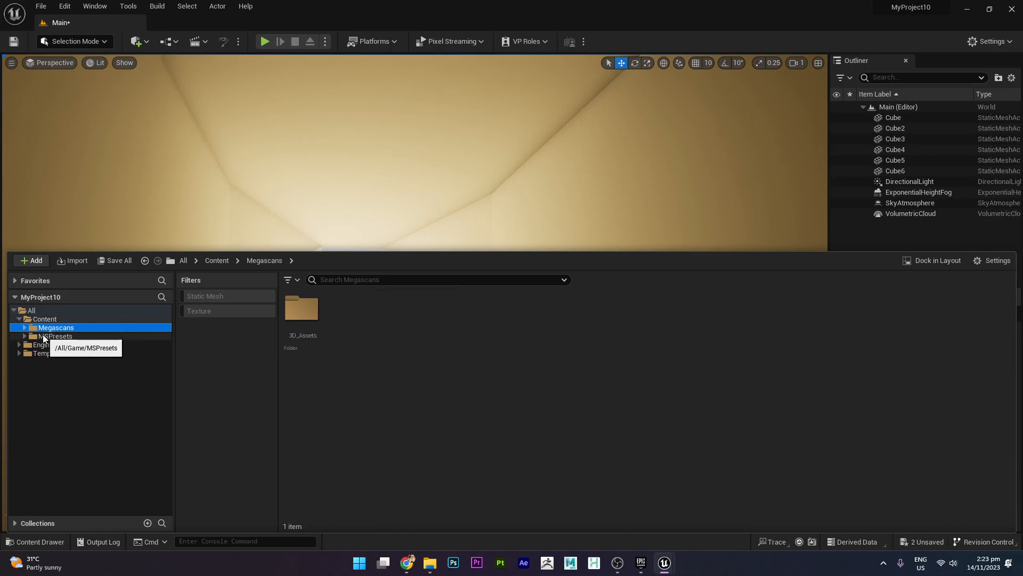
left_click(62, 337)
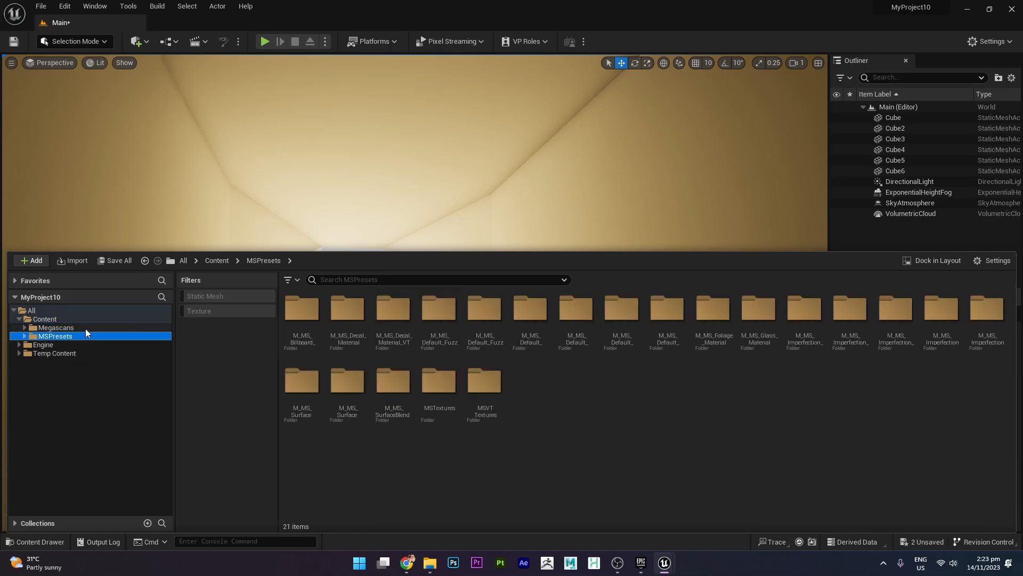
left_click(85, 327)
left_click(78, 336)
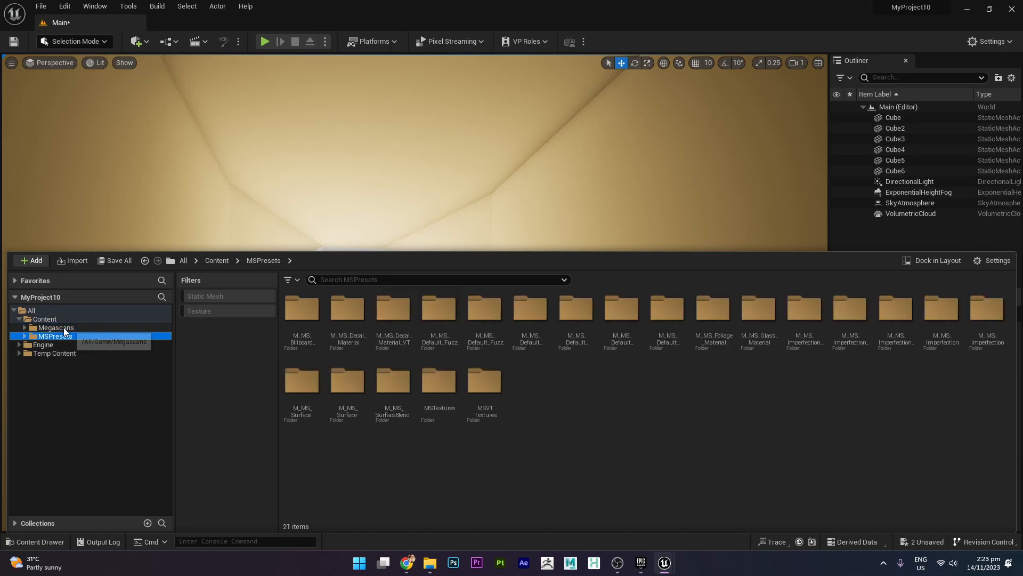
left_click(48, 328)
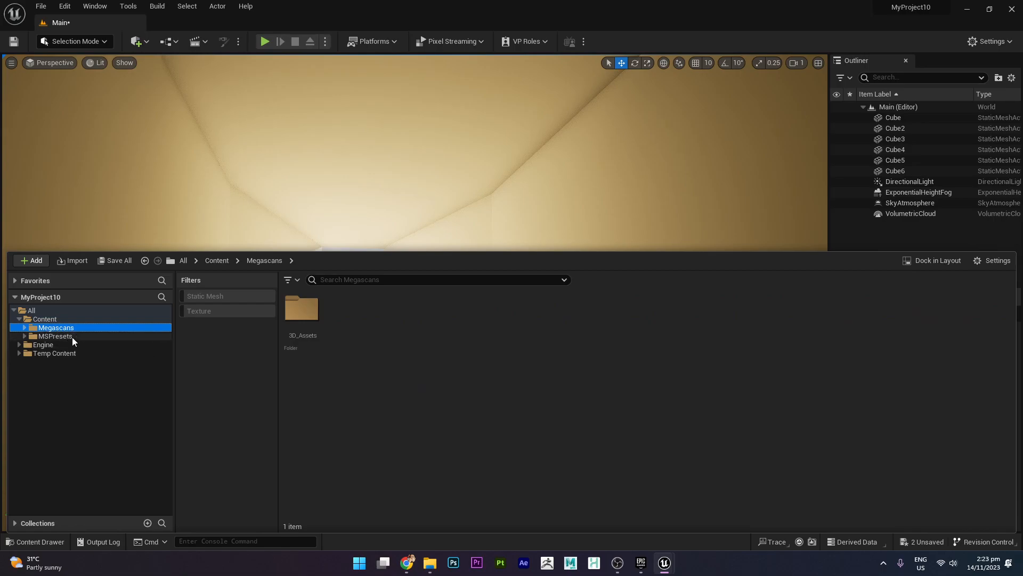
left_click(74, 336)
left_click(78, 328)
left_click(78, 338)
left_click(79, 327)
left_click(78, 336)
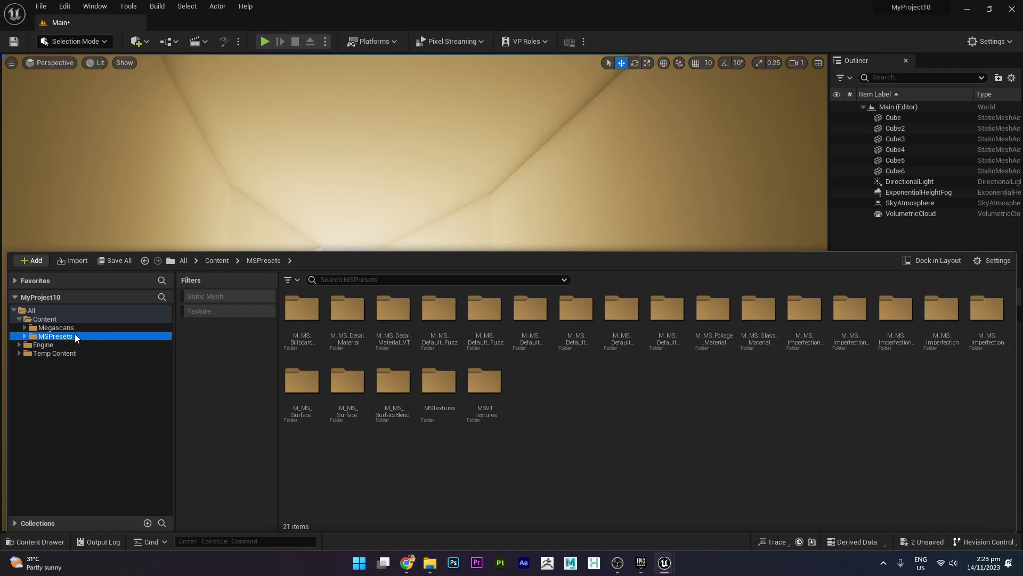
left_click(80, 328)
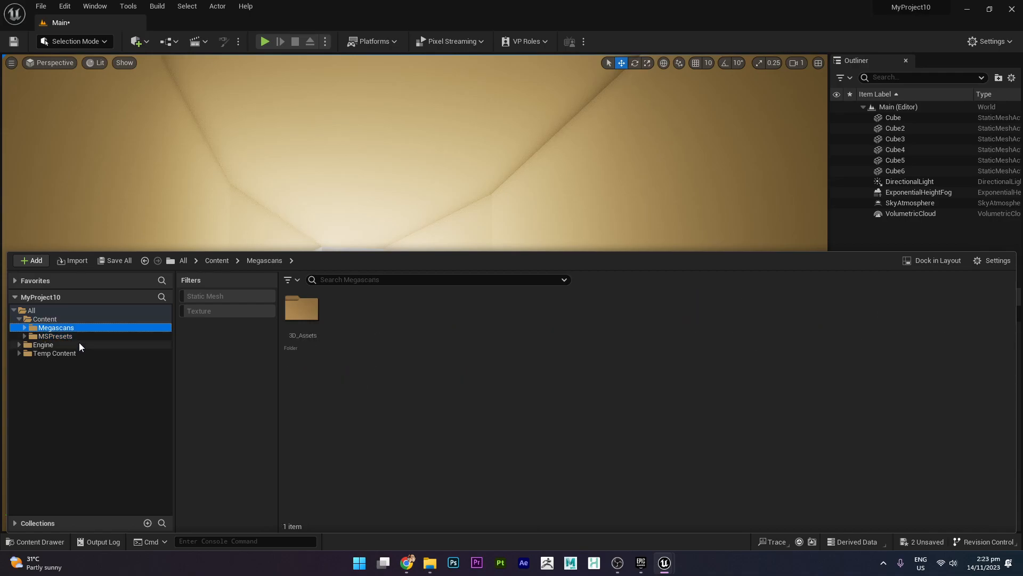
left_click(81, 337)
left_click(81, 328)
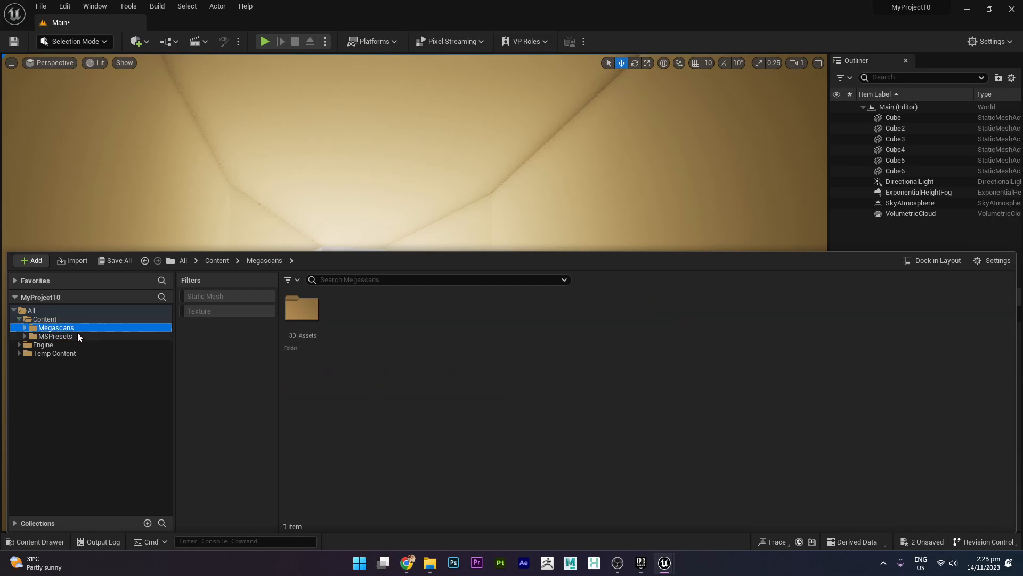
double_click(302, 309)
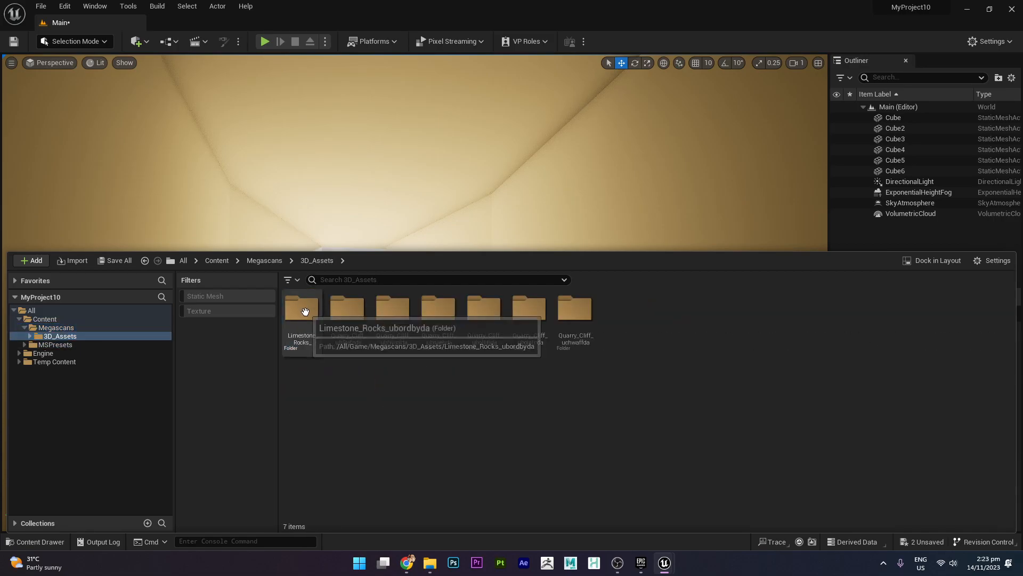
Remove the Texture filter and activate the Static Mesh filter for the whole Megascans folder
left_click(63, 327)
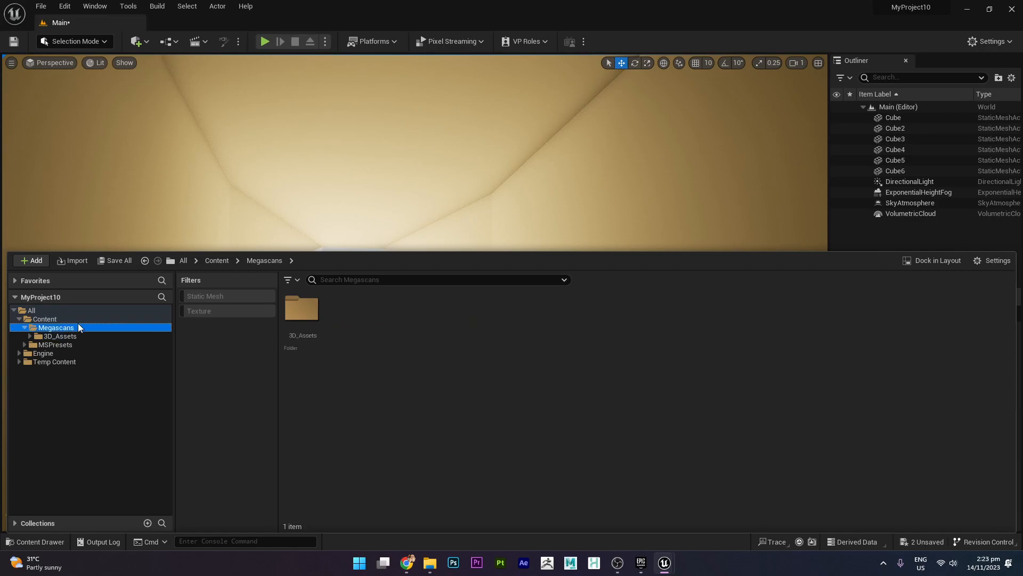
left_click(297, 282)
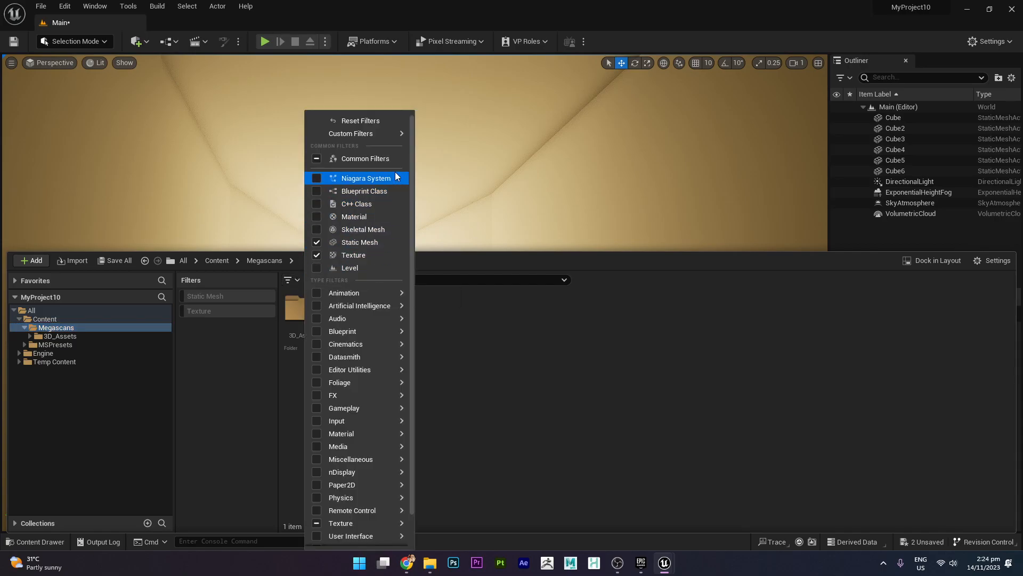
left_click(316, 254)
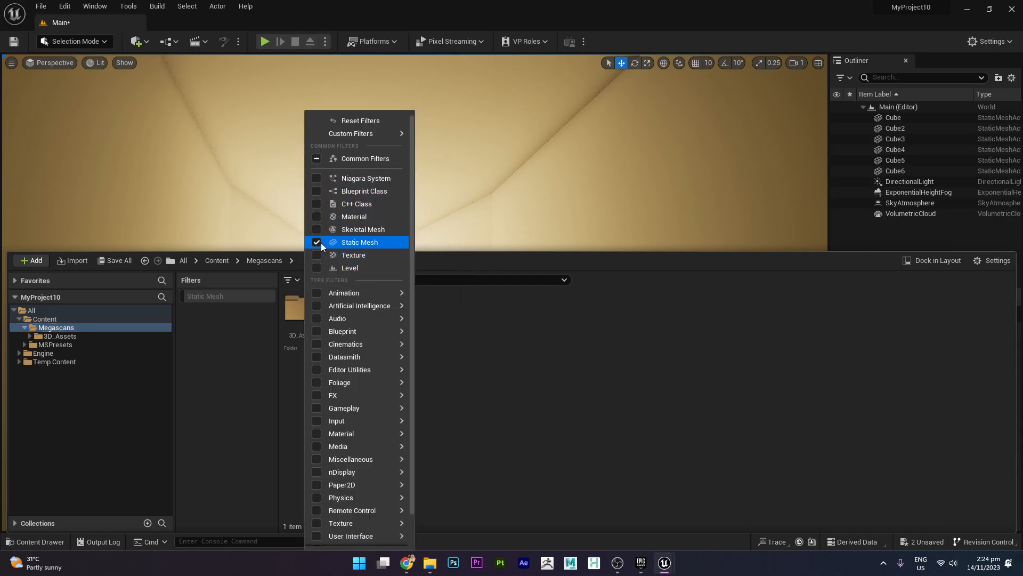
left_click(318, 243)
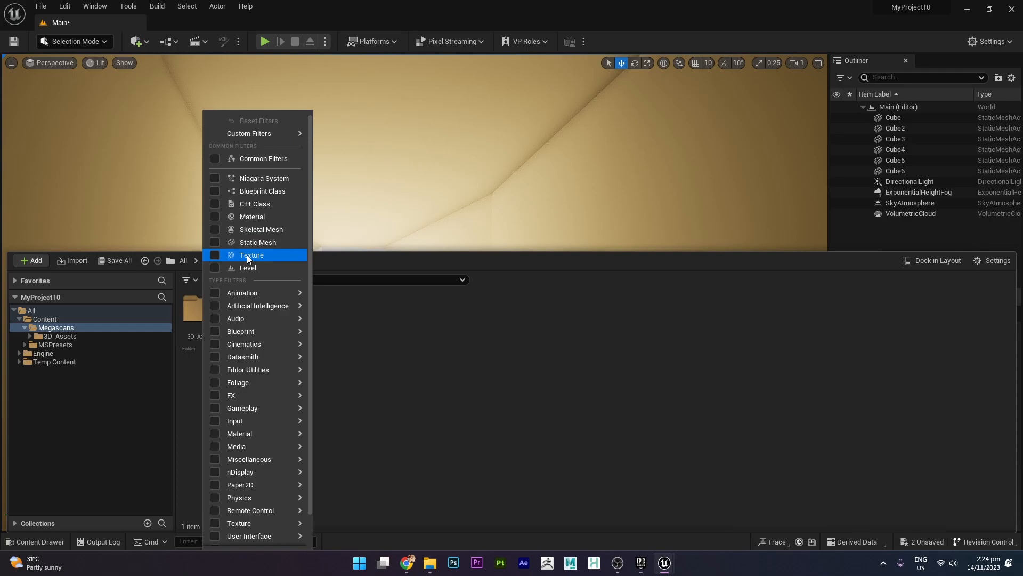
left_click(214, 242)
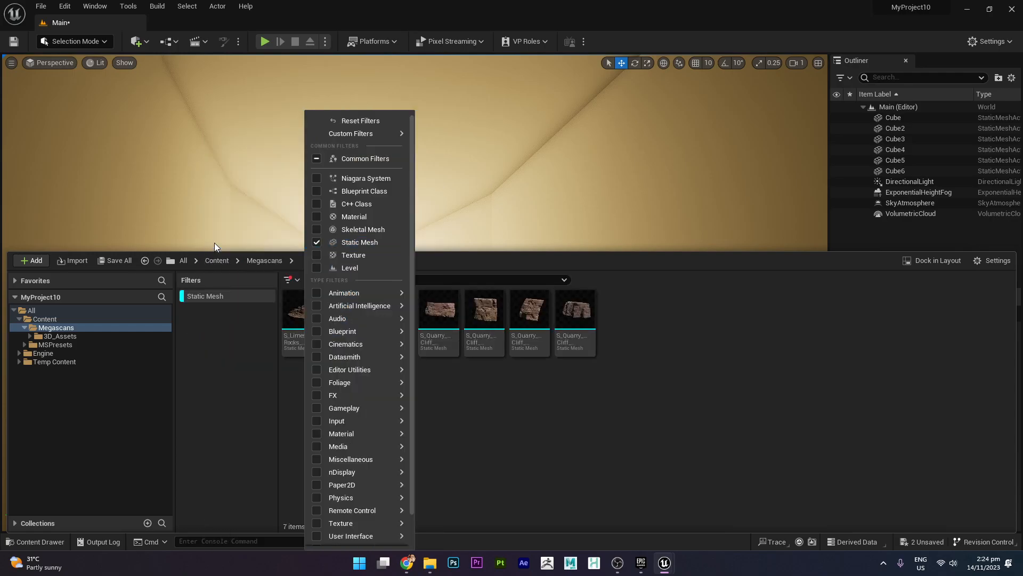
Show the static meshes of the 3D_Assets folder and make the content drawer shorter
left_click(232, 380)
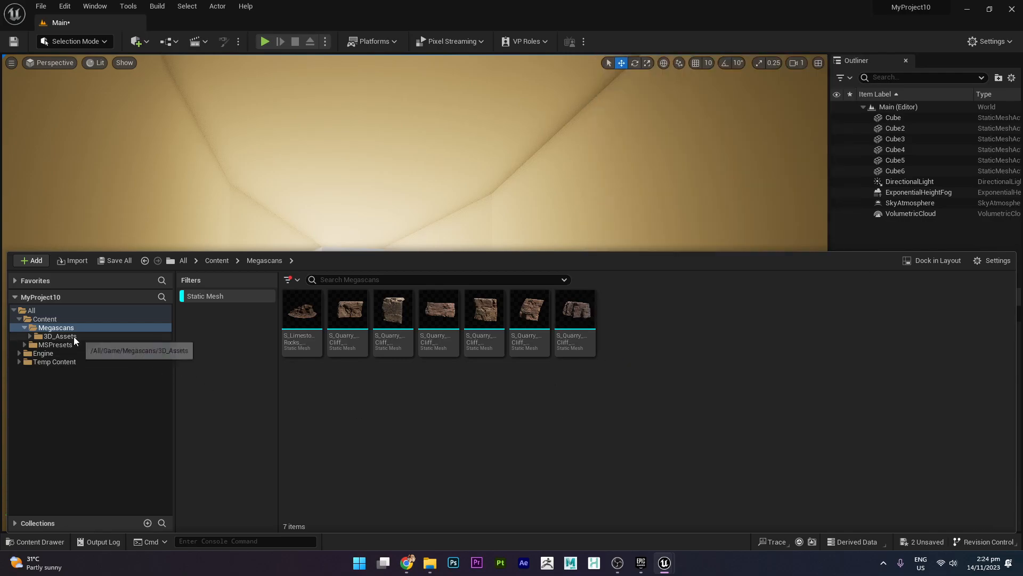
left_click(55, 344)
left_click(60, 336)
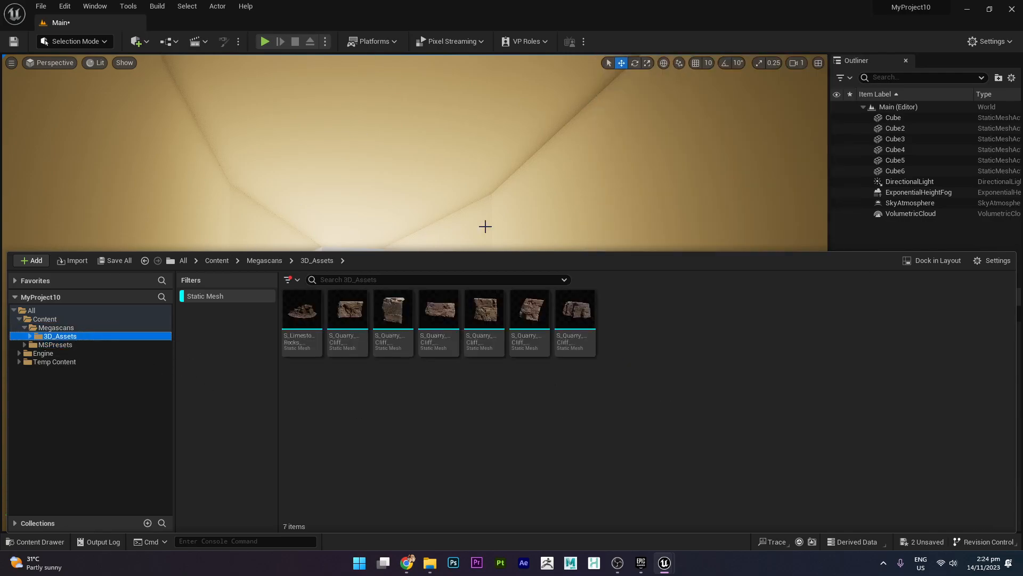
left_click(66, 345)
left_click(68, 339)
left_click_drag(859, 250, 826, 394)
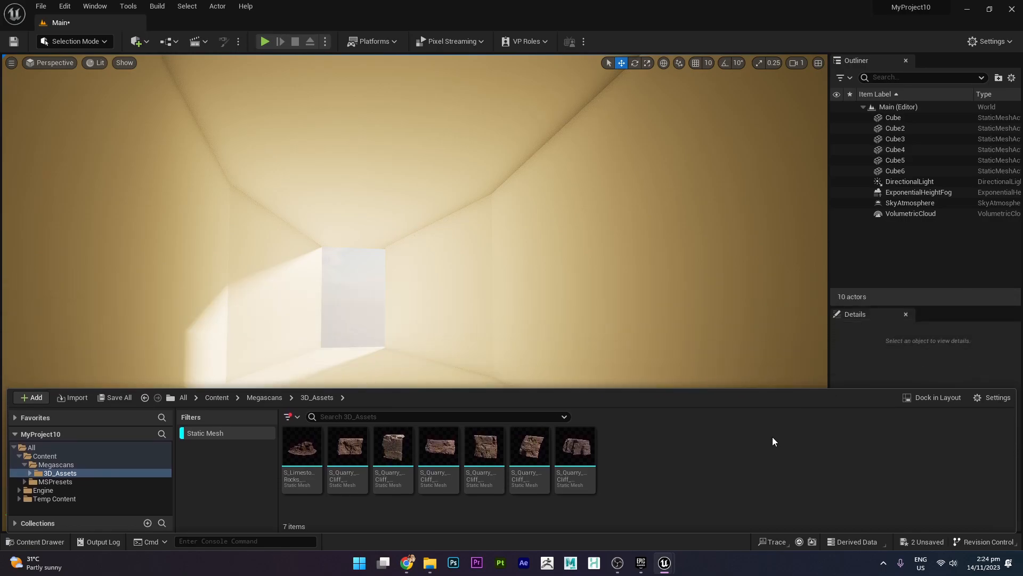
Enable surface snapping for dragged actors and set the surface offset to 0.5
scroll(477, 258, "down", 5)
right_click_drag(477, 258, 242, 414)
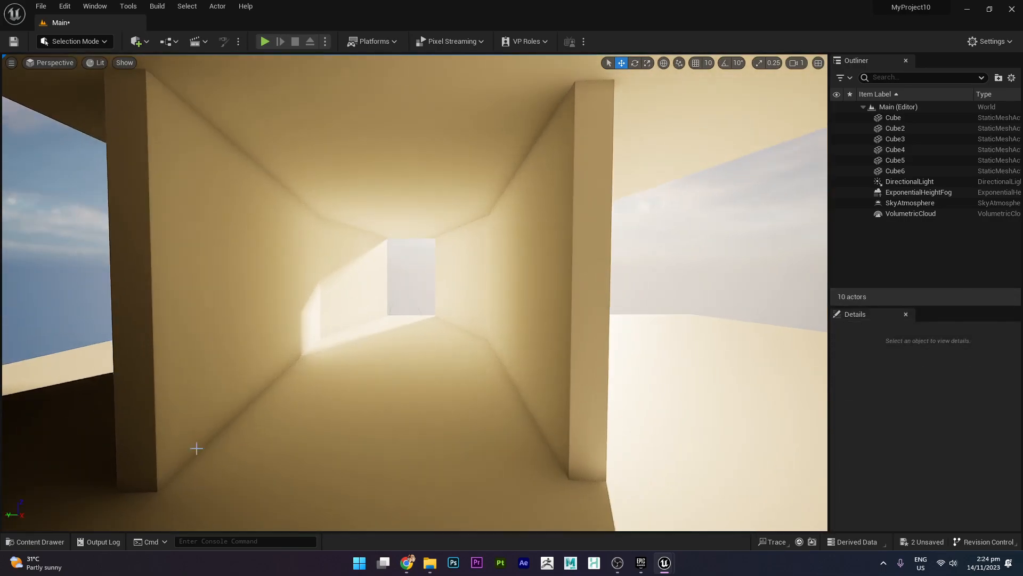
left_click(35, 542)
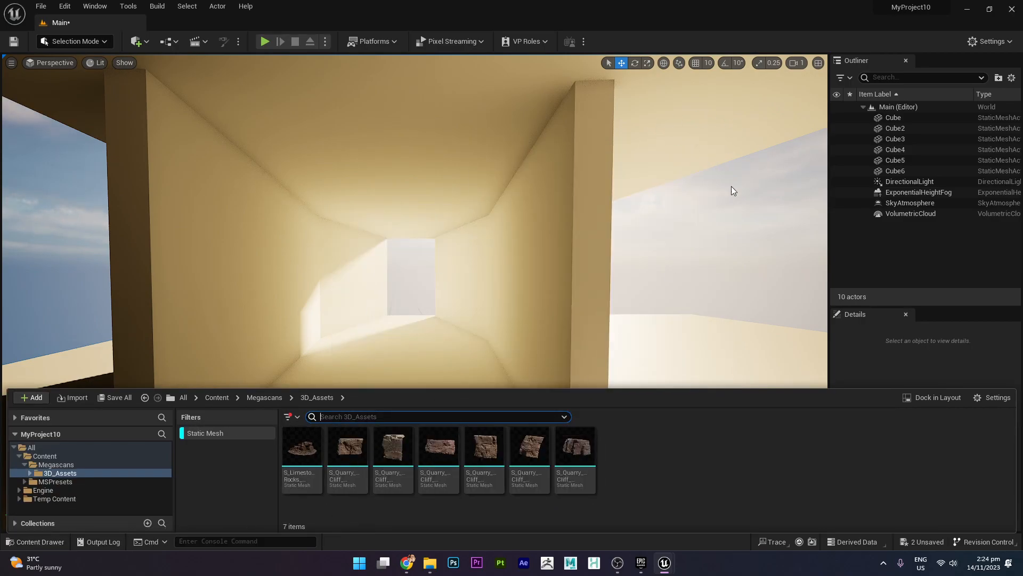
left_click(676, 62)
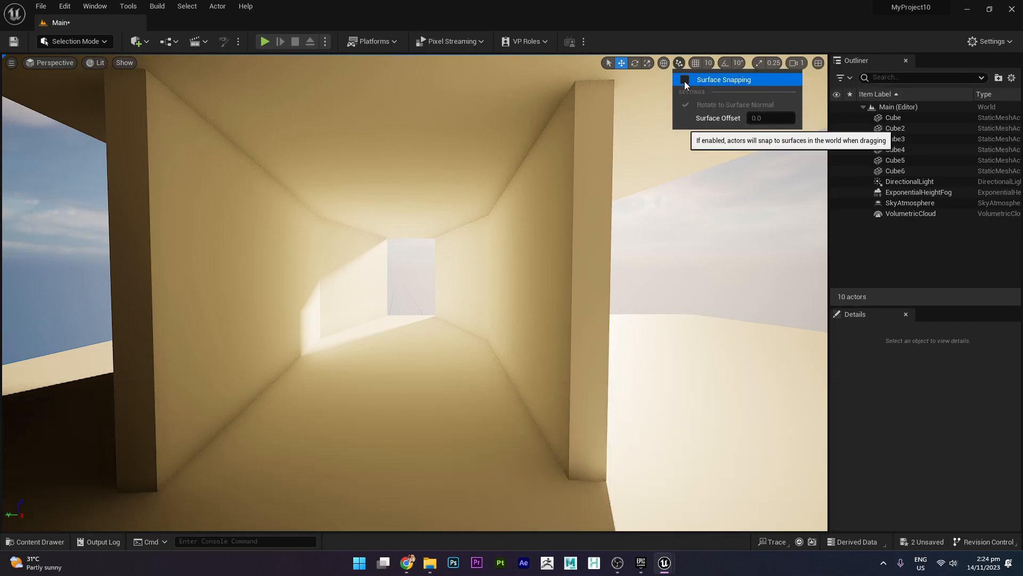
left_click(685, 80)
left_click(776, 119)
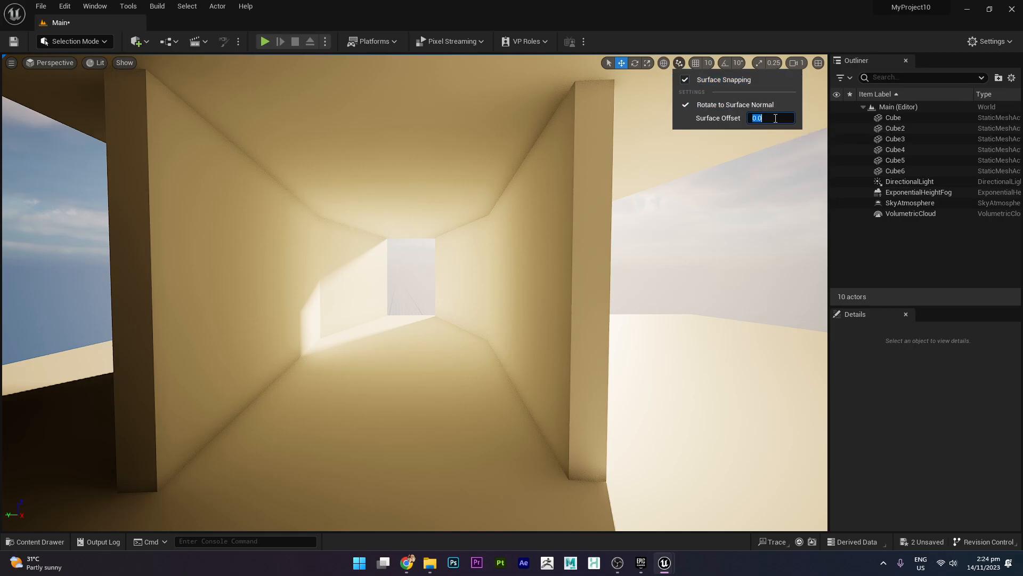
type(".5")
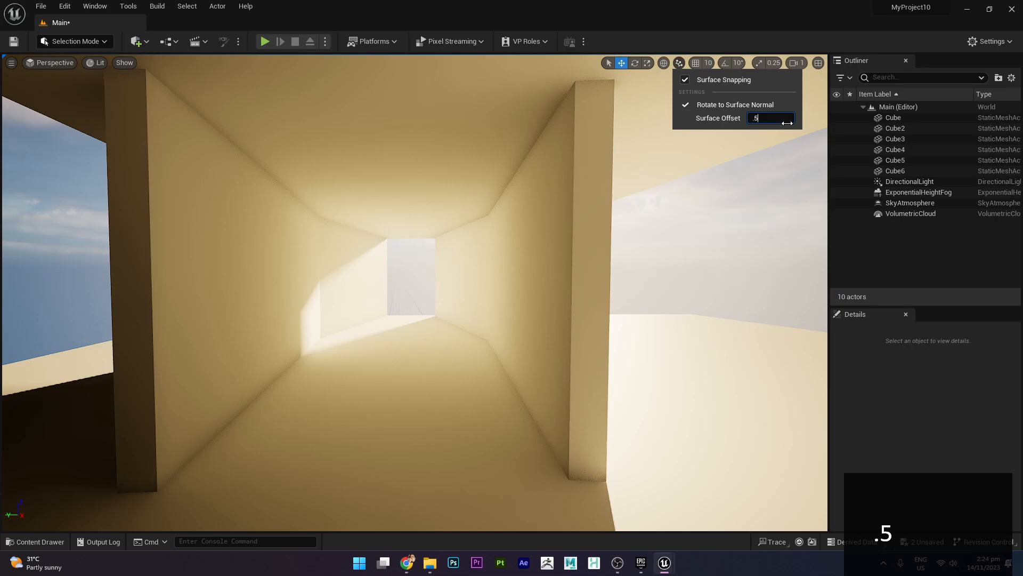
key("Return")
Place the Quarry Cliff ubotbfjda static mesh inside the corridor by its right wall
left_click(35, 541)
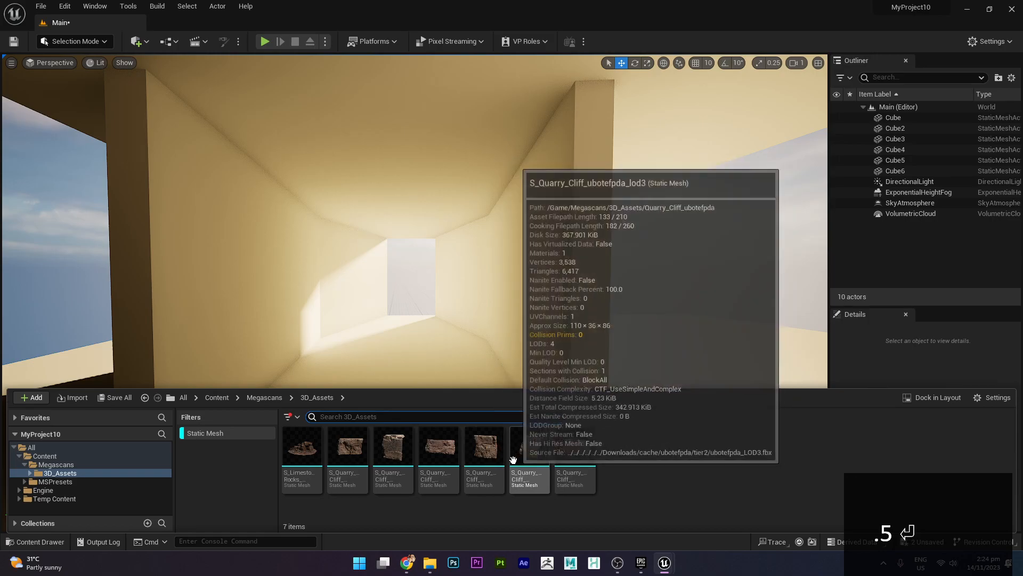
left_click_drag(484, 461, 455, 329)
mouse_move(502, 352)
left_mouse_down("alt")
mouse_move(693, 344)
mouse_move(502, 351)
left_mouse_up("alt")
key("f")
left_click_drag(391, 398, 322, 390)
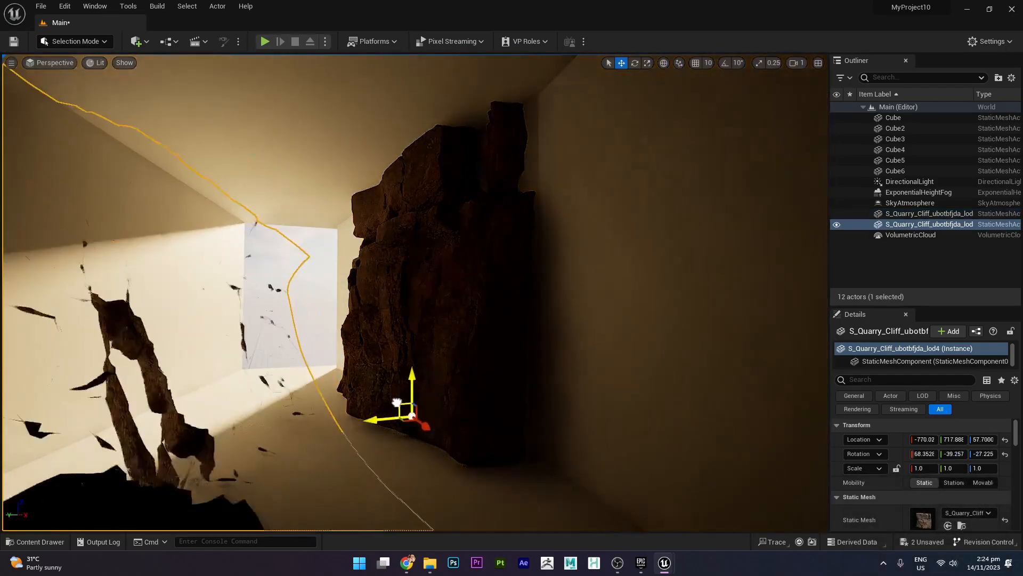
key("ctrl+z")
key("ctrl+z")
key("ctrl+z")
Scale the cliff's height to about 0.9 and duplicate it along the right wall, turning the copy about 5°
key("r")
key("w")
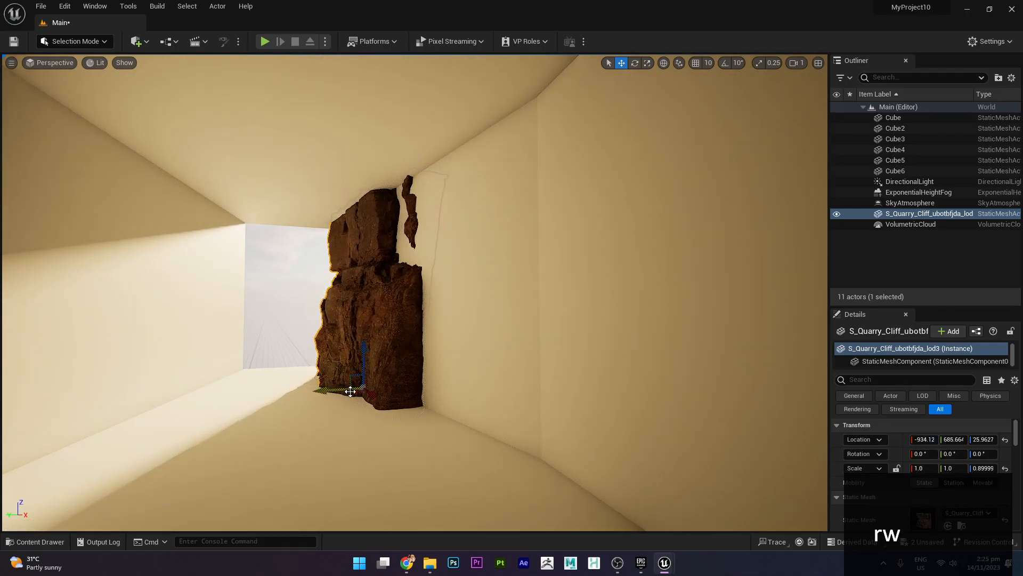
left_click_drag(373, 395, 415, 435, "alt")
key("e")
key("w")
left_click_drag(352, 421, 431, 423)
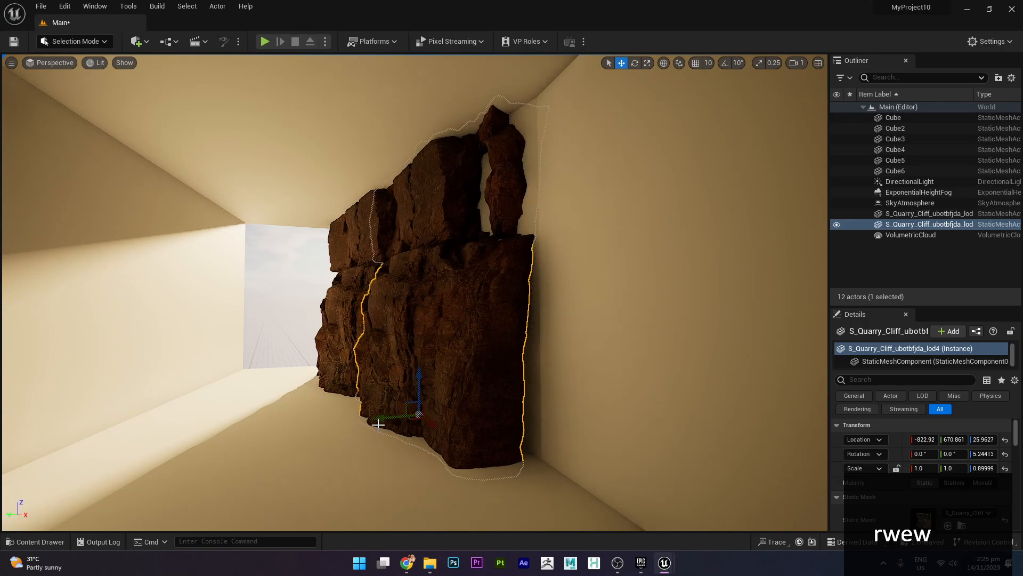
Rotate the duplicated cliff to about 16° and shift it against the right wall at Y about 681
right_click_drag(285, 389, 339, 395)
left_click(57, 309)
mouse_move(226, 332)
right_mouse_down()
mouse_move(80, 333)
mouse_move(213, 331)
right_mouse_up()
left_click(397, 378)
key("w")
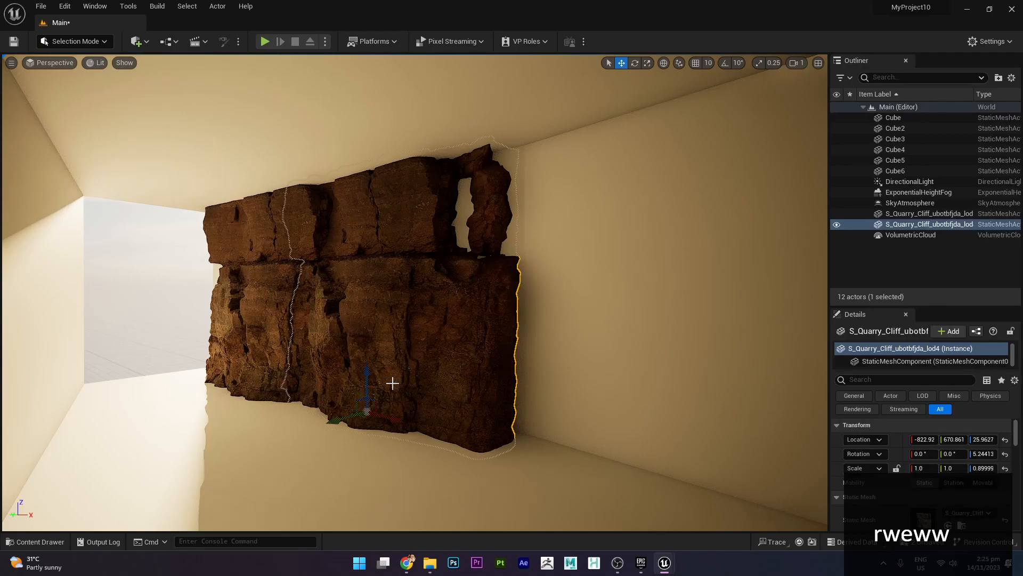
left_click_drag(332, 421, 392, 429)
key("w")
left_click_drag(320, 432, 321, 431)
right_click_drag(336, 342, 296, 344)
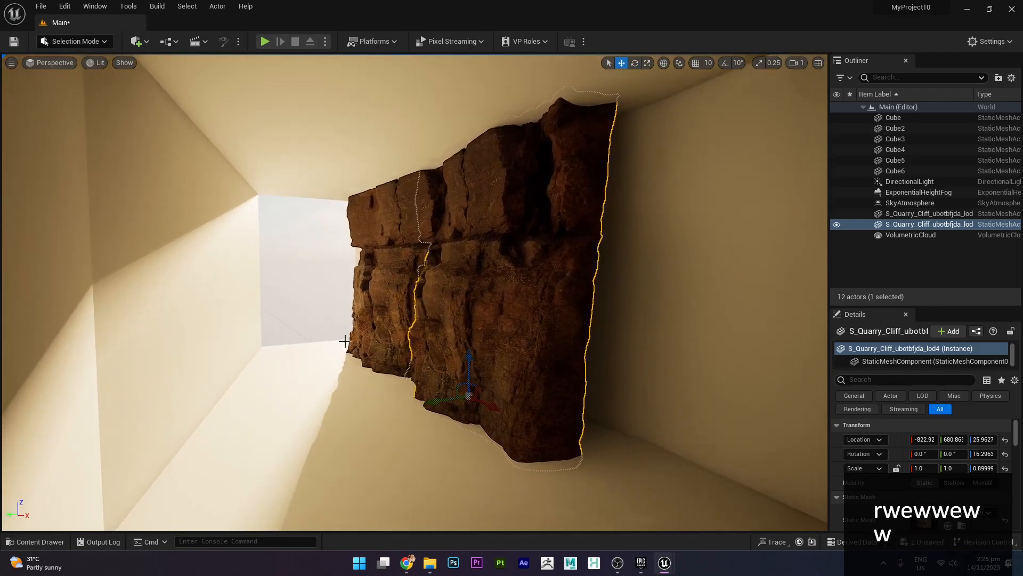
scroll(411, 365, "down", 5)
scroll(411, 366, "up", 5)
mouse_move(411, 365)
right_mouse_down()
mouse_move(379, 366)
mouse_move(393, 369)
right_mouse_up()
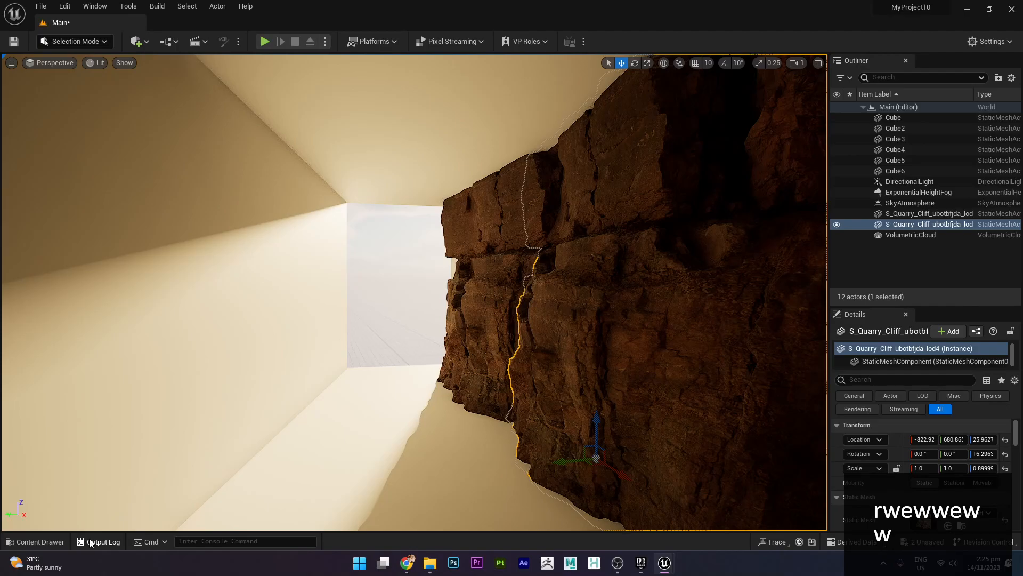
Place the Quarry Cliff ubhvccfda static mesh on the opposite side of the corridor and frame it
left_click(36, 542)
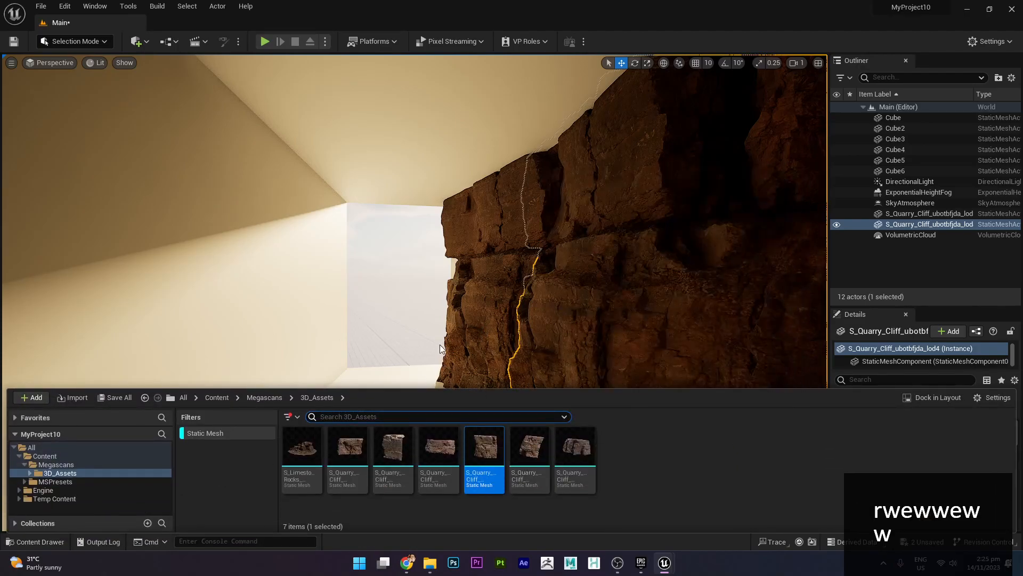
scroll(440, 349, "down", 3)
left_click_drag(396, 462, 434, 414)
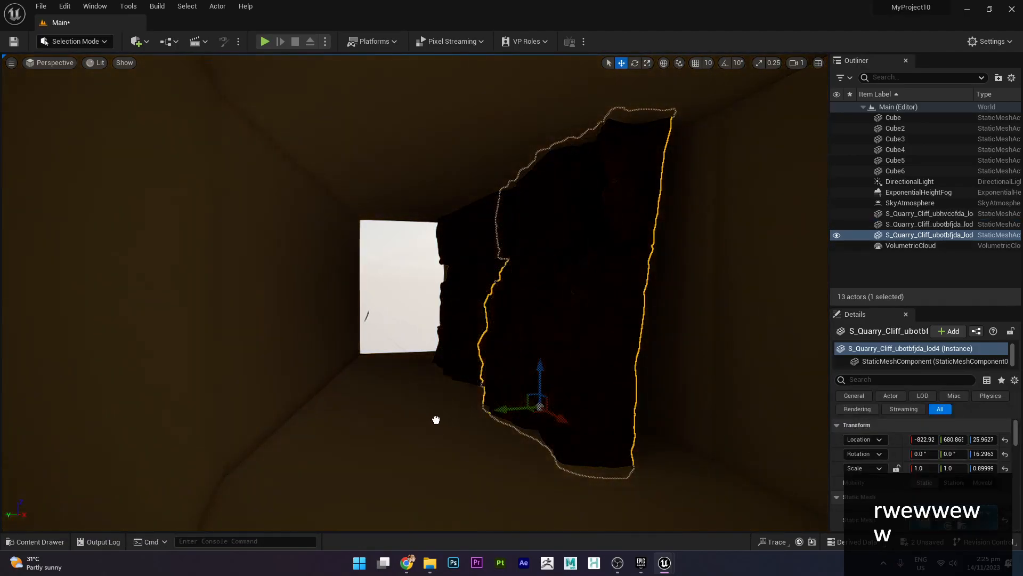
key("w")
left_click(448, 434)
key("f")
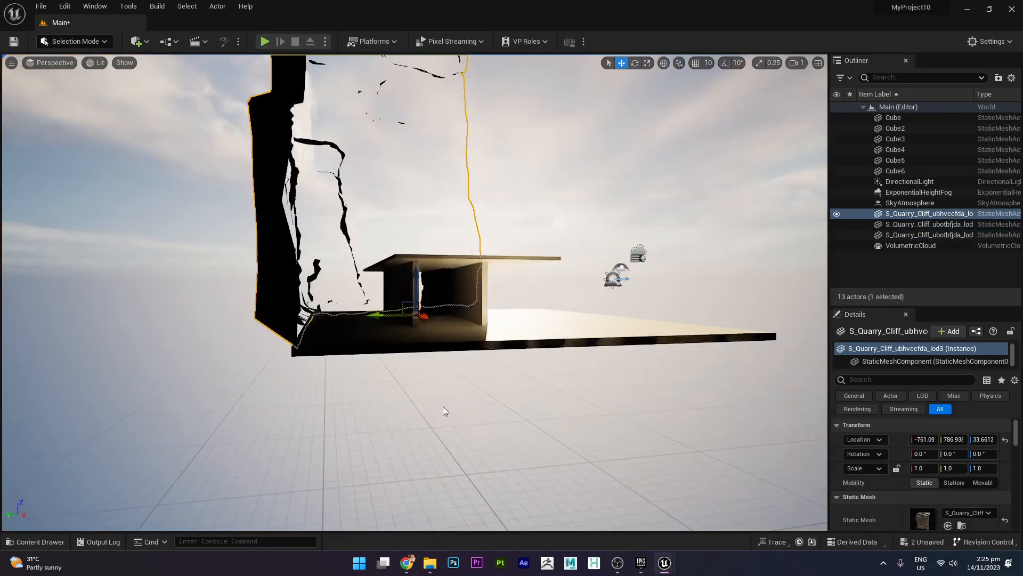
Rotate the oversized ubhvccfda cliff to about 165° and scale it down uniformly to about 0.195
left_click_drag(388, 385, 320, 155)
left_click(609, 199)
left_click_drag(609, 200, 629, 207, "alt")
left_click(402, 273)
key("r")
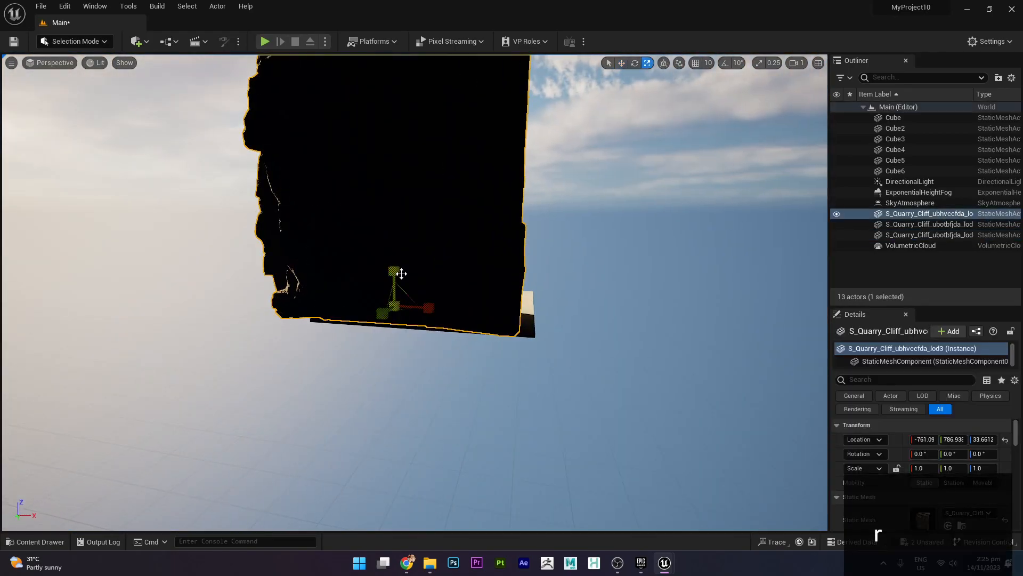
left_click_drag(406, 322, 331, 324)
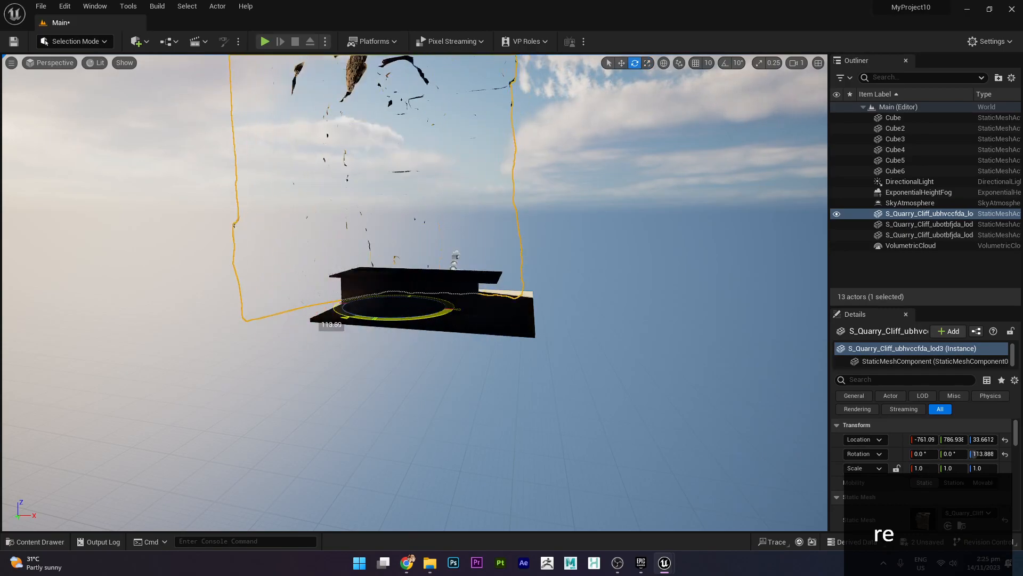
left_click_drag(441, 315, 394, 337)
key("r")
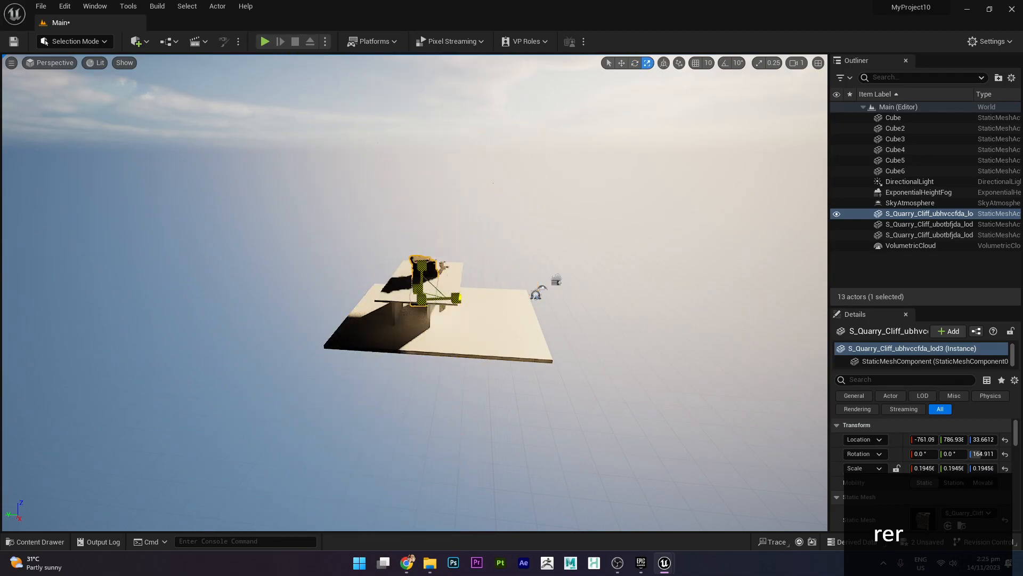
Fit the ubhvccfda cliff inside by the corridor's left wall, scaled to about 0.094 and rotated to about 183°
key("f")
key("w")
left_click_drag(380, 428, 377, 384)
key("w")
key("w")
key("e")
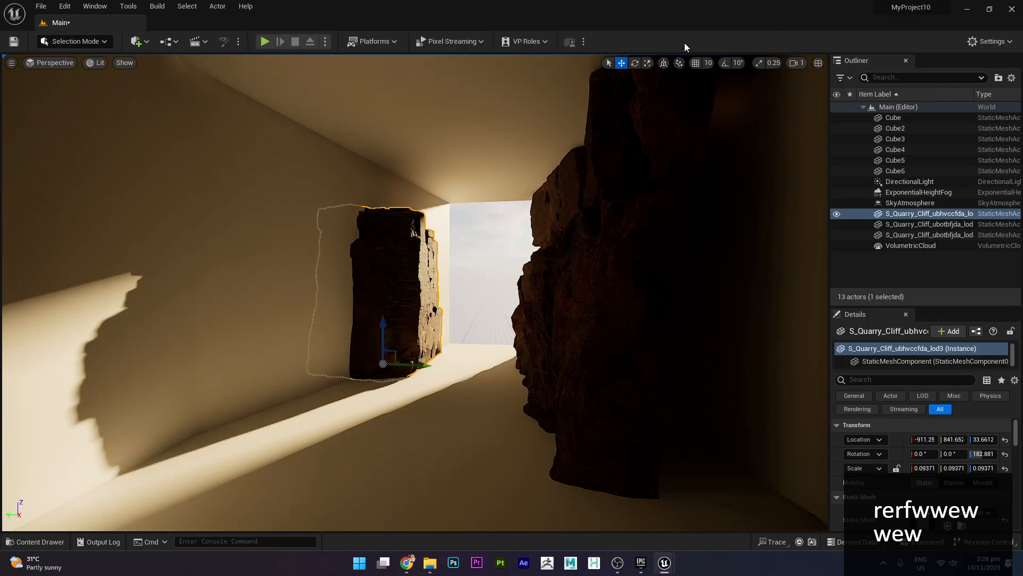
Move the left-wall cliff to Y about 826 and scale it up uniformly to about 0.12
left_click(665, 63)
left_click_drag(346, 362, 410, 359)
key("r")
mouse_move(401, 297)
left_mouse_down("alt")
mouse_move(469, 312)
mouse_move(402, 296)
left_mouse_up("alt")
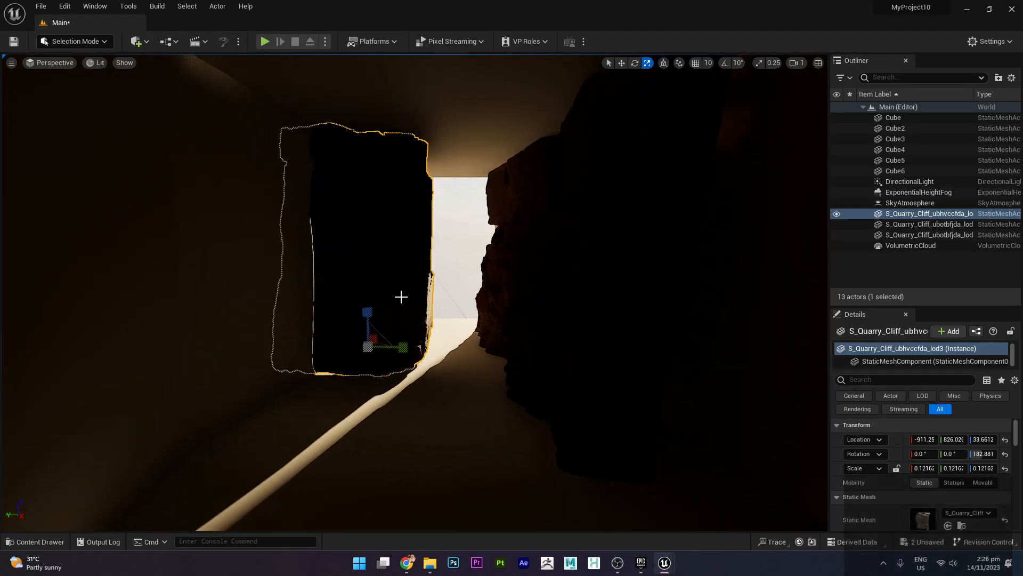
Check the surface snapping options and the world/local coordinate setting of the transform gizmo
left_click(665, 64)
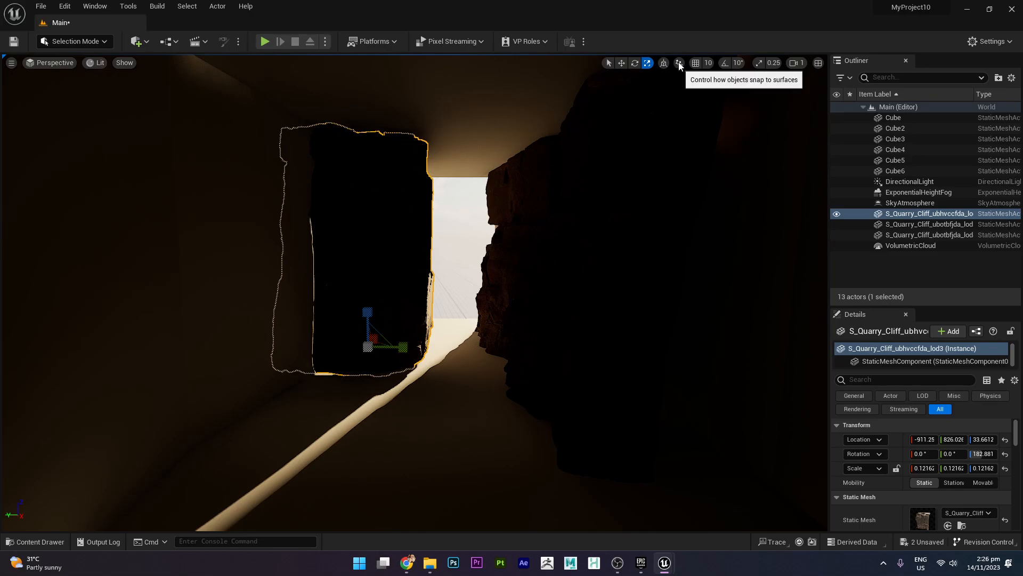
left_click(679, 63)
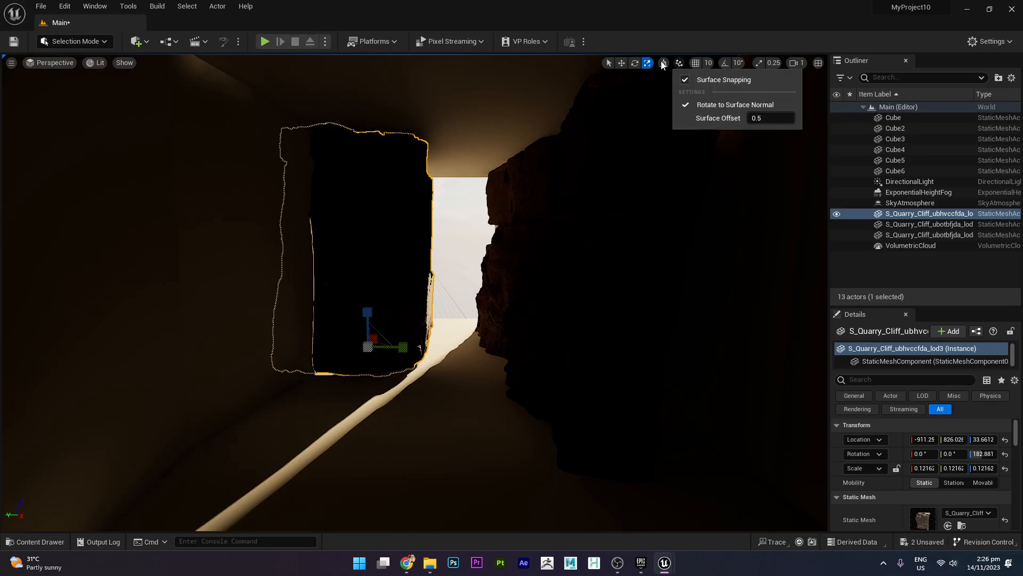
left_click(665, 64)
right_click_drag(621, 133, 624, 133)
left_click(449, 243)
left_click(421, 239)
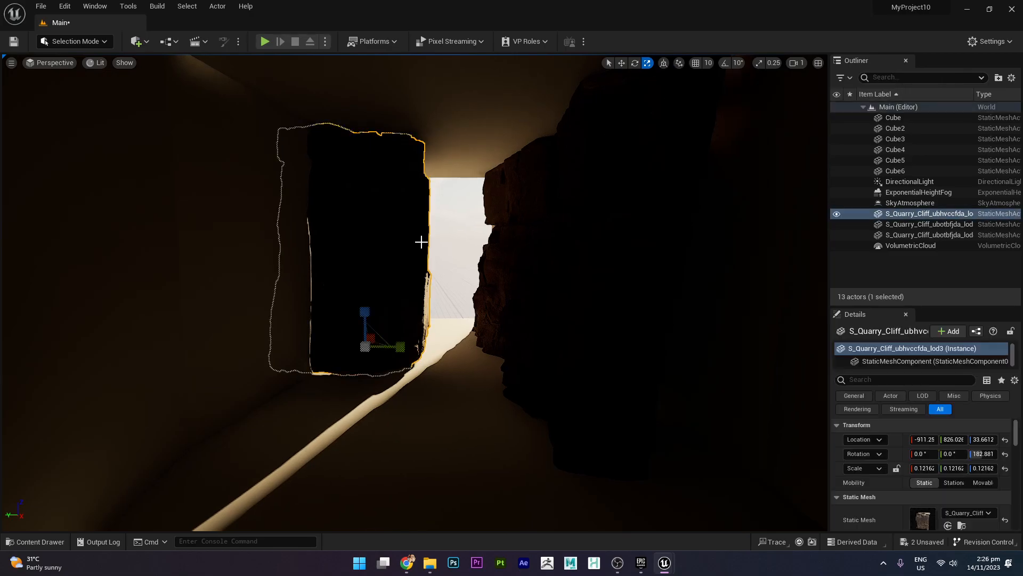
Rotate the left-wall cliff to about 191° and move it into the wall at Y about 848
key("w")
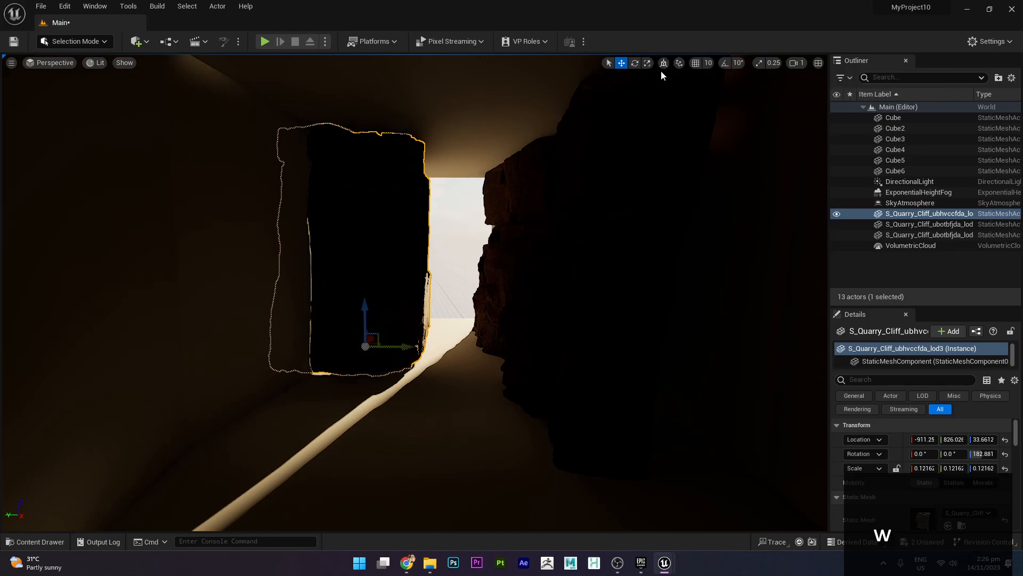
key("e")
mouse_move(388, 347)
left_mouse_down()
mouse_move(367, 349)
mouse_move(382, 357)
left_mouse_up()
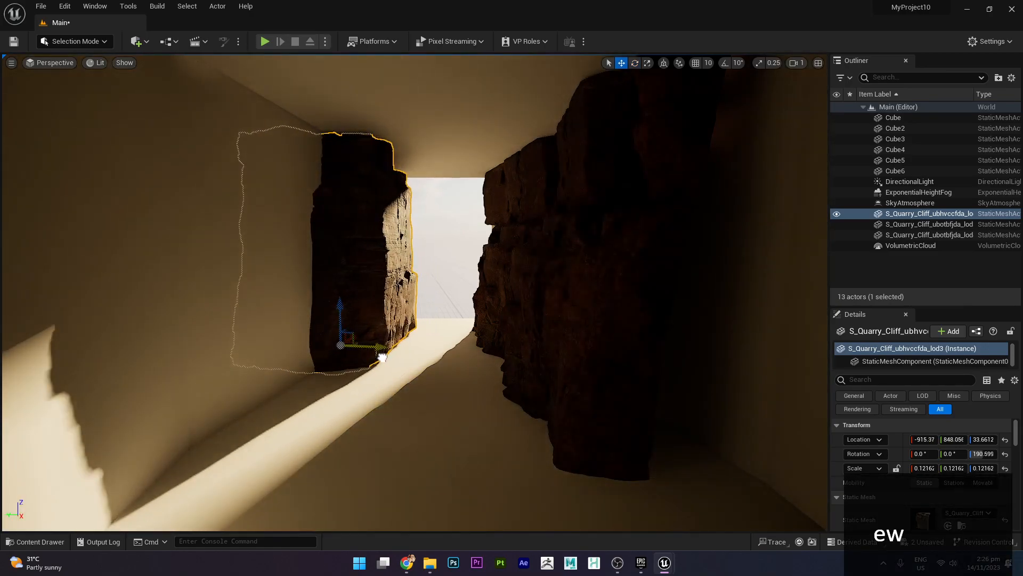
Move the left-wall cliff towards the opening to X about -953 and increase its vertical scale to about 0.132
right_click_drag(442, 224, 406, 250)
scroll(424, 323, "up", 2)
mouse_move(410, 319)
left_mouse_down()
mouse_move(446, 307)
mouse_move(428, 314)
left_mouse_up()
key("r")
mouse_move(417, 279)
left_mouse_down()
mouse_move(416, 270)
mouse_move(417, 288)
mouse_move(417, 279)
left_mouse_up()
key("w")
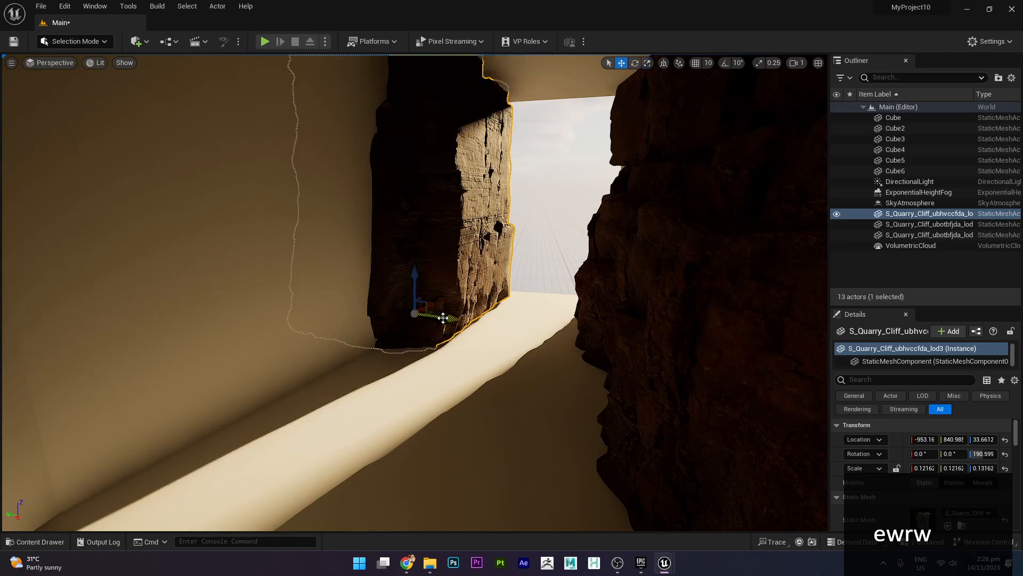
left_click_drag(444, 318, 452, 320)
Duplicate the left-wall cliff along the wall, away from the opening, and rotate the copy
scroll(449, 279, "down", 5)
mouse_move(448, 279)
left_mouse_down("alt")
mouse_move(496, 277)
mouse_move(451, 315)
mouse_move(449, 277)
mouse_move(469, 299)
mouse_move(422, 318)
mouse_move(448, 283)
left_mouse_up("alt")
scroll(476, 309, "up", 5)
left_click_drag(471, 316, 358, 374, "alt")
key("e")
left_click_drag(324, 415, 316, 380)
key("w")
mouse_move(597, 361)
right_mouse_down()
mouse_move(599, 319)
mouse_move(597, 361)
right_mouse_up()
Scale the duplicated left-wall cliff to fit the wall and deselect it
left_click(610, 308)
left_click_drag(610, 308, 539, 317, "alt")
left_click(409, 284)
key("r")
left_click_drag(365, 395, 406, 394)
left_click(732, 175)
left_click_drag(732, 176, 794, 170, "alt")
scroll(578, 255, "down", 6)
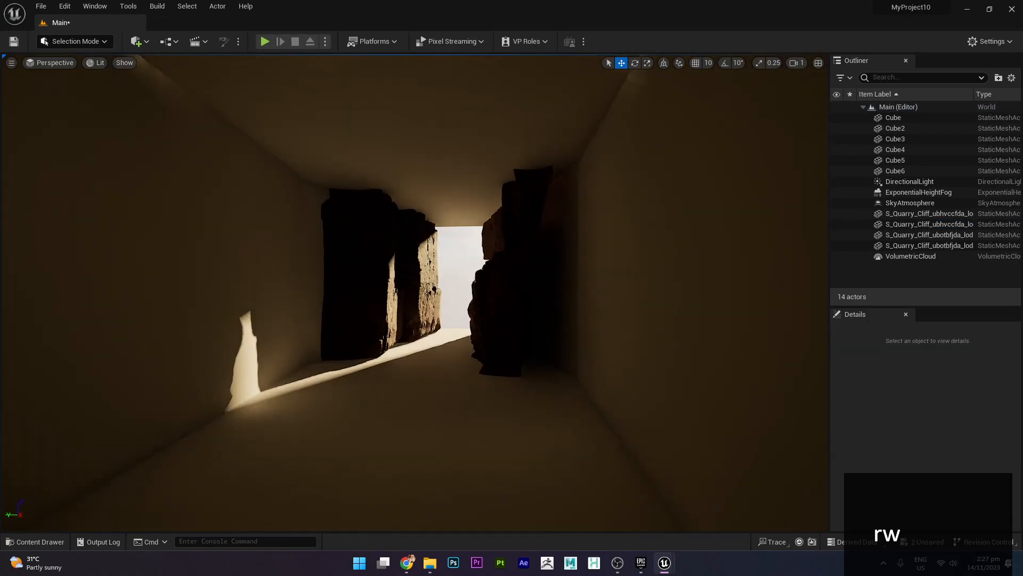
Place the Quarry Cliff ub5tefsda static mesh in front of the left-wall cliffs and frame it
left_click(44, 541)
left_click(393, 453)
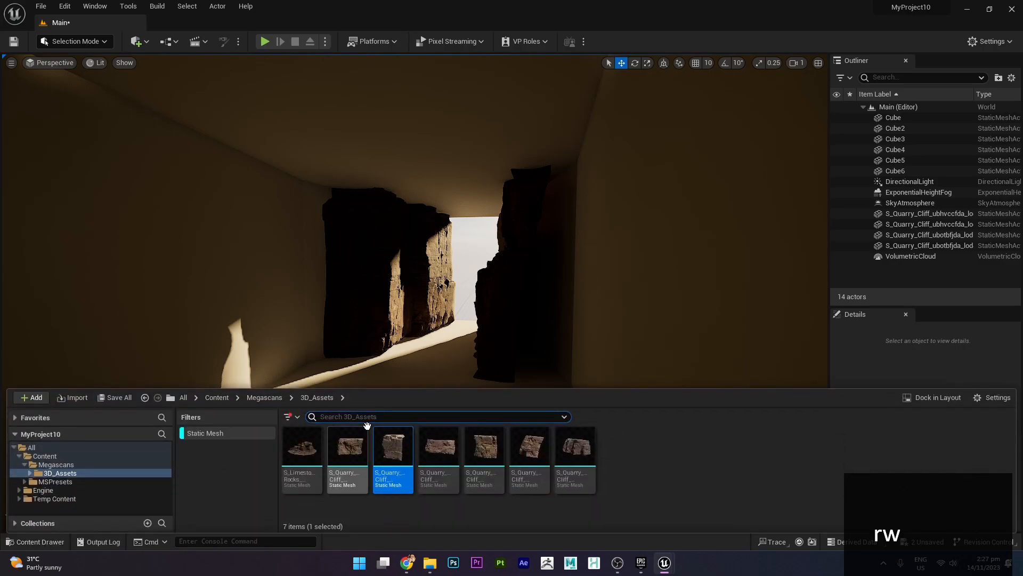
left_click_drag(352, 453, 394, 361)
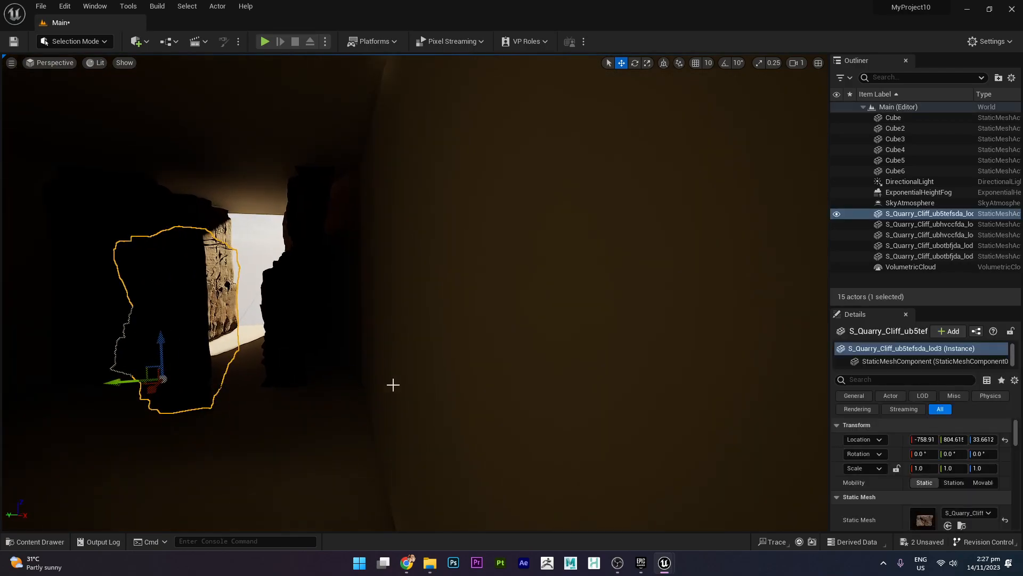
key("f")
Rotate the ub5tefsda cliff to about -167° about the vertical axis so it lines the left wall
left_click_drag(420, 411, 507, 414)
left_click_drag(387, 437, 288, 435, "alt")
left_click_drag(476, 386, 426, 386, "alt")
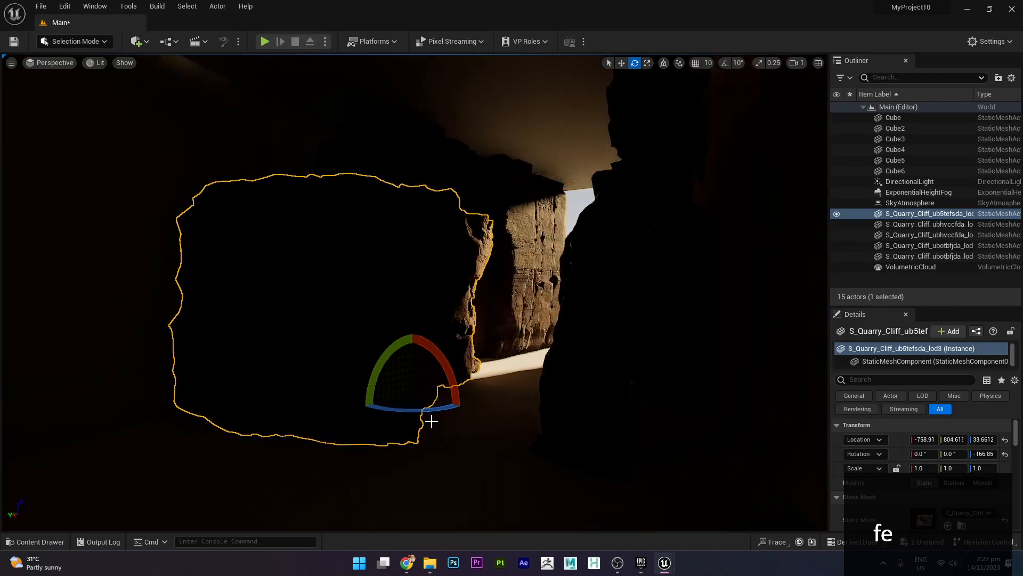
scroll(479, 386, "up", 3)
scroll(480, 386, "down", 2)
Move the ub5tefsda cliff against the left wall at Y about 850 and scale it to about 1.58, 1.42 and 2.06
left_click_drag(416, 424, 311, 376)
right_click_drag(388, 437, 325, 450)
key("w")
key("s")
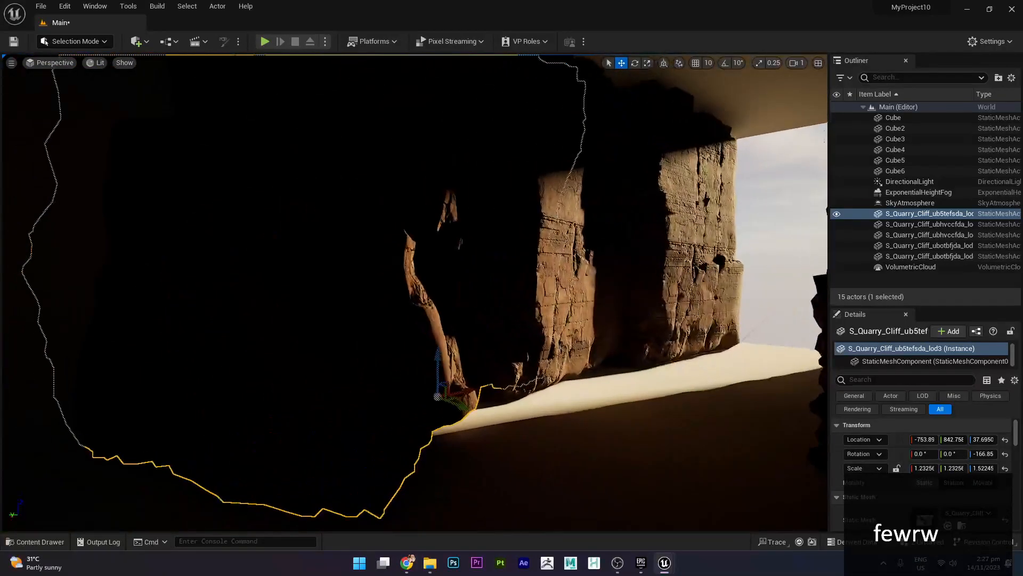
left_click_drag(469, 393, 413, 415)
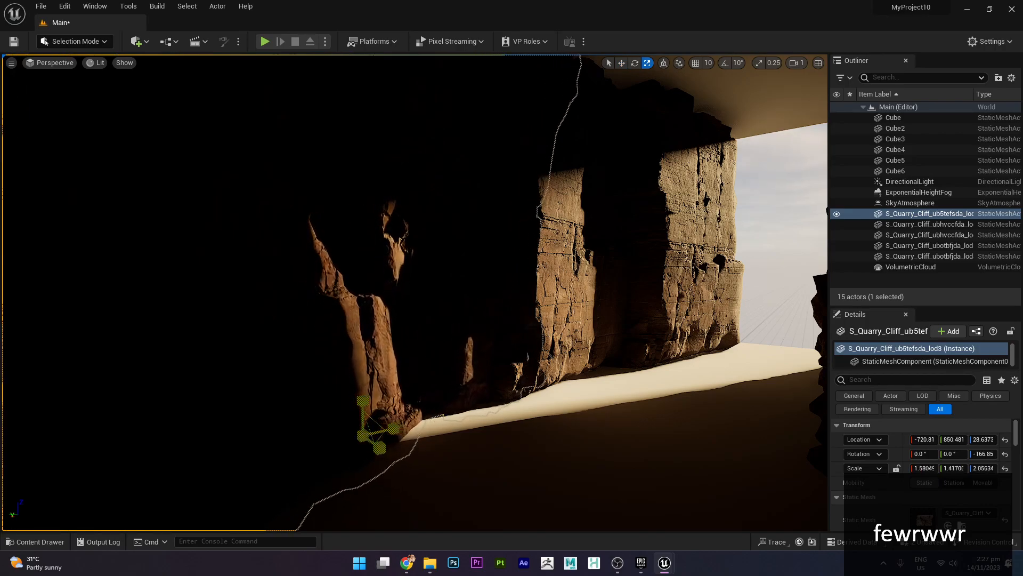
Move the ub5tefsda cliff along the left wall to X about -723 and Y about 861, and deselect it
key("w")
left_click_drag(379, 447, 366, 438)
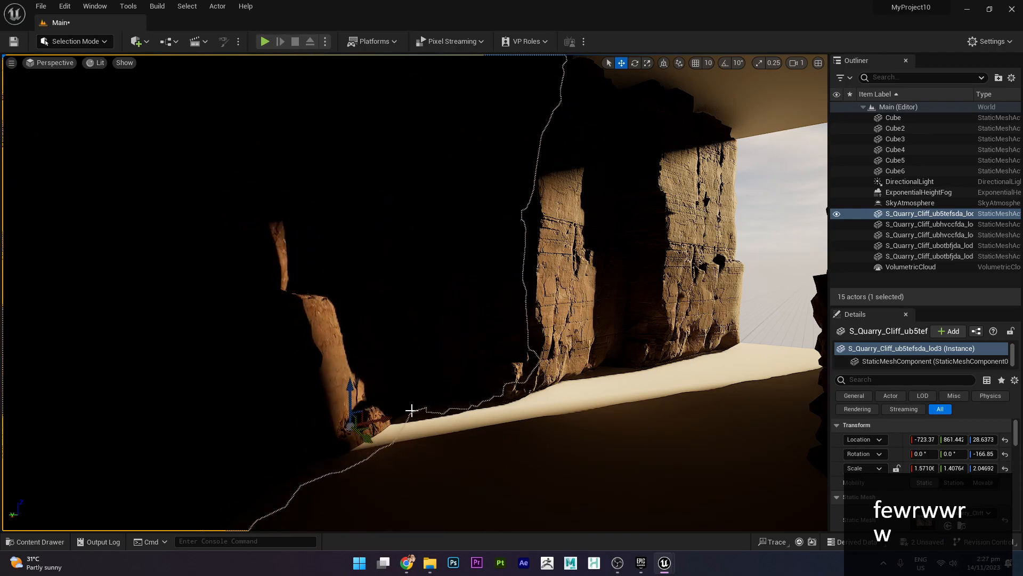
left_click(770, 241)
left_click_drag(770, 241, 812, 241, "alt")
left_click_drag(638, 220, 638, 218, "alt")
middle_click_drag(641, 260, 575, 308, "alt")
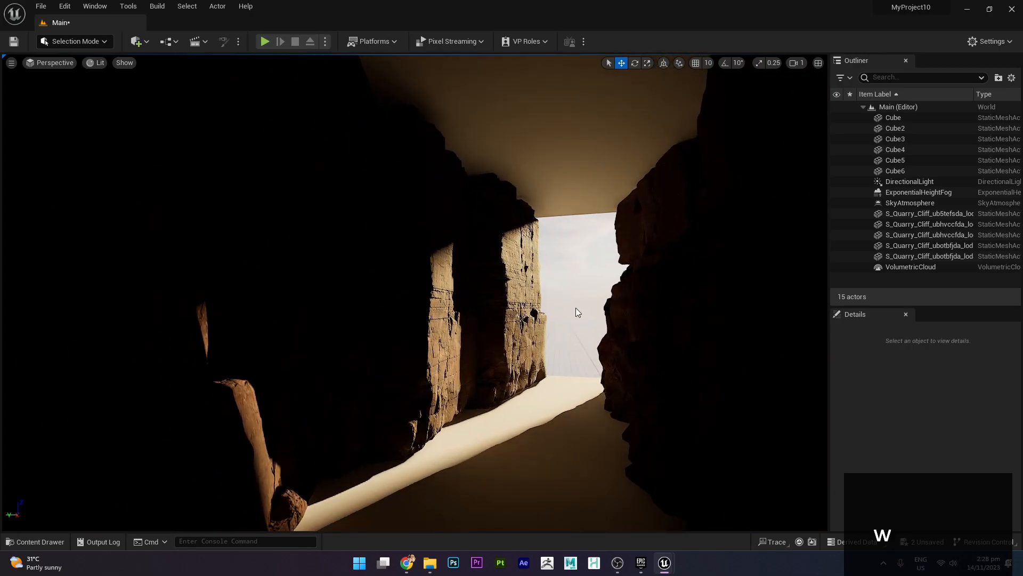
Re-aim the sun's directional light so it falls across the corridor floor and onto the near left-wall cliff
key("ctrl+l")
key("ctrl+l")
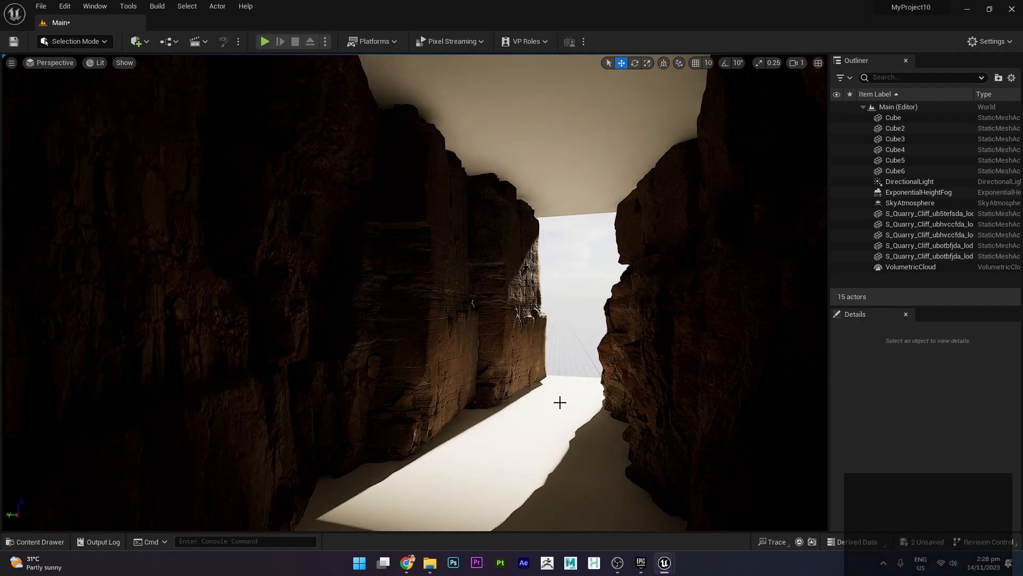
key("ctrl+period")
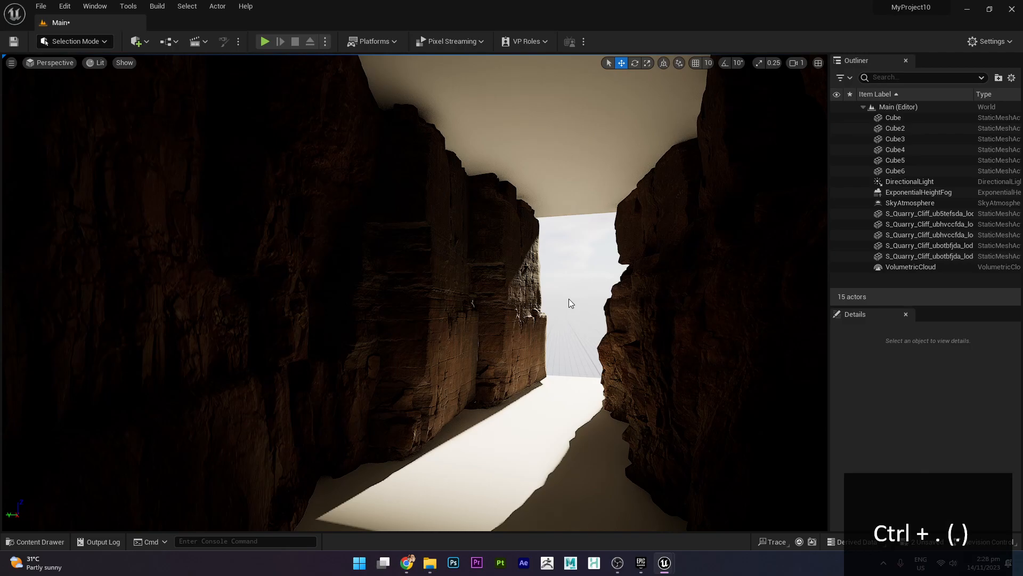
key("ctrl+l")
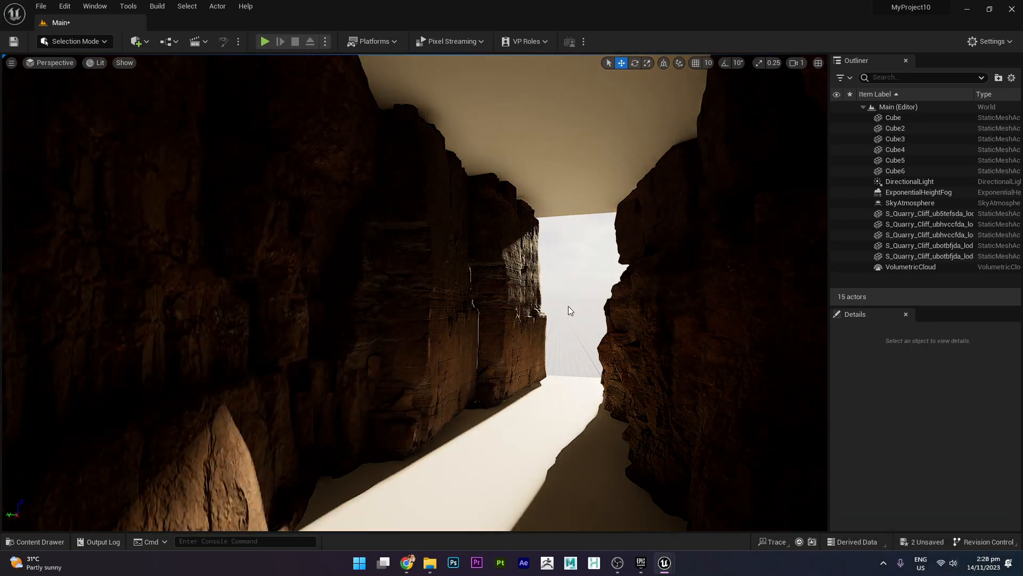
scroll(568, 305, "down", 3)
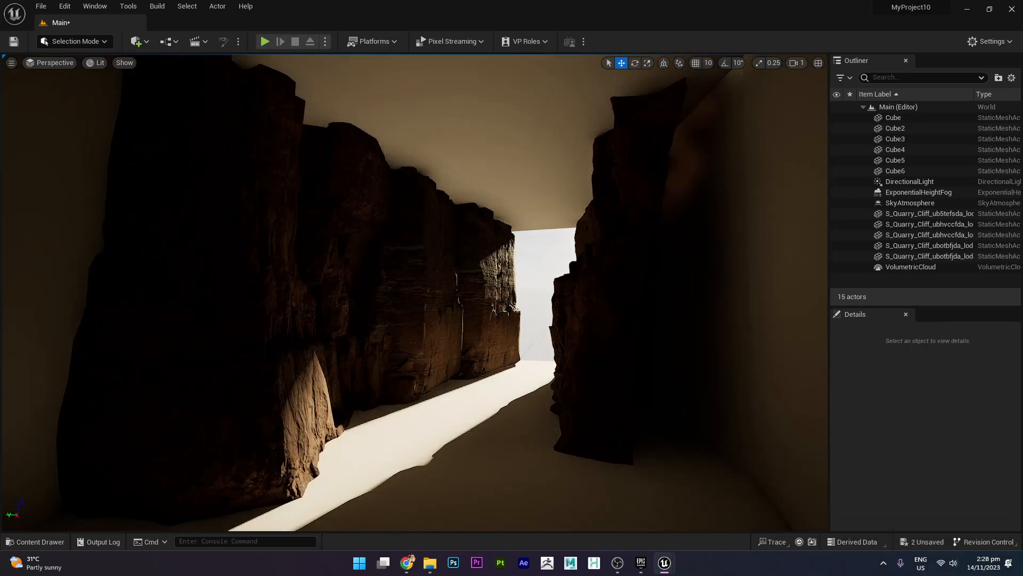
scroll(538, 331, "up", 3)
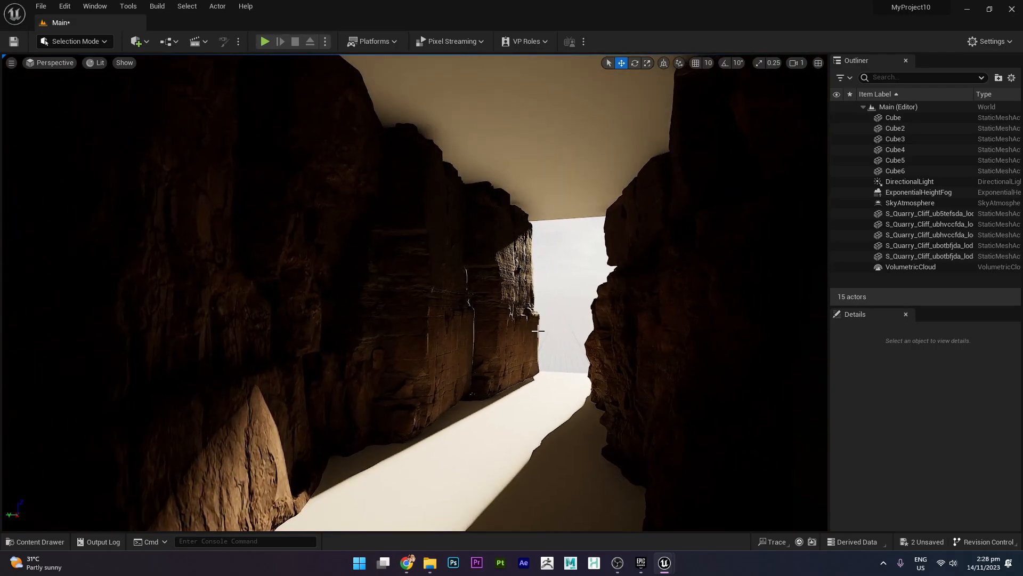
Adjust the position and scale of the far left-wall cliff near the corridor's bright opening and deselect it
left_click(524, 326)
mouse_move(462, 337)
left_mouse_down()
mouse_move(461, 326)
mouse_move(461, 351)
left_mouse_up()
key("r")
left_click_drag(460, 355, 473, 346)
left_click(579, 281)
mouse_move(548, 308)
left_mouse_down("alt")
mouse_move(565, 292)
mouse_move(545, 301)
left_mouse_up("alt")
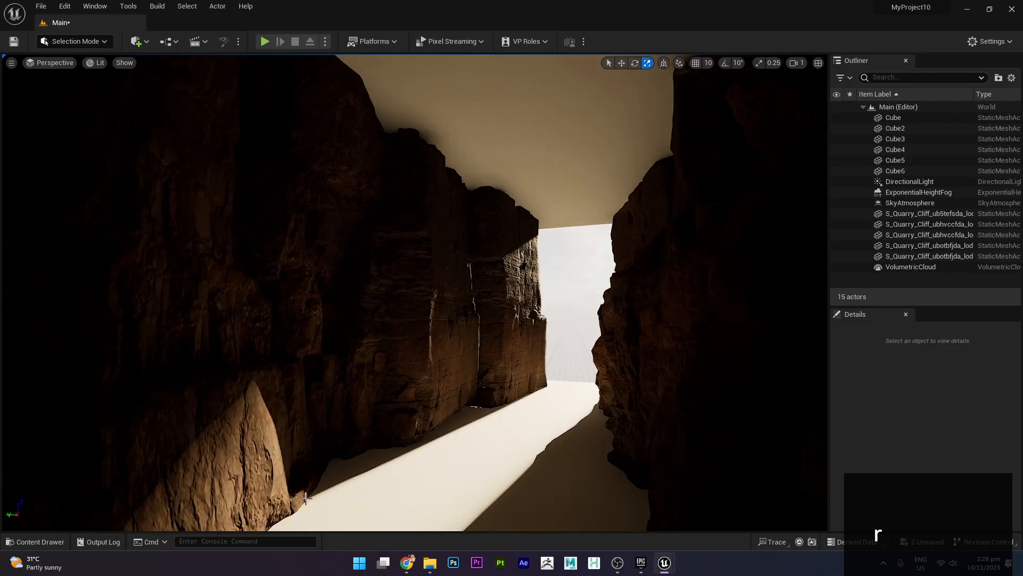
Place the Quarry Cliff ubjteehda static mesh in the level and move it into the corridor's near entrance at Y about 844
left_click(35, 542)
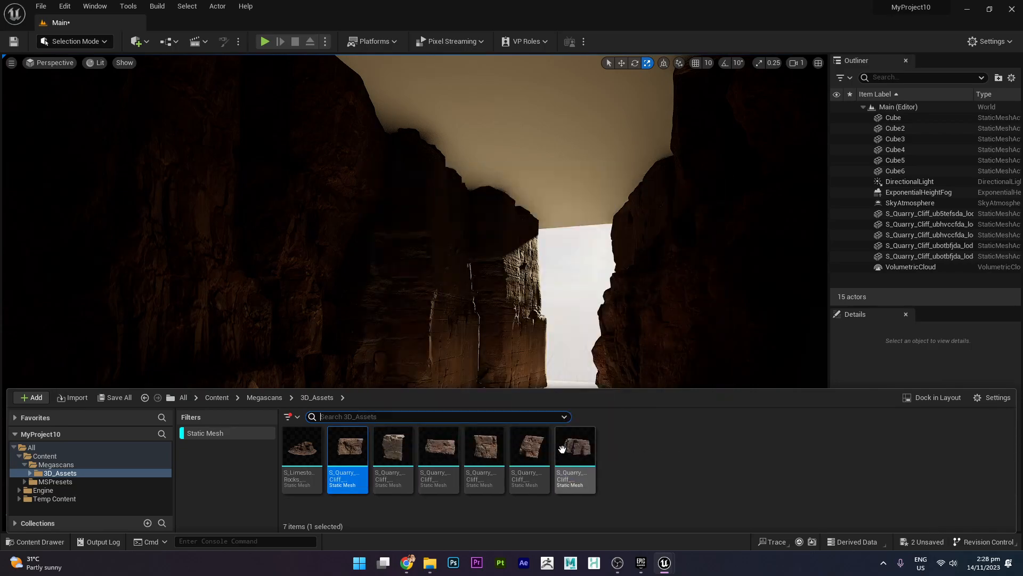
scroll(544, 300, "down", 4)
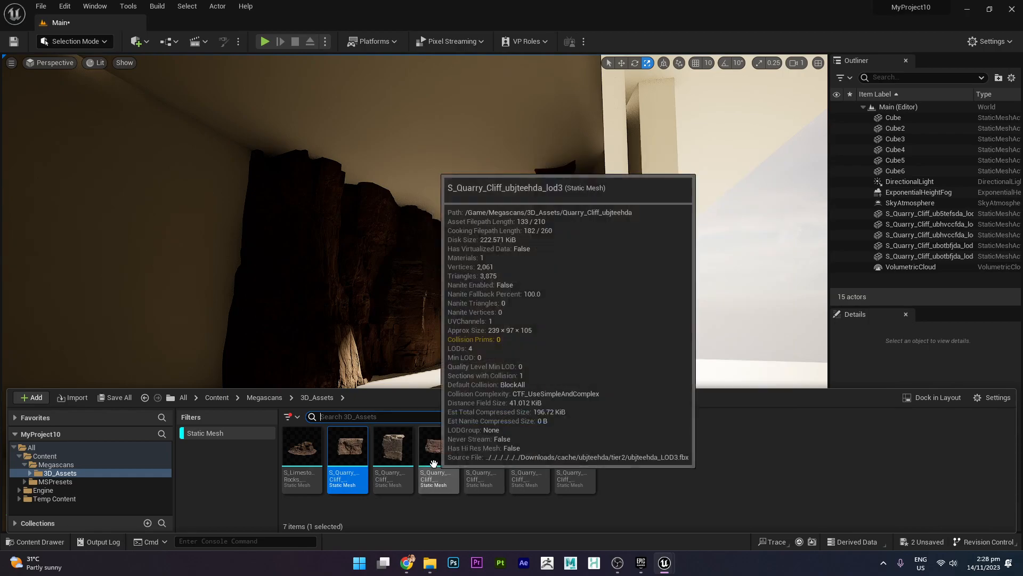
left_click_drag(434, 464, 467, 375)
key("f")
scroll(586, 339, "down", 5)
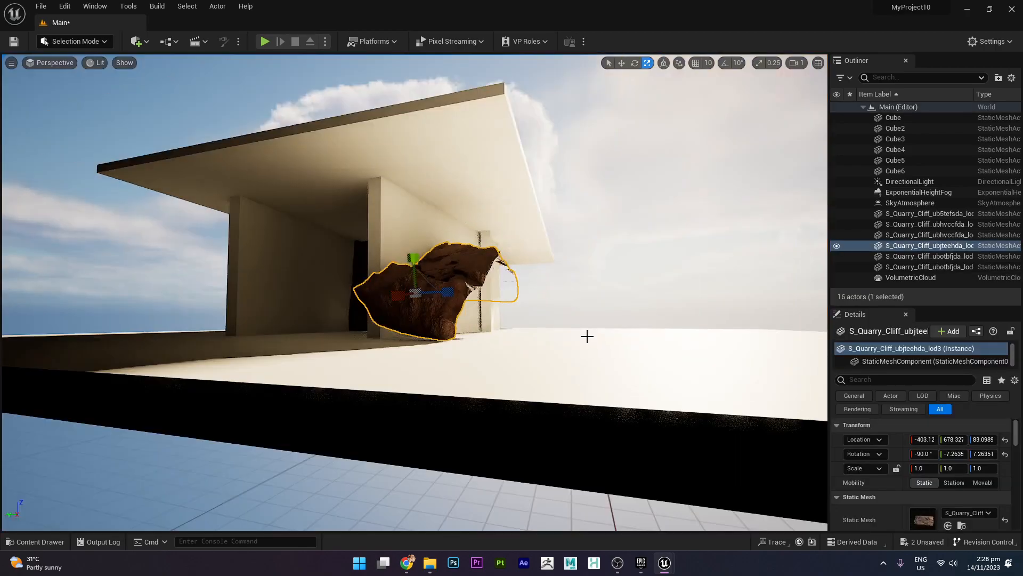
left_click_drag(543, 378, 600, 411, "alt")
key("w")
left_click_drag(587, 321, 437, 361)
key("f")
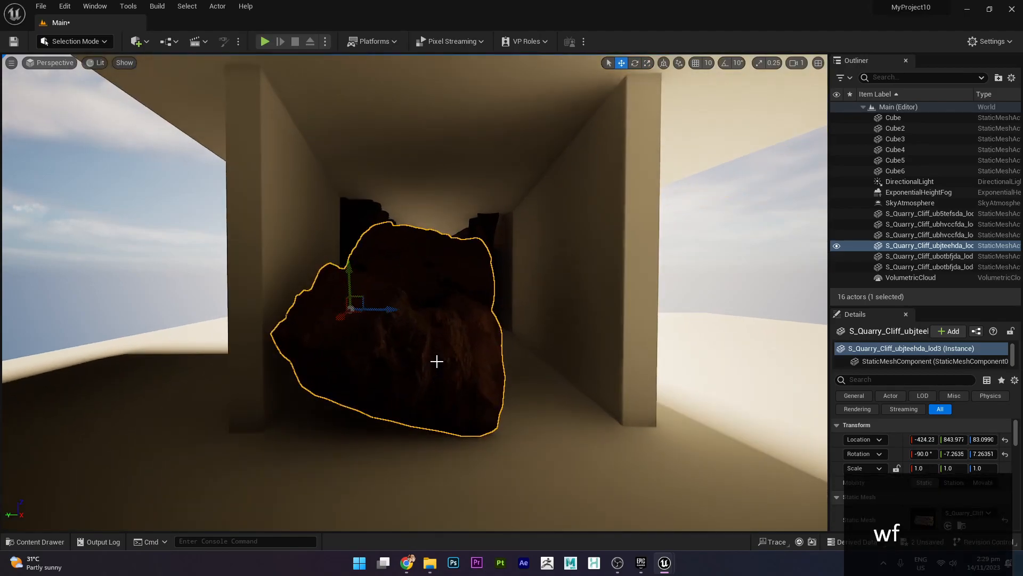
Rotate the ubjteehda cliff upright to about -72.5° on the Y axis
left_click_drag(365, 310, 440, 345, "alt")
key("e")
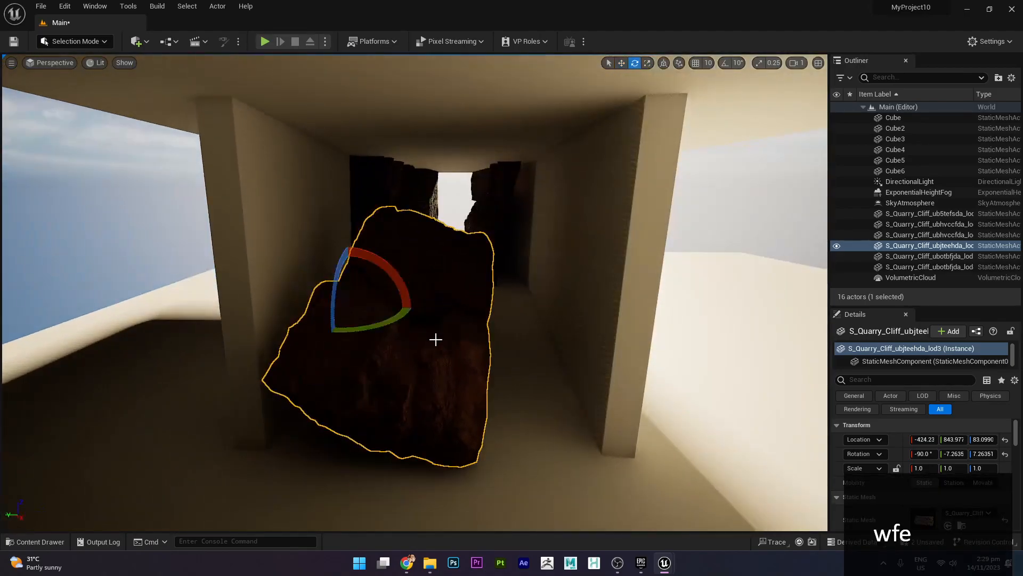
left_click_drag(340, 273, 346, 389)
key("e")
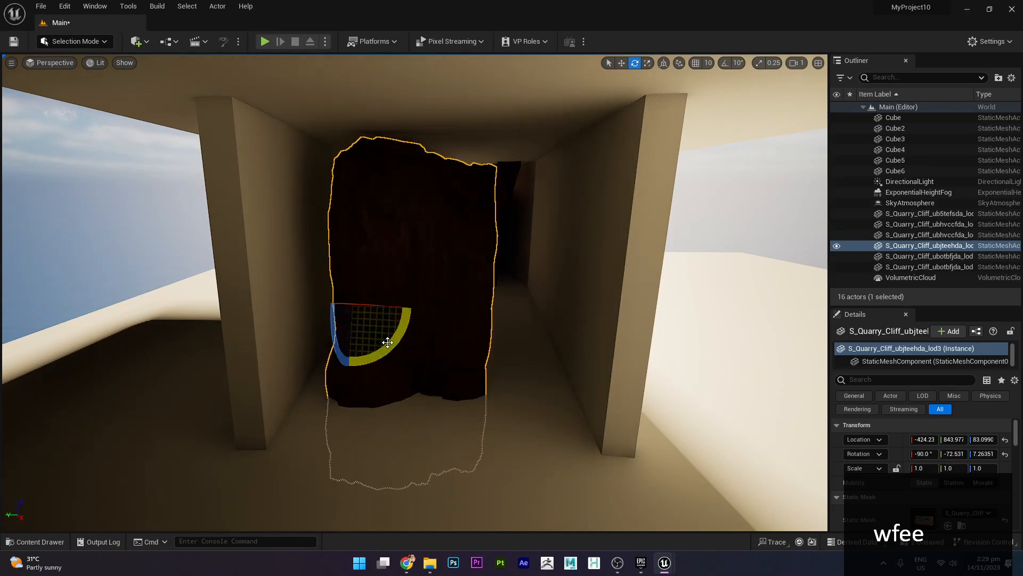
left_click(725, 199)
left_click_drag(602, 298, 443, 318, "alt")
left_click(384, 305)
key("e")
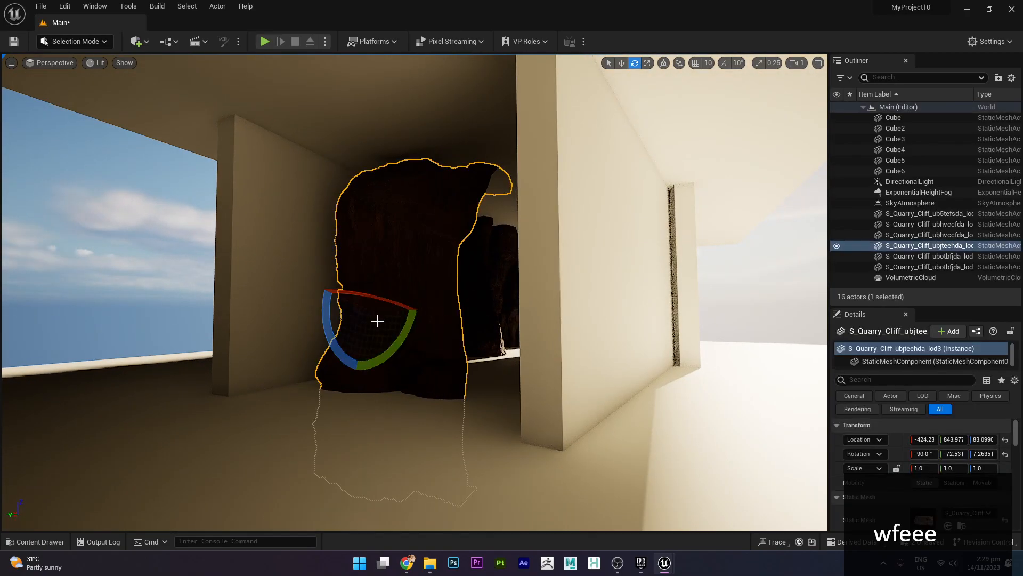
Switch the transform gizmo to world space and rotate the ubjteehda cliff to about -94°, -79° and -77°
left_click(663, 63)
mouse_move(367, 313)
left_mouse_down()
mouse_move(354, 361)
mouse_move(333, 256)
mouse_move(325, 313)
mouse_move(352, 320)
left_mouse_up()
key("e")
key("w")
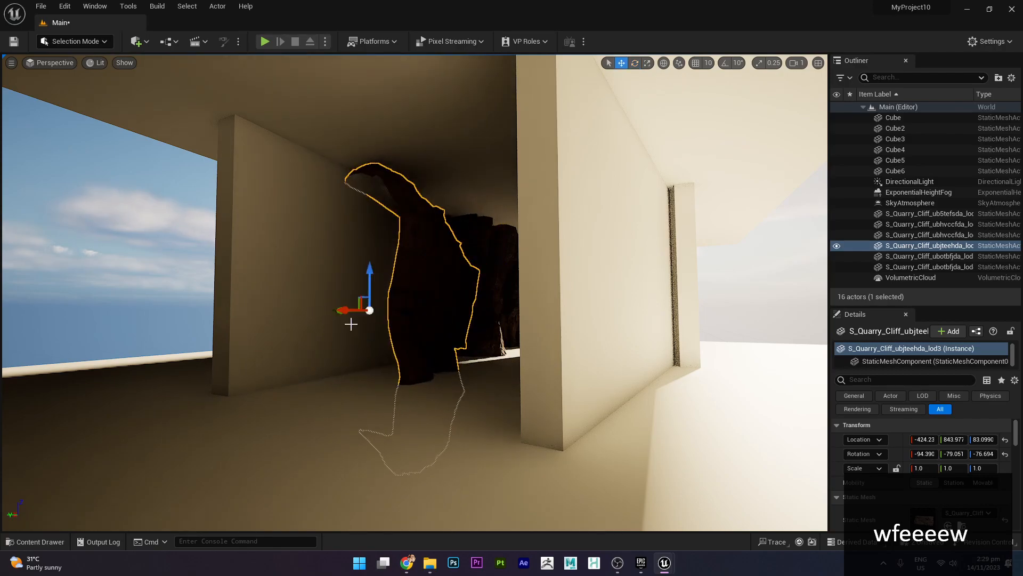
Move the ubjteehda cliff against the corridor's left wall and frame it
right_click_drag(339, 311, 224, 309)
left_click_drag(224, 310, 373, 301, "alt")
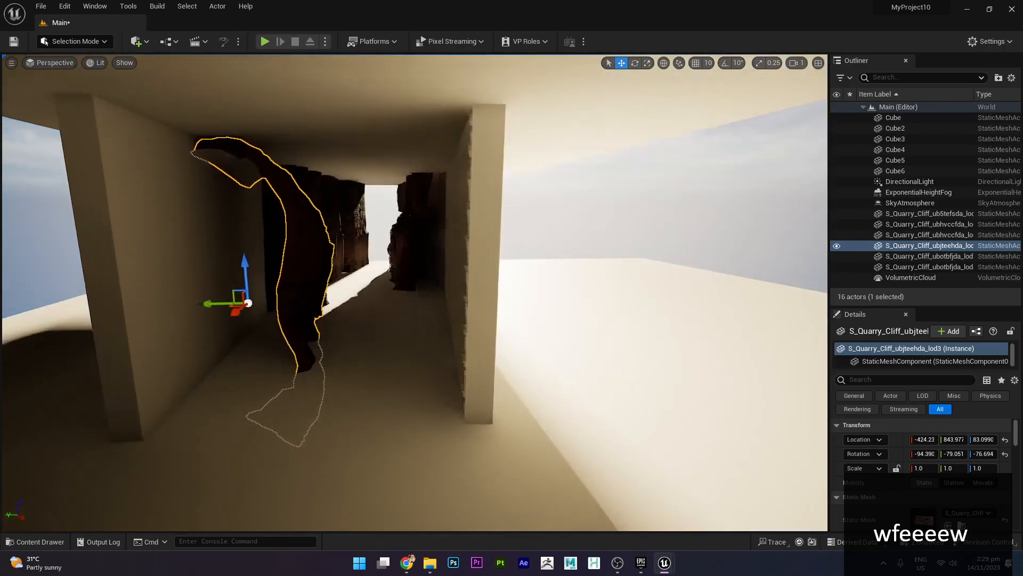
scroll(274, 299, "up", 3)
left_click_drag(148, 317, 189, 263)
key("f")
left_click_drag(316, 299, 168, 303, "alt")
mouse_move(493, 287)
left_mouse_down("alt")
mouse_move(477, 286)
mouse_move(493, 286)
left_mouse_up("alt")
Rotate the ubjteehda cliff further so it lines the left wall and deselect it
key("w")
left_click_drag(393, 306, 354, 307, "alt")
key("w")
key("r")
key("e")
left_click_drag(288, 319, 336, 273)
key("w")
left_click(698, 217)
left_click_drag(658, 249, 733, 248, "alt")
Set the far left-wall ubhvccfda cliff's vertical scale to about 0.151, lower it to Z about 24.9, and deselect it
scroll(649, 247, "up", 4)
scroll(696, 242, "down", 4)
right_click_drag(637, 316, 628, 248)
left_click(482, 278)
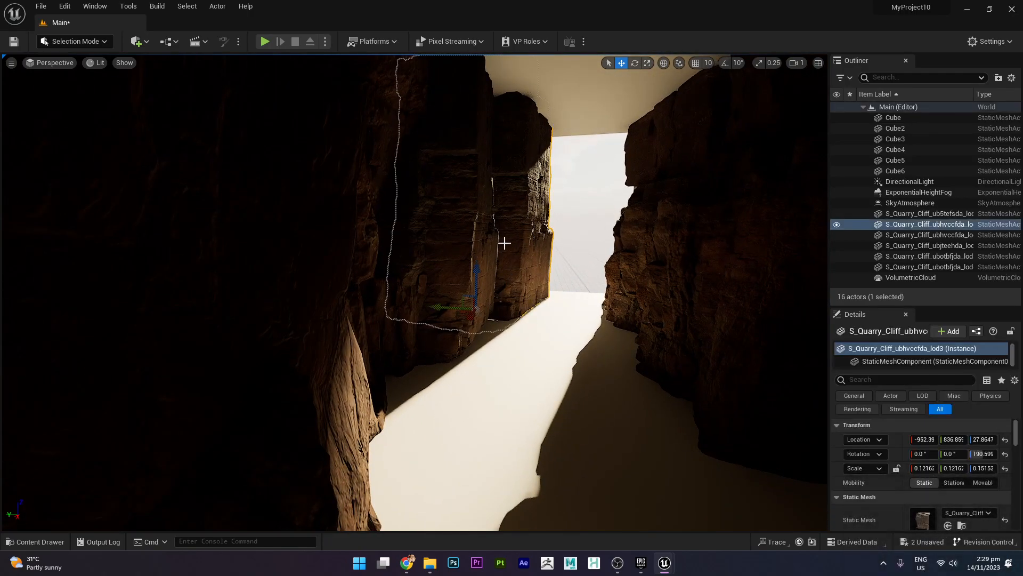
key("r")
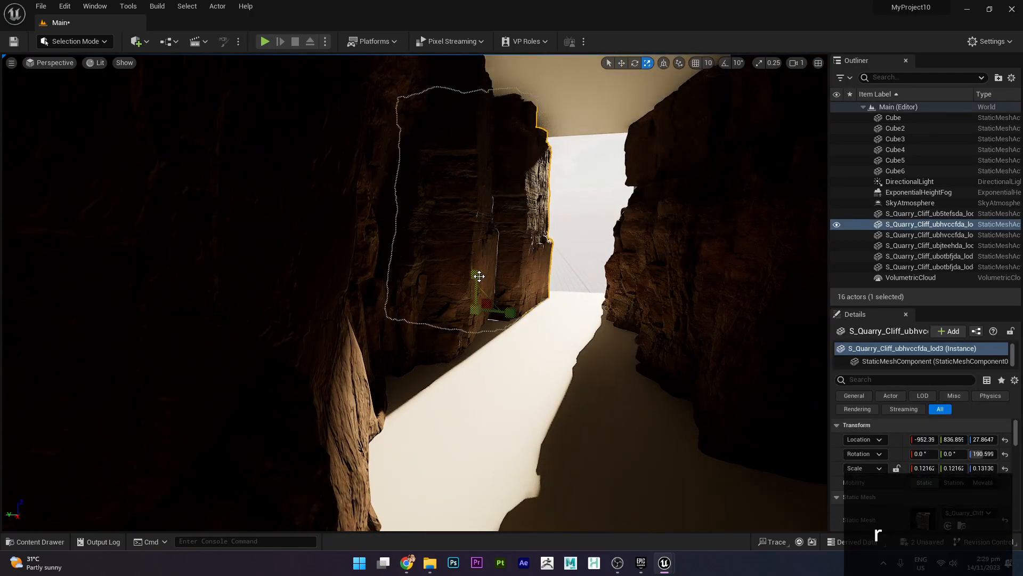
left_click(482, 272)
key("w")
left_click(489, 256)
key("w")
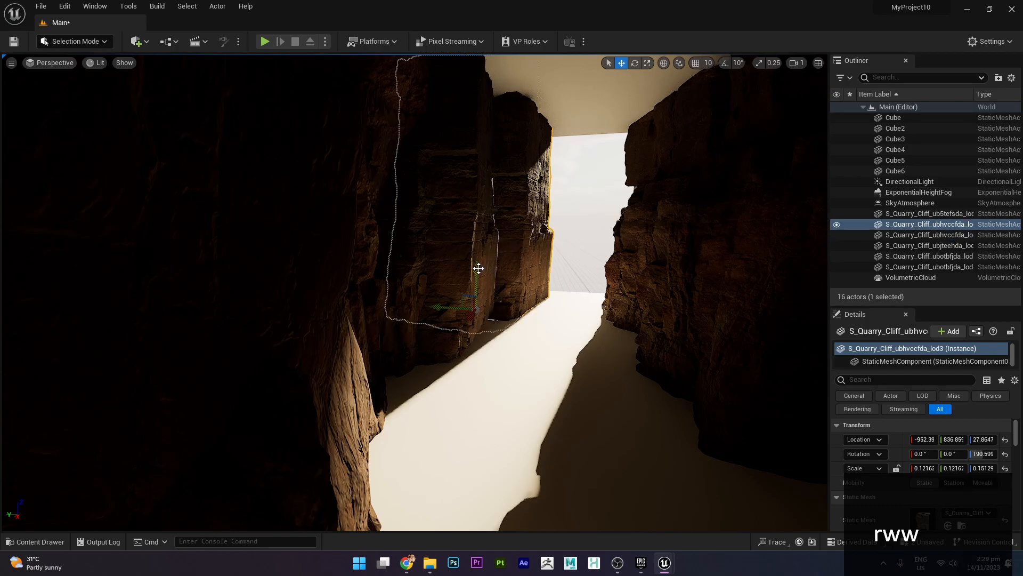
left_click(562, 220)
scroll(568, 207, "down", 5)
scroll(567, 207, "up", 3)
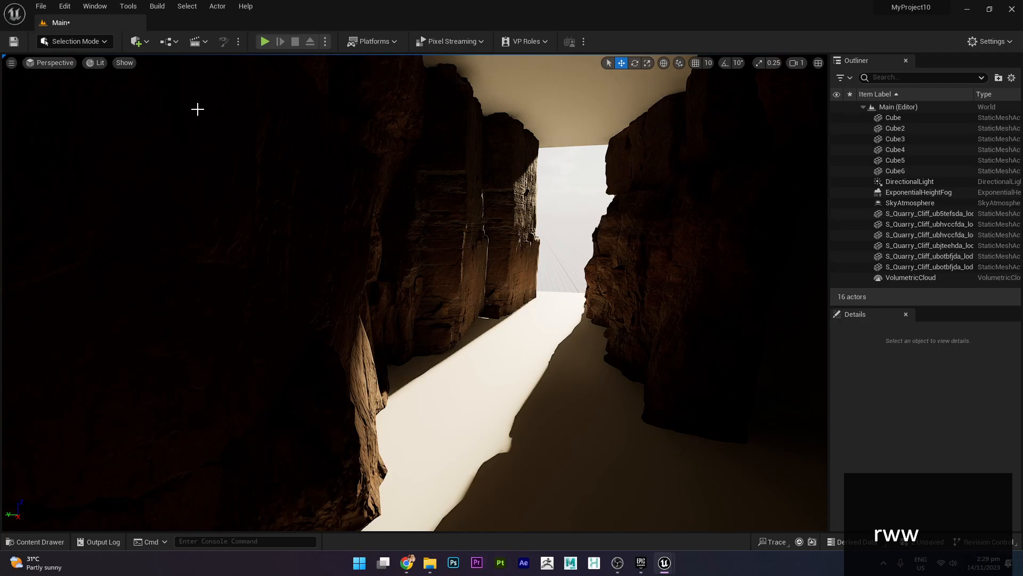
Open the Megascans 3D_Assets folder and launch Quixel Bridge from it to add more content
left_click(509, 296)
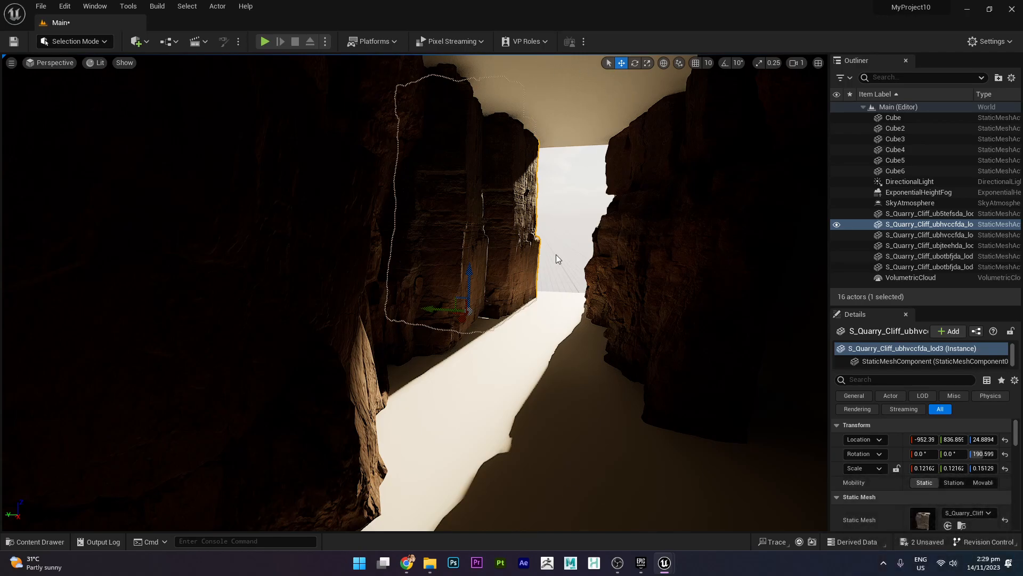
scroll(578, 495, "down", 3)
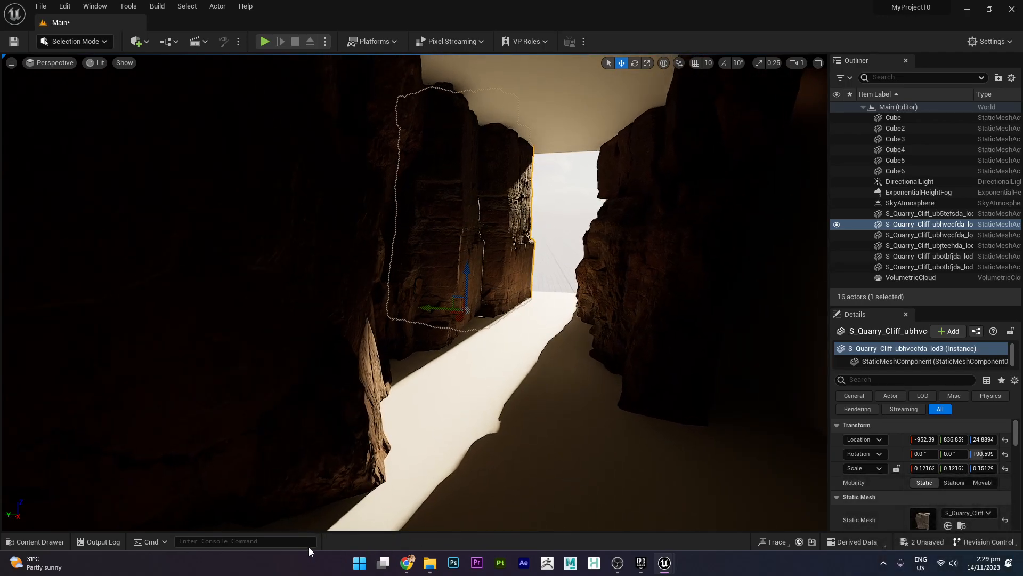
left_click(36, 542)
left_click(53, 481)
left_click(59, 473)
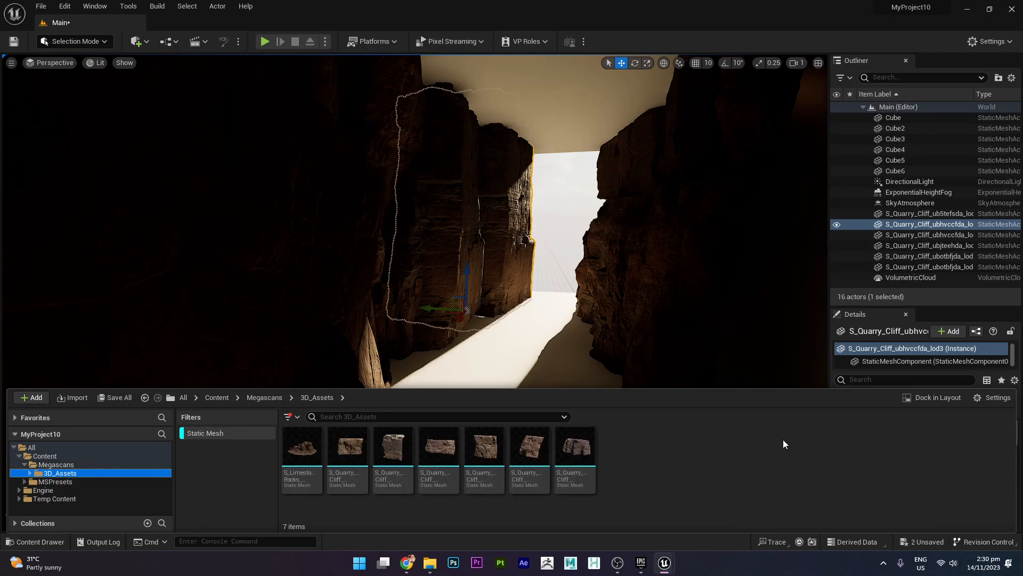
right_click(734, 462)
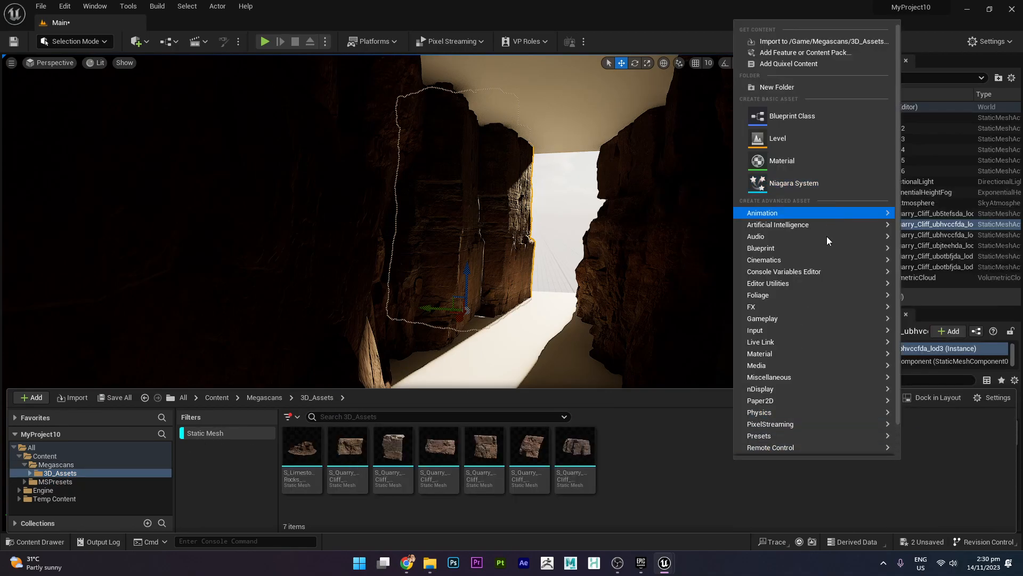
left_click(834, 64)
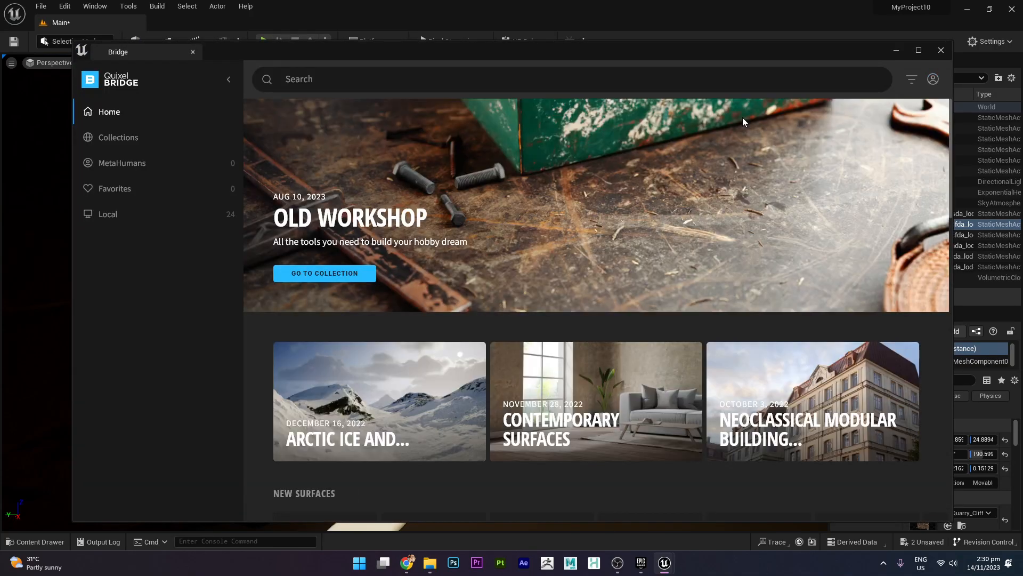
Search Quixel Bridge for Limestone, browse the rock assets and download the Limestone Slab
left_click(417, 82)
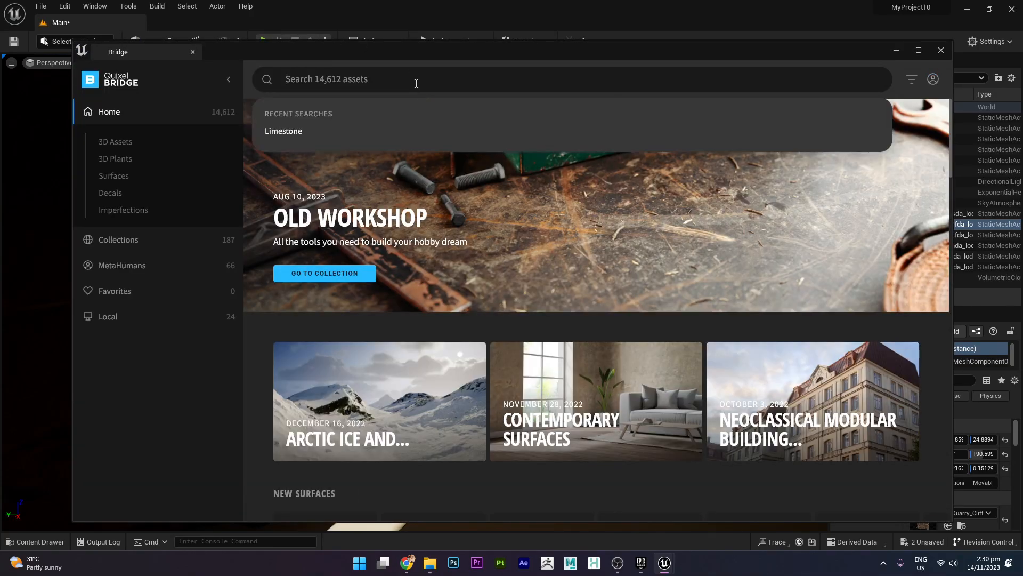
left_click(304, 131)
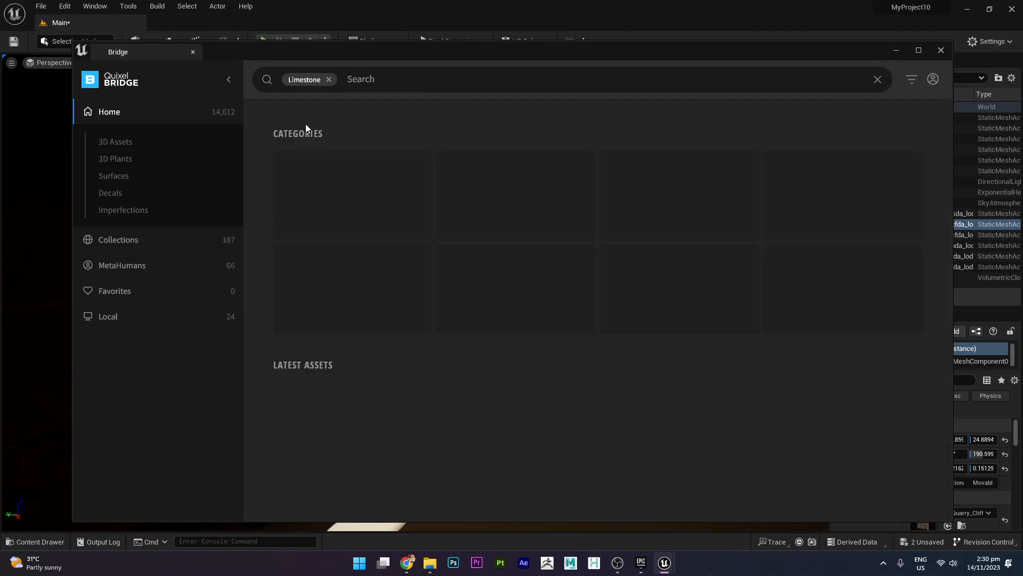
scroll(640, 268, "down", 2)
scroll(634, 268, "down", 7)
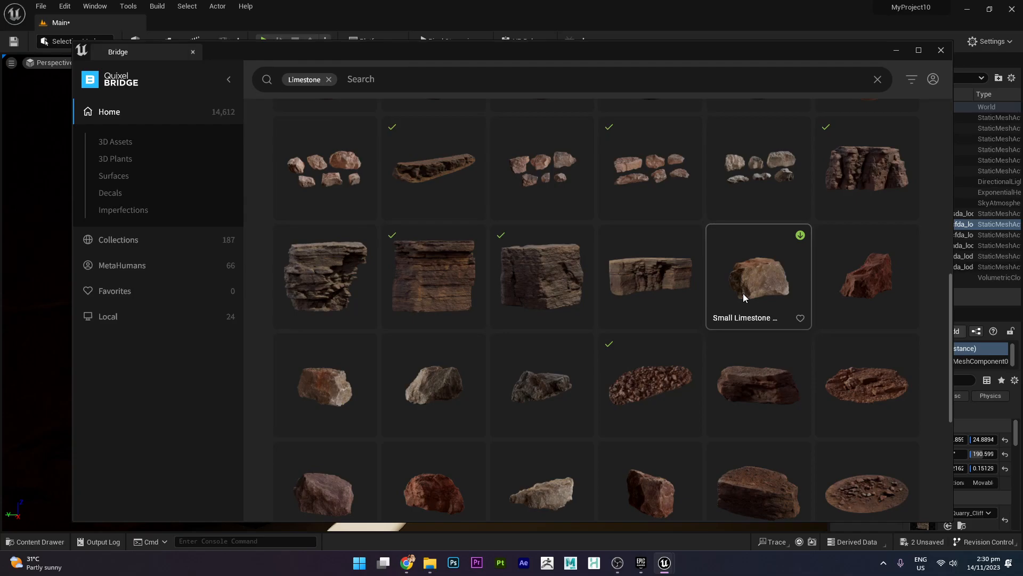
scroll(743, 296, "down", 2)
scroll(743, 294, "up", 2)
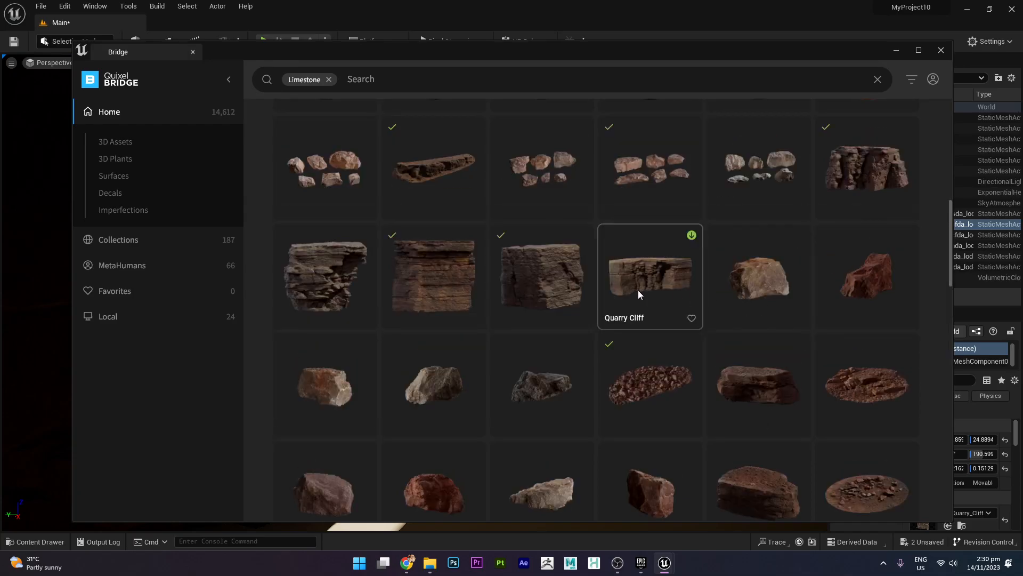
scroll(638, 290, "down", 2)
scroll(638, 290, "down", 2)
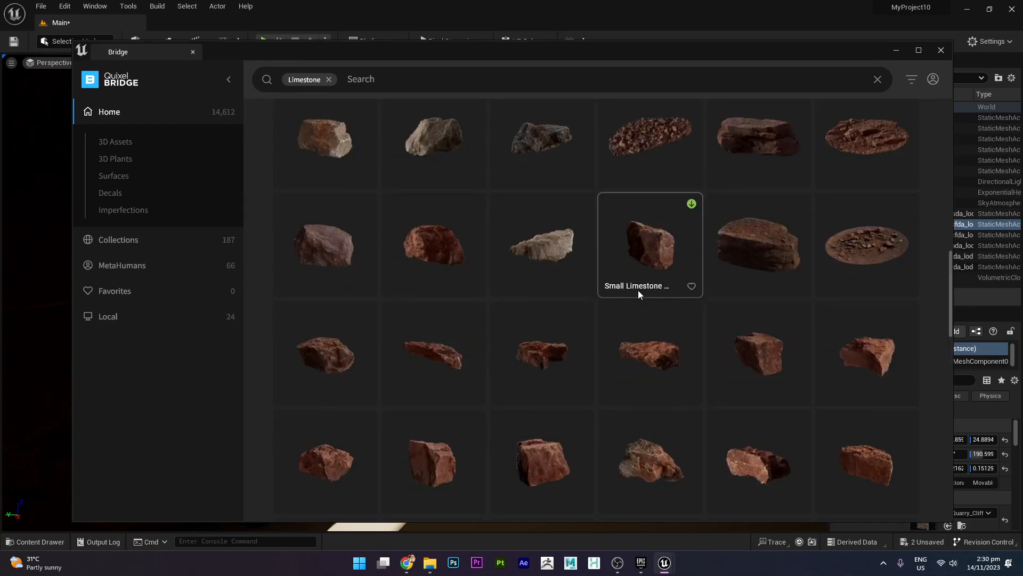
scroll(638, 290, "down", 6)
scroll(638, 289, "down", 5)
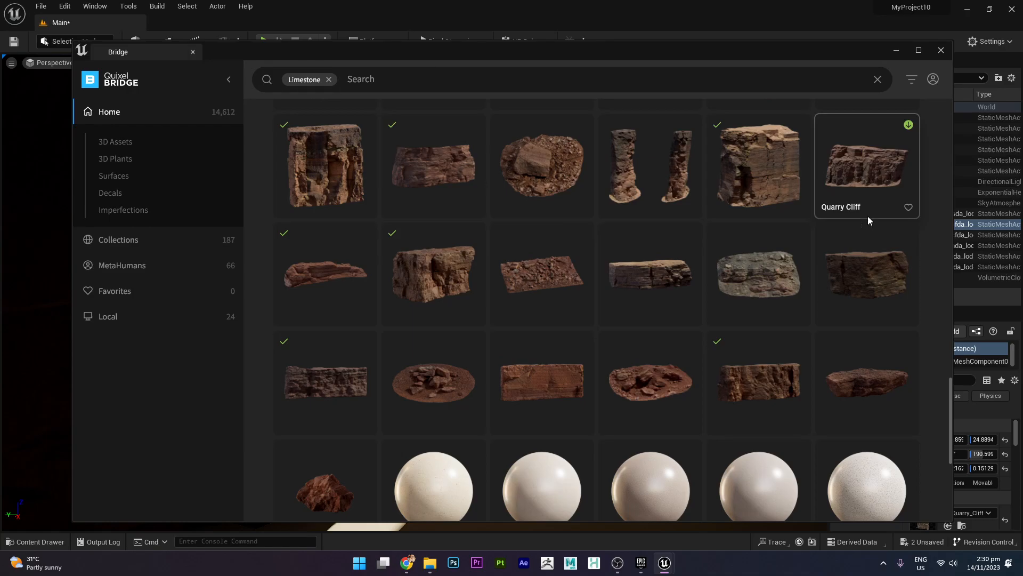
scroll(877, 309, "down", 2)
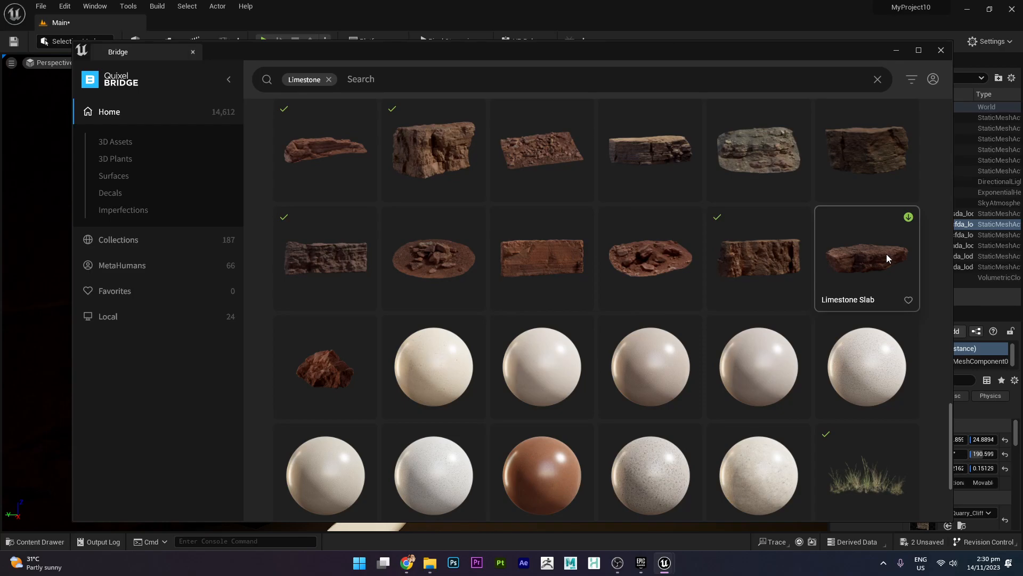
scroll(887, 253, "down", 3)
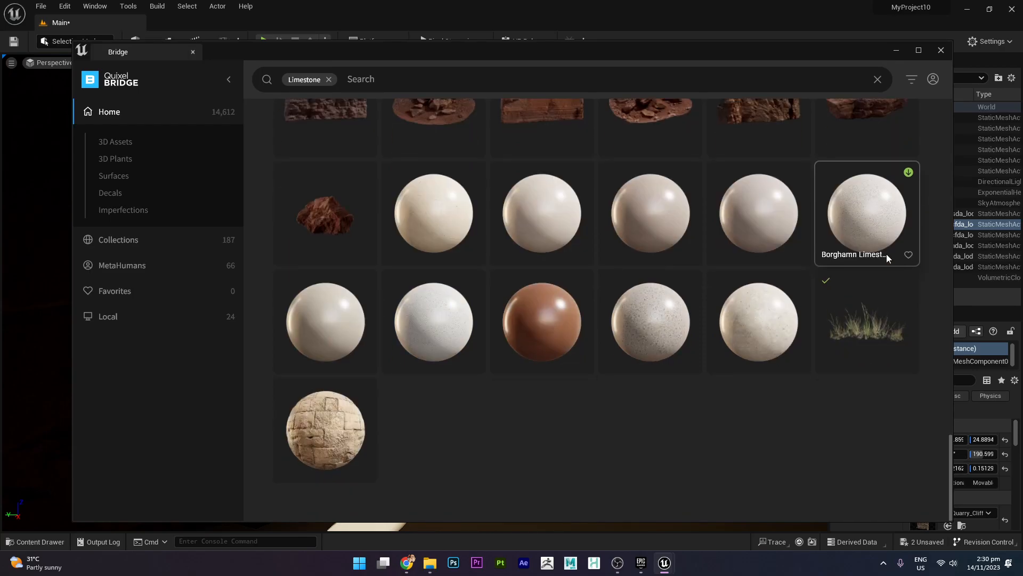
scroll(887, 254, "up", 2)
left_click(908, 188)
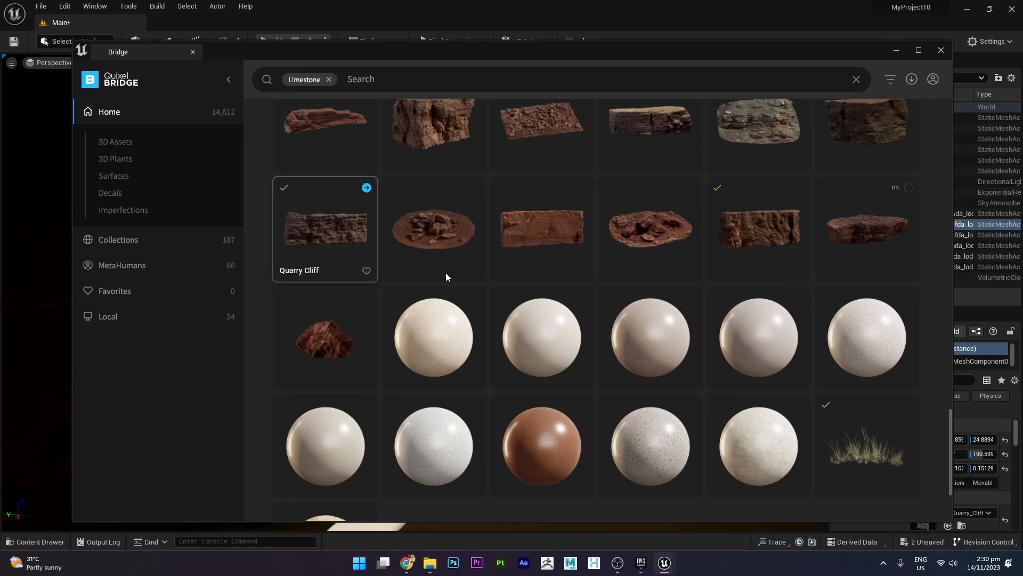
Download the flat rectangular Limestone Rocks asset from the Limestone results
scroll(510, 293, "up", 2)
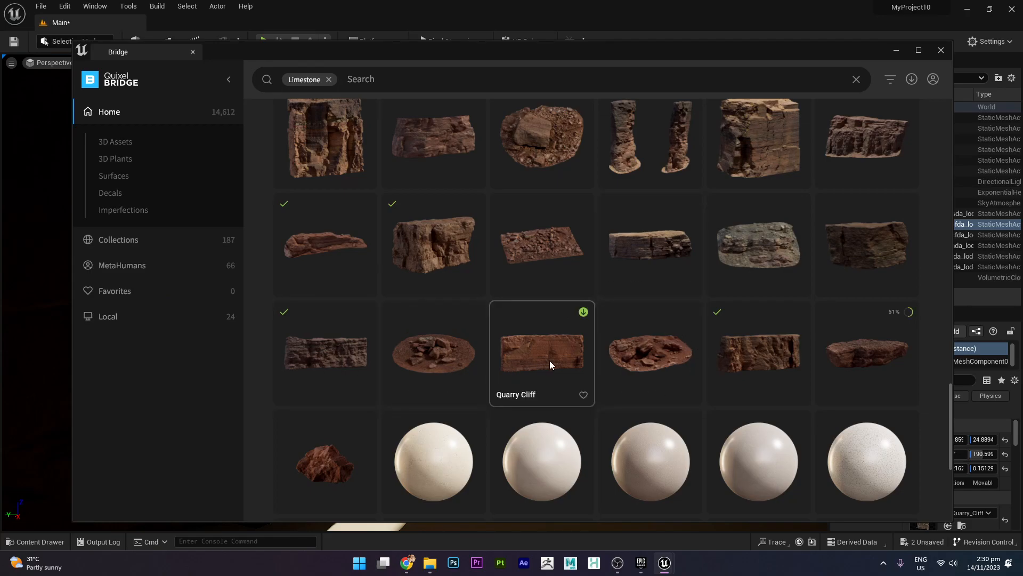
scroll(667, 371, "up", 2)
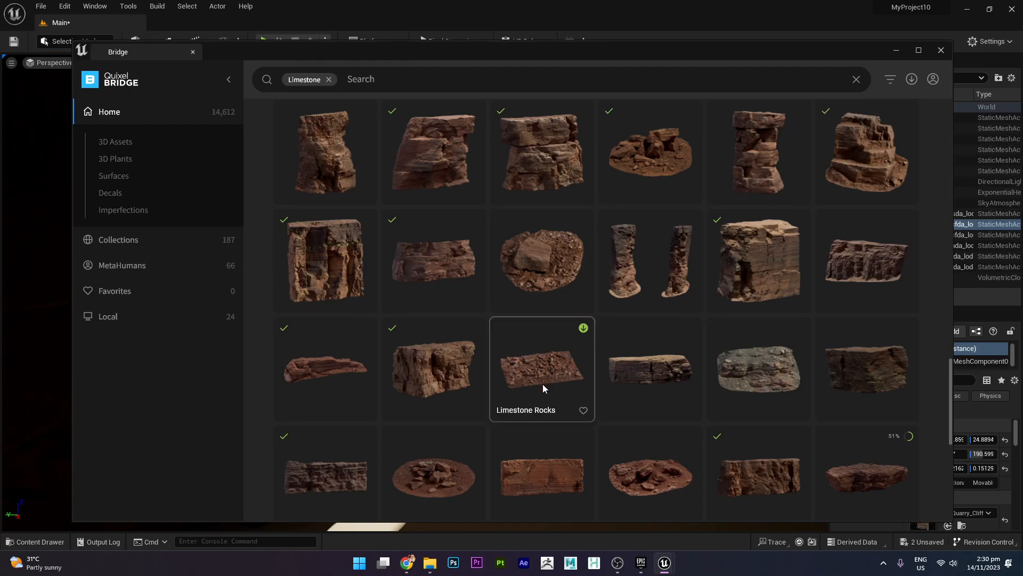
left_click(584, 328)
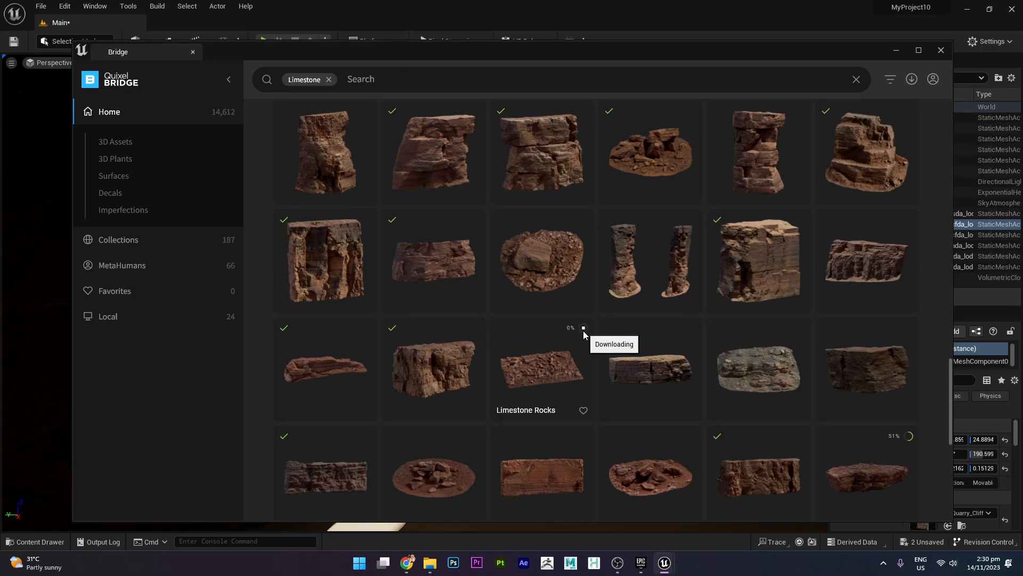
Browse the remaining Limestone results and download the flat, reddish Quarry Cliff between the two round rock-pile assets
scroll(827, 340, "up", 2)
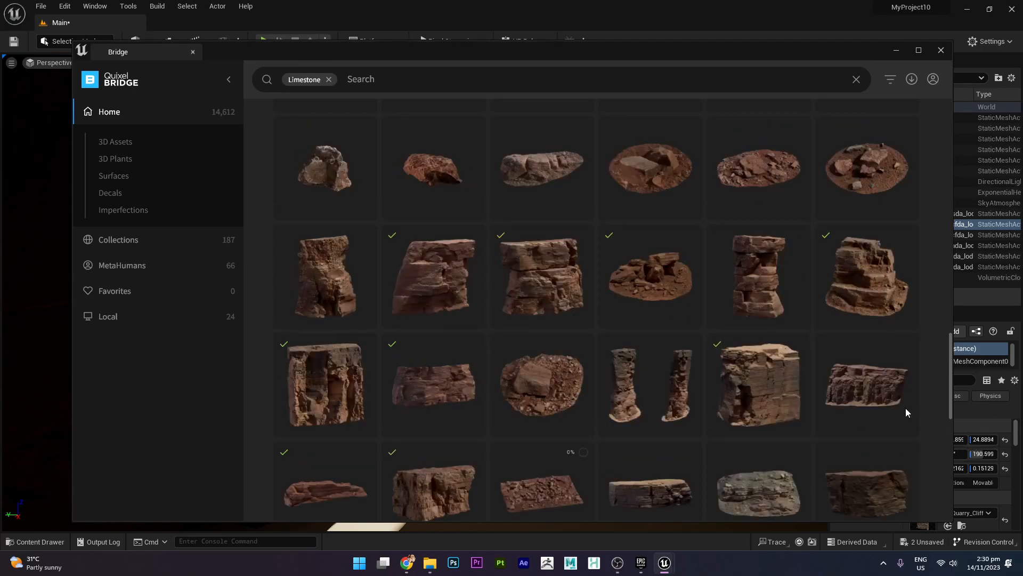
scroll(901, 408, "up", 5)
scroll(901, 407, "up", 2)
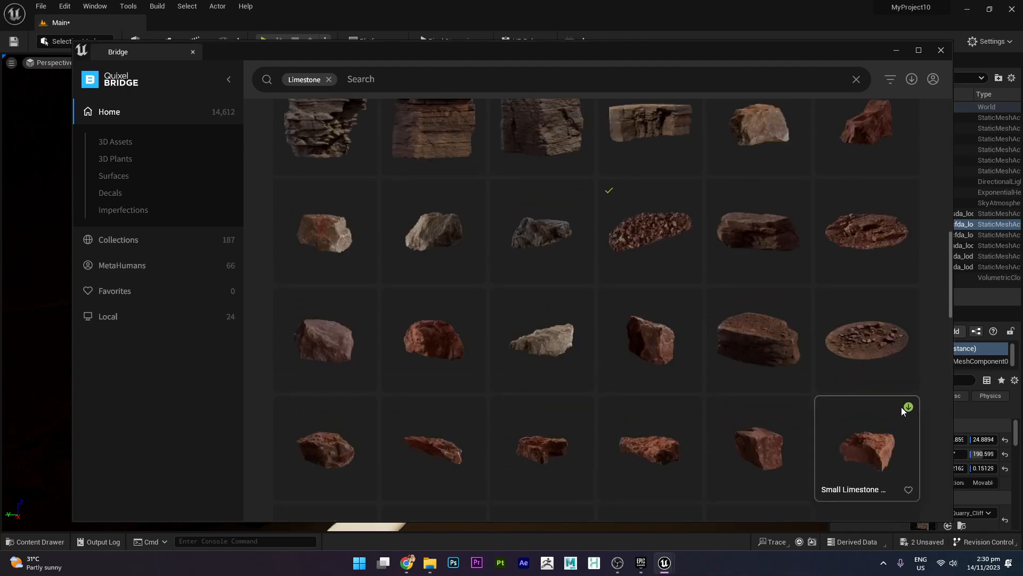
scroll(901, 407, "up", 2)
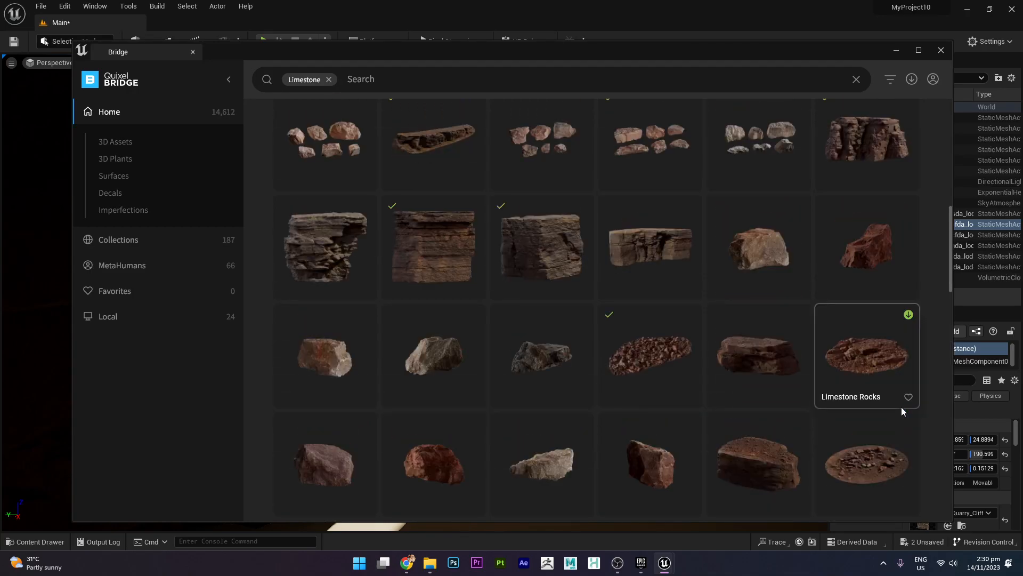
scroll(901, 407, "up", 2)
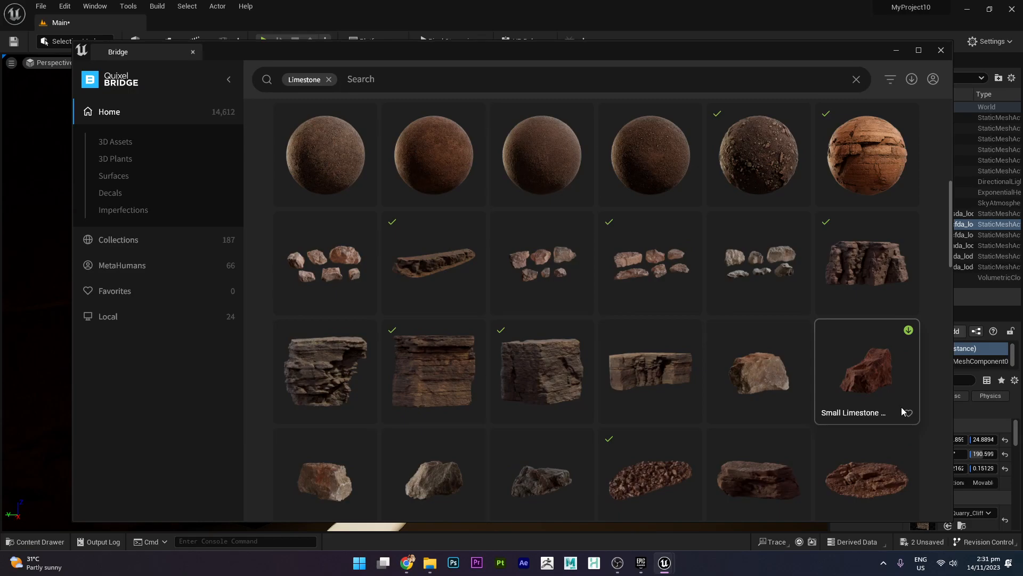
scroll(901, 407, "up", 5)
scroll(900, 407, "down", 12)
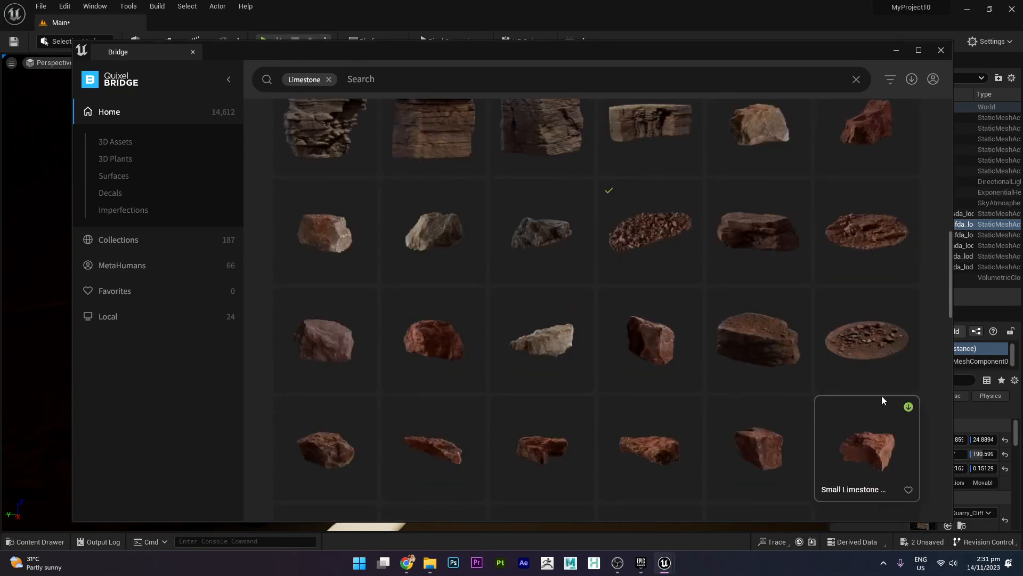
scroll(819, 366, "down", 4)
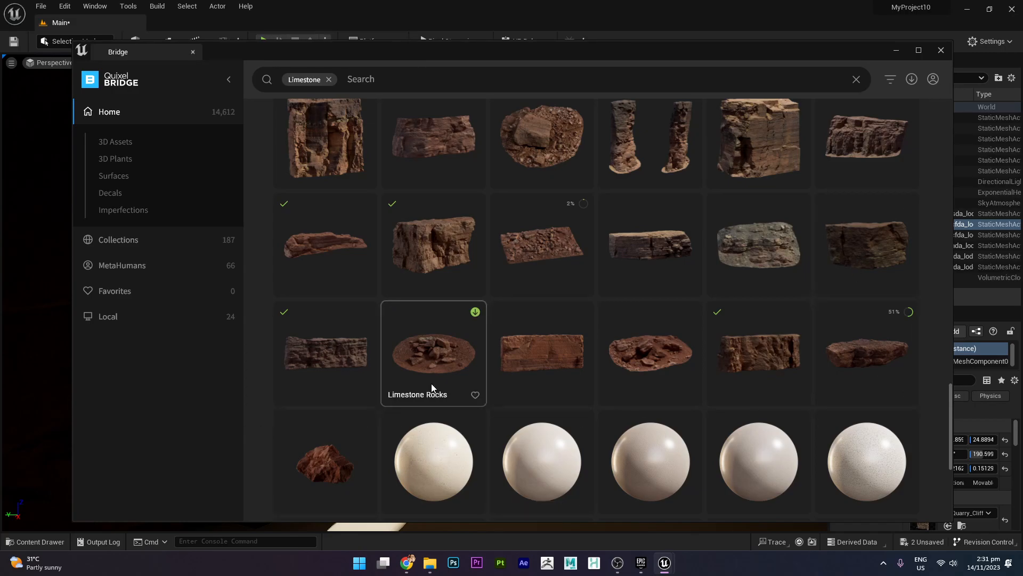
left_click(583, 312)
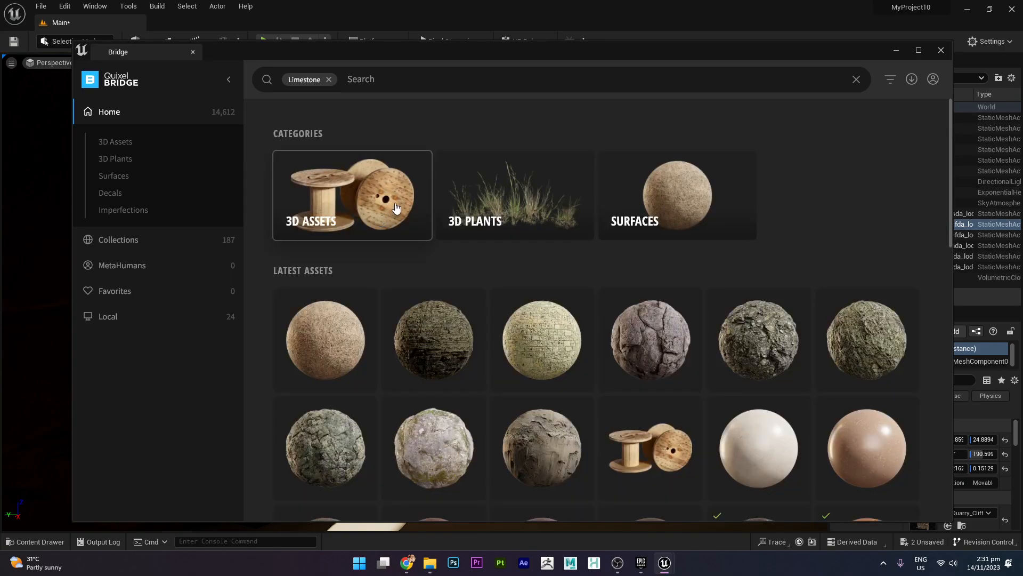
Find the already downloaded Limestone Rubble in the Limestone results and add it to the project
scroll(714, 208, "down", 9)
scroll(709, 237, "down", 10)
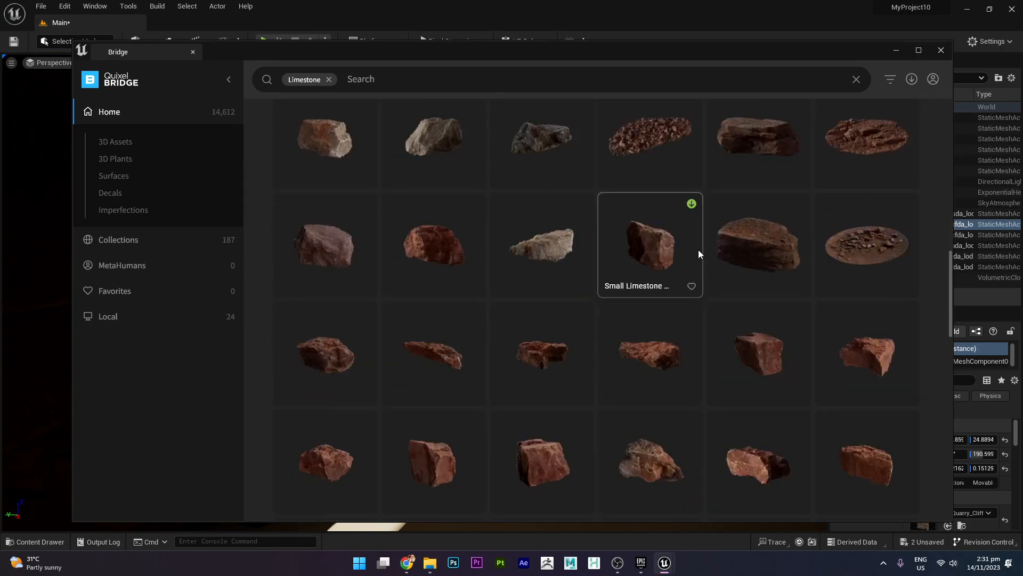
scroll(699, 250, "down", 7)
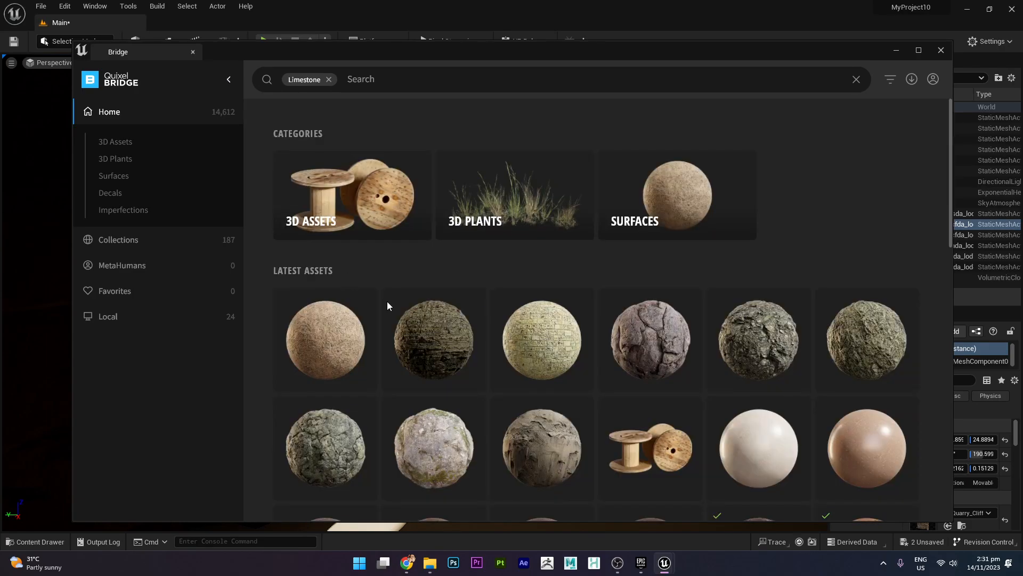
scroll(415, 314, "down", 4)
scroll(425, 327, "down", 2)
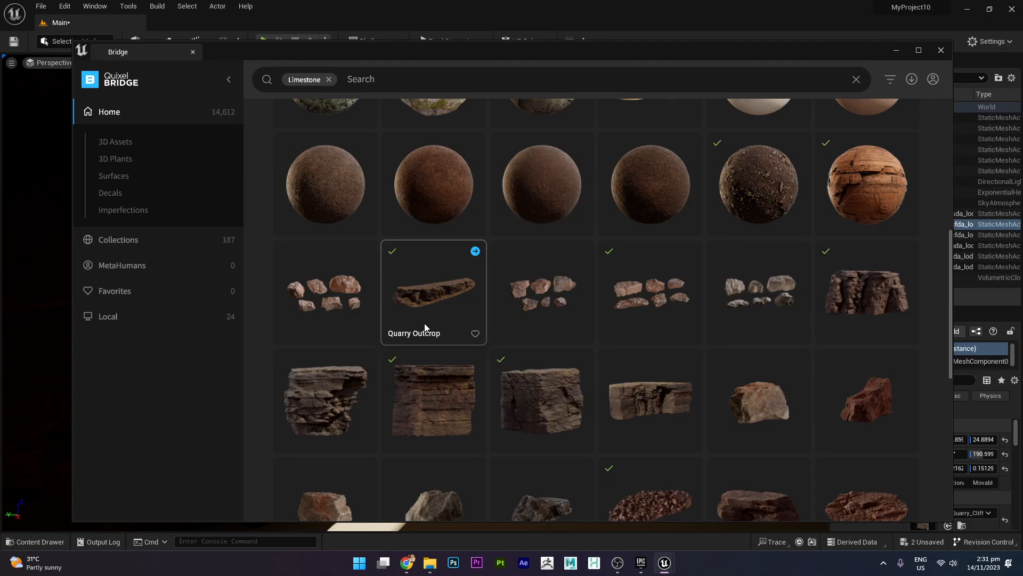
scroll(424, 323, "down", 2)
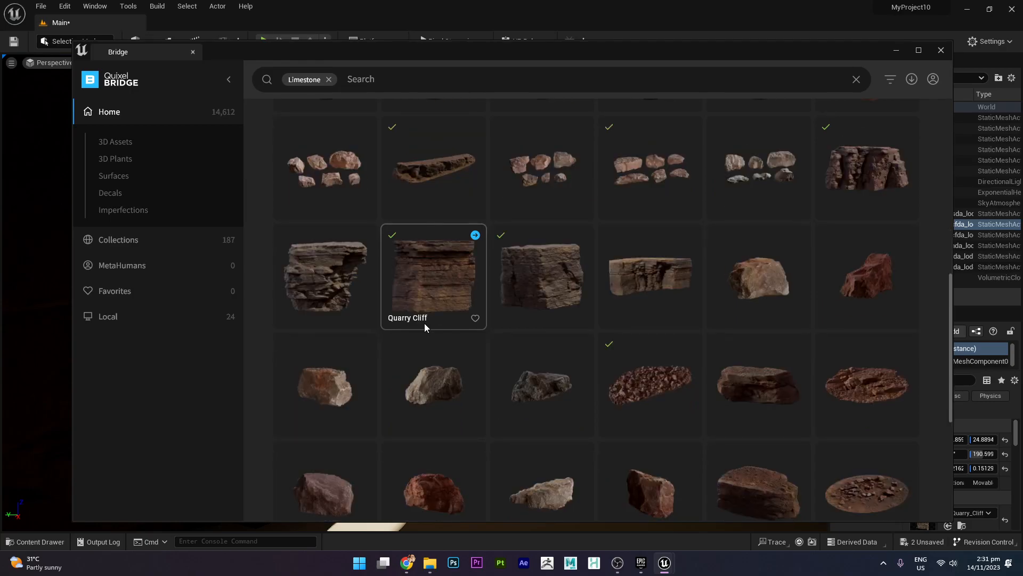
scroll(425, 327, "down", 2)
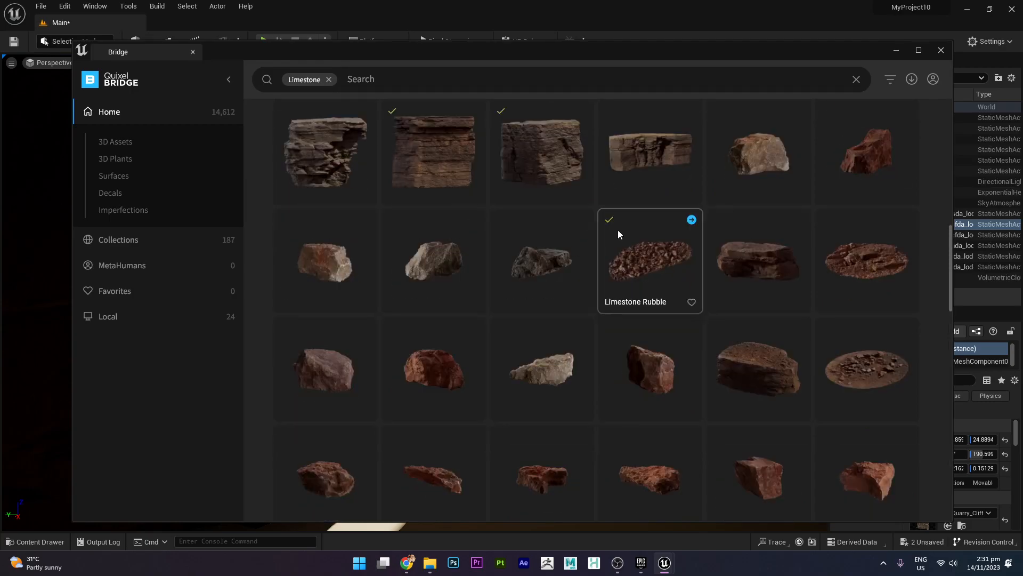
left_click(692, 220)
Add the downloaded wide Quarry Cliff beside the Limestone Slab to the project, and minimize Bridge
scroll(444, 341, "down", 2)
scroll(494, 324, "down", 2)
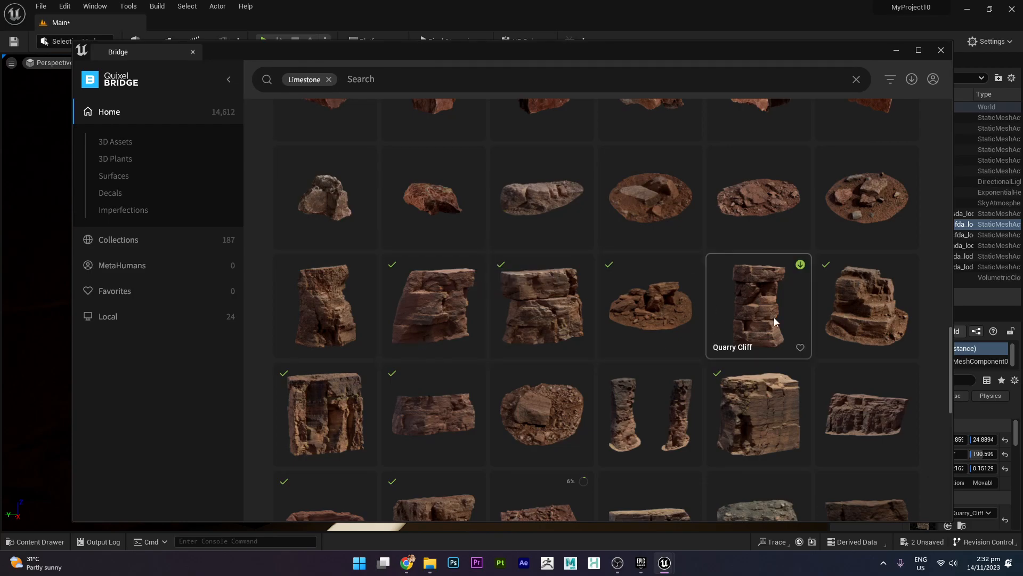
scroll(587, 389, "down", 2)
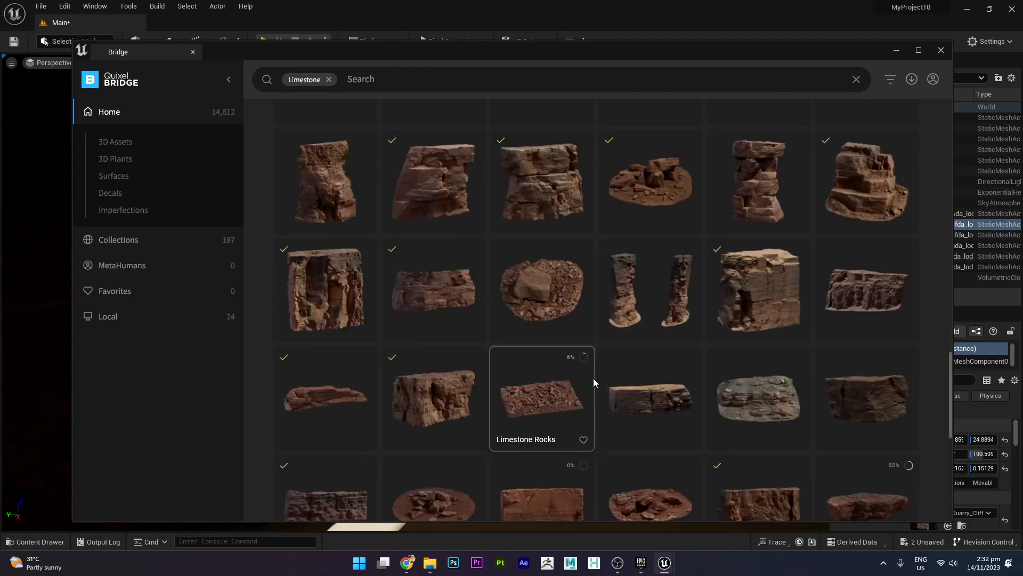
scroll(705, 321, "down", 2)
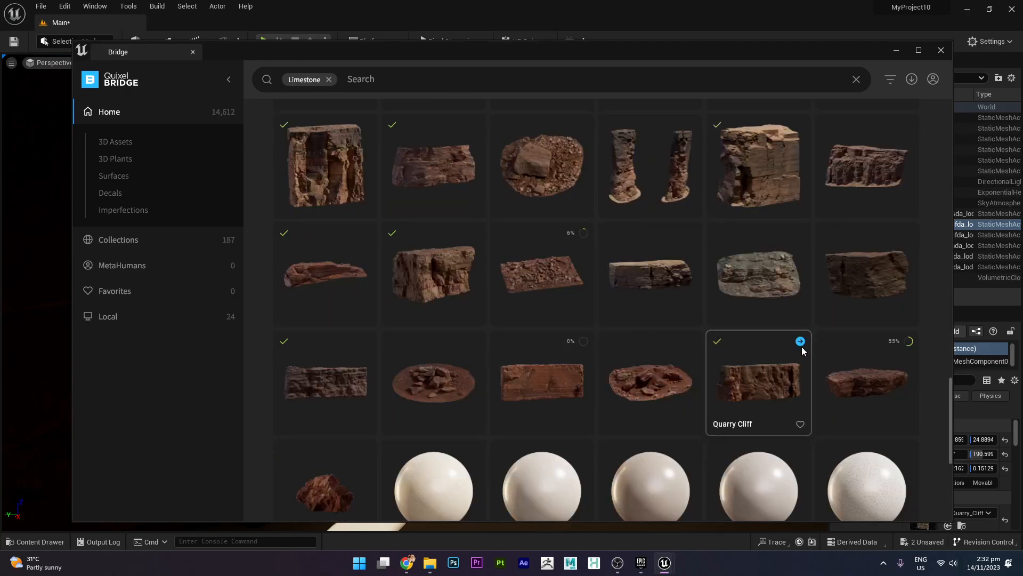
left_click(801, 341)
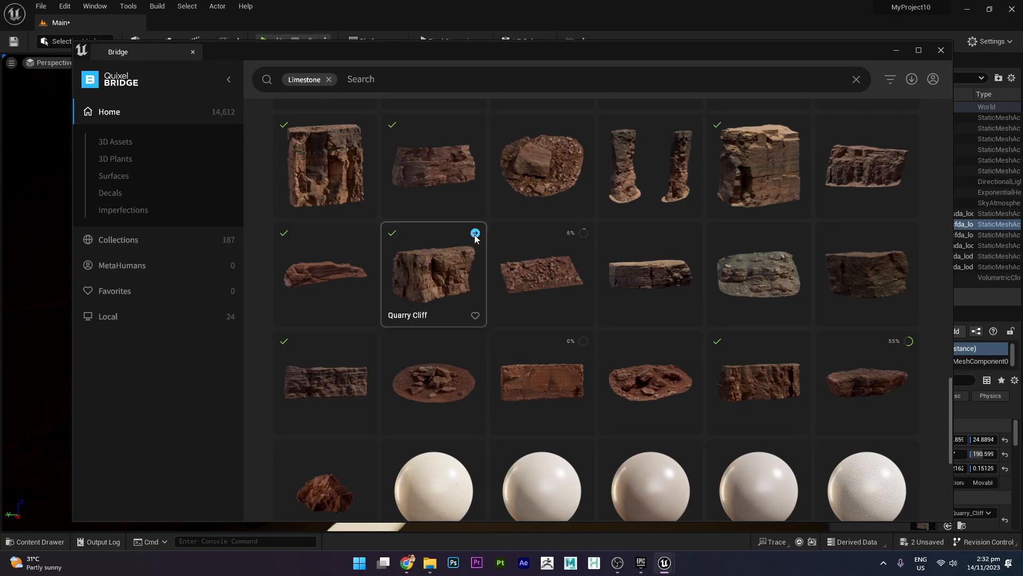
left_click(898, 50)
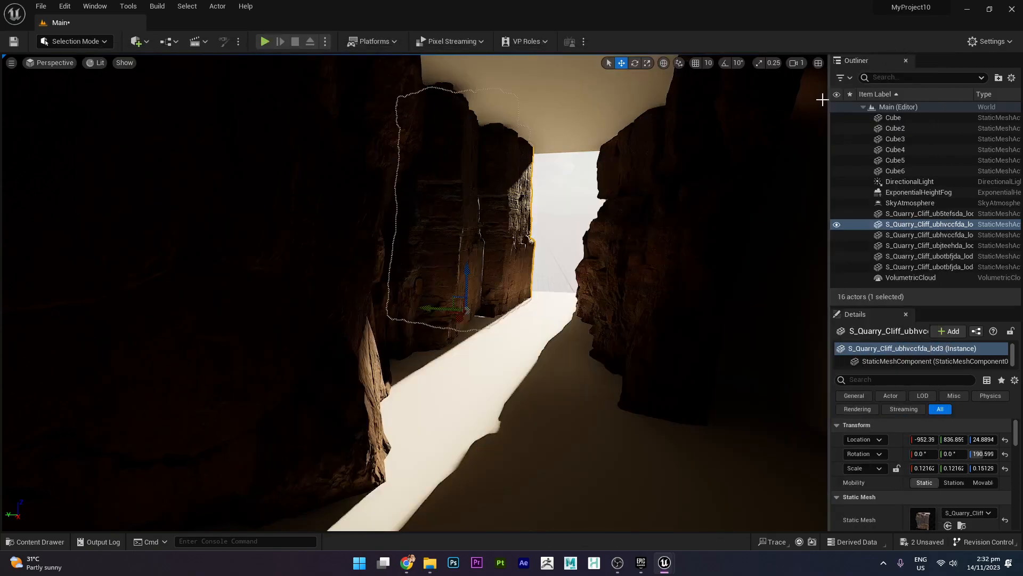
Place another ubjteehda quarry cliff from the 3D_Assets folder in the corridor and move it to X about -972
left_click(33, 541)
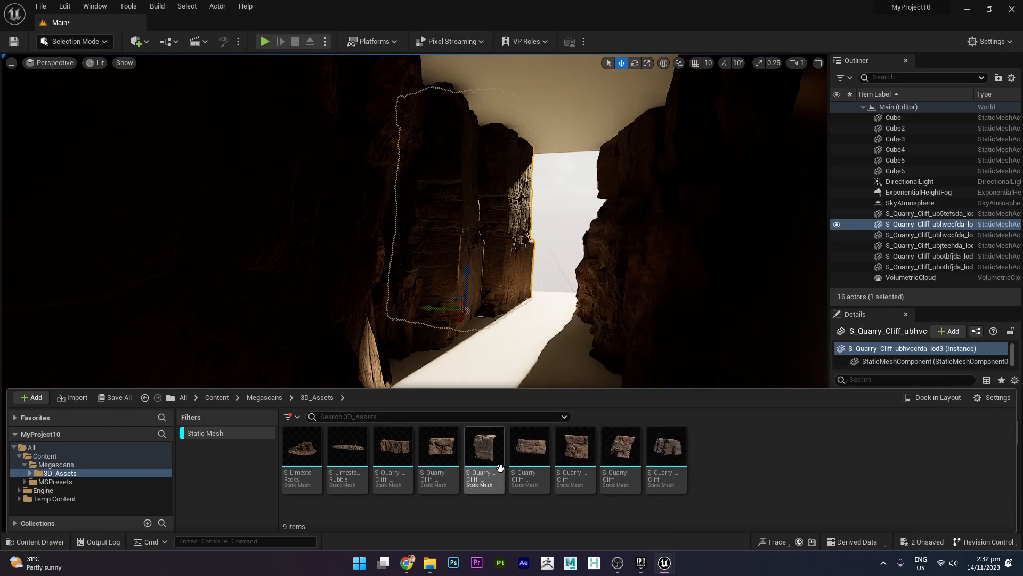
left_click_drag(504, 469, 580, 239)
key("f")
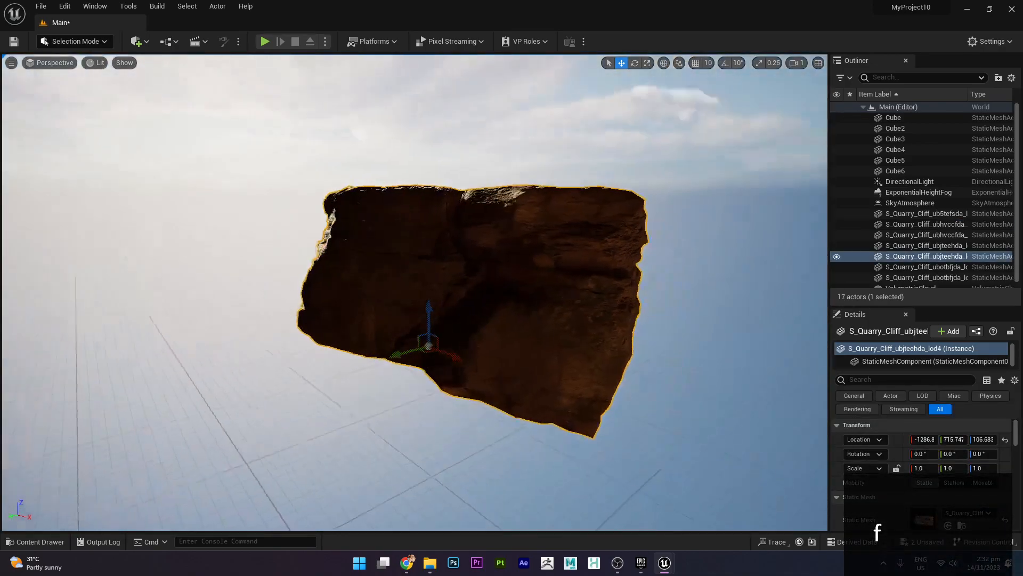
left_click_drag(416, 293, 351, 285, "alt")
scroll(576, 379, "down", 5)
left_click_drag(575, 379, 454, 329, "alt")
key("w")
left_click_drag(376, 317, 171, 303)
key("f")
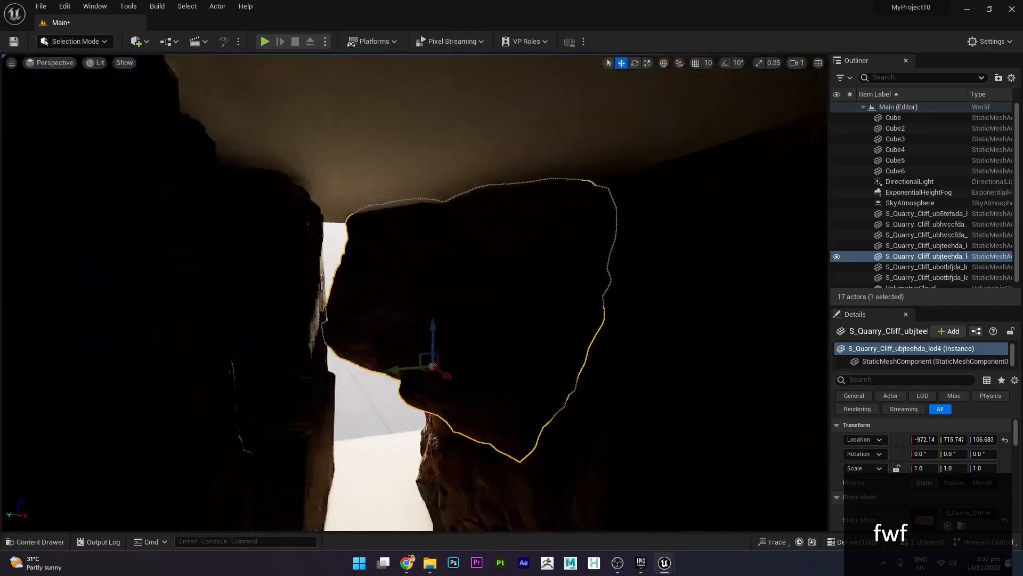
Tip the new ubjteehda cliff about 87° around X and raise it under the corridor ceiling, turning it about -40° around Z
key("e")
left_click_drag(401, 319, 373, 360)
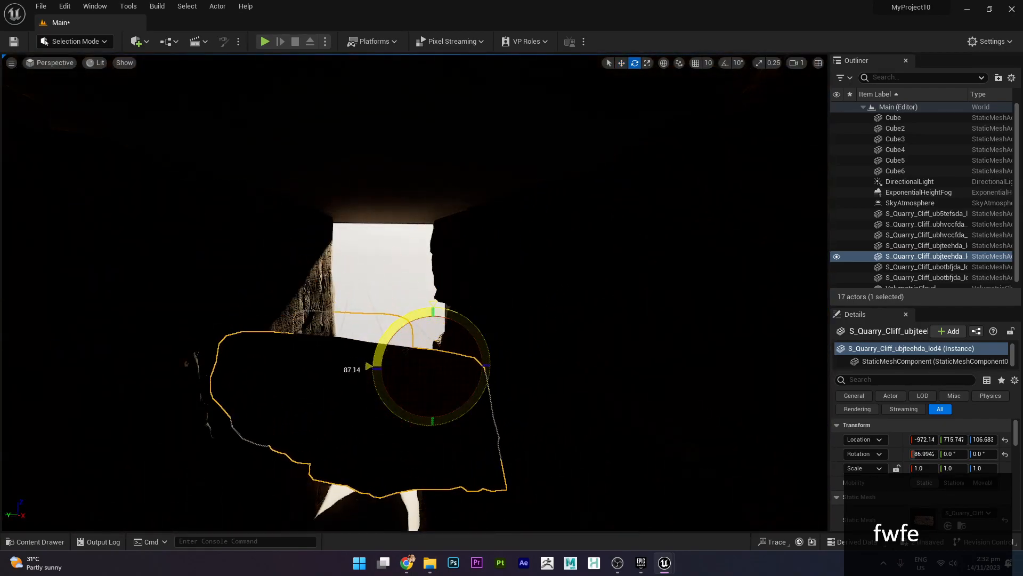
key("w")
left_click_drag(433, 327, 433, 160)
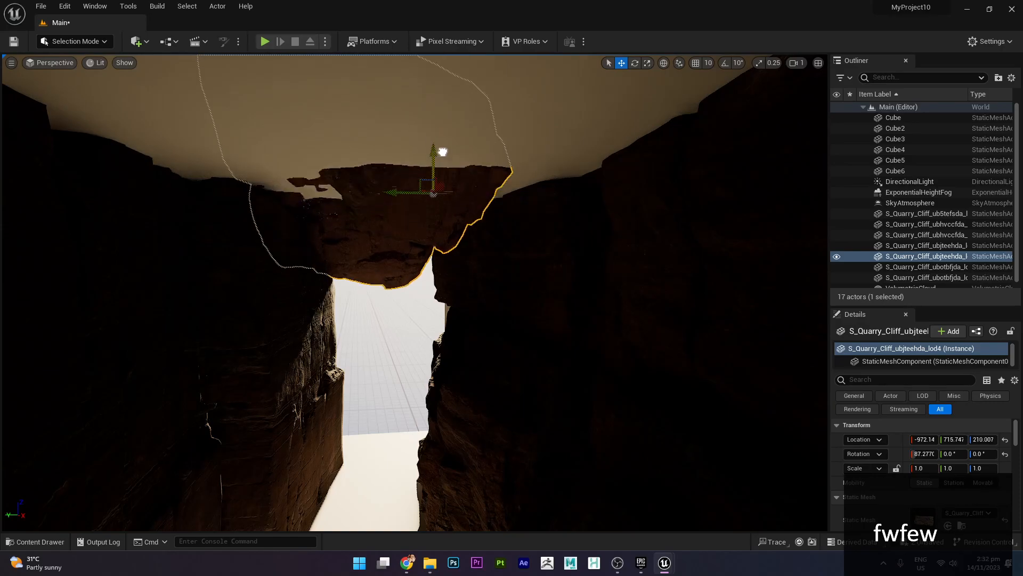
left_click_drag(411, 196, 514, 168)
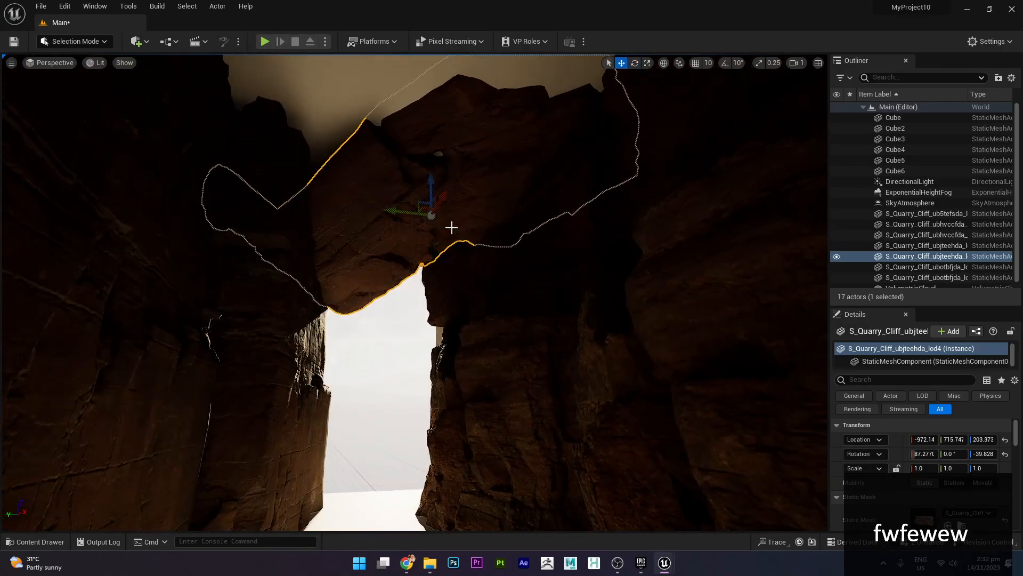
Fine-tune the ceiling cliff to about 85.6°, -6.5° and -33.1° rotation at Z about 201.8, and deselect it
left_click_drag(431, 178, 398, 198)
left_click_drag(400, 260, 396, 255)
left_click_drag(442, 192, 451, 188)
right_click_drag(438, 322, 409, 377)
left_click(411, 374)
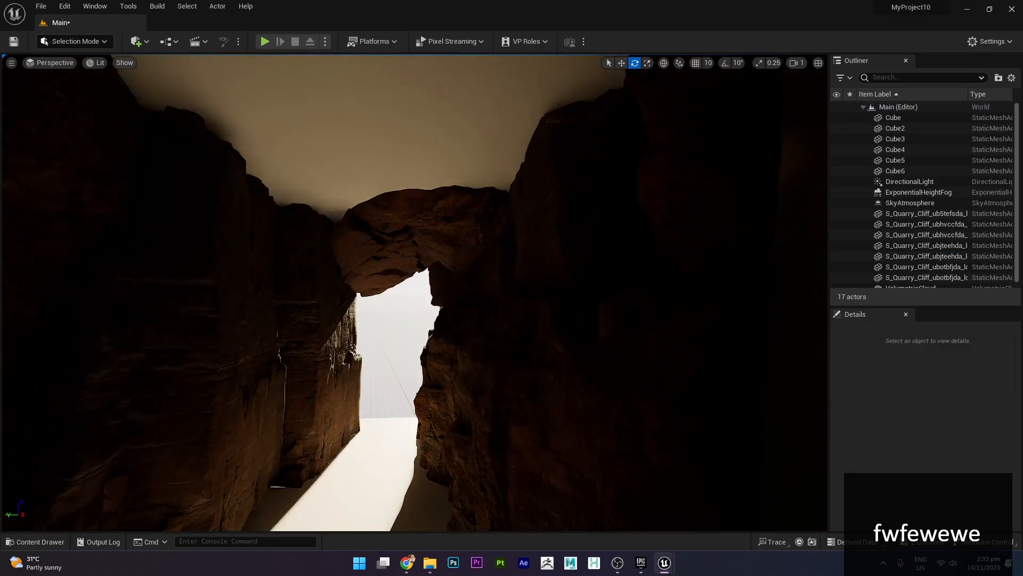
Duplicate the ceiling cliff along the corridor to X about -859.8
left_click(414, 249)
key("w")
left_click_drag(413, 251, 212, 296, "alt")
left_click_drag(212, 295, 288, 320, "alt")
key("r")
key("e")
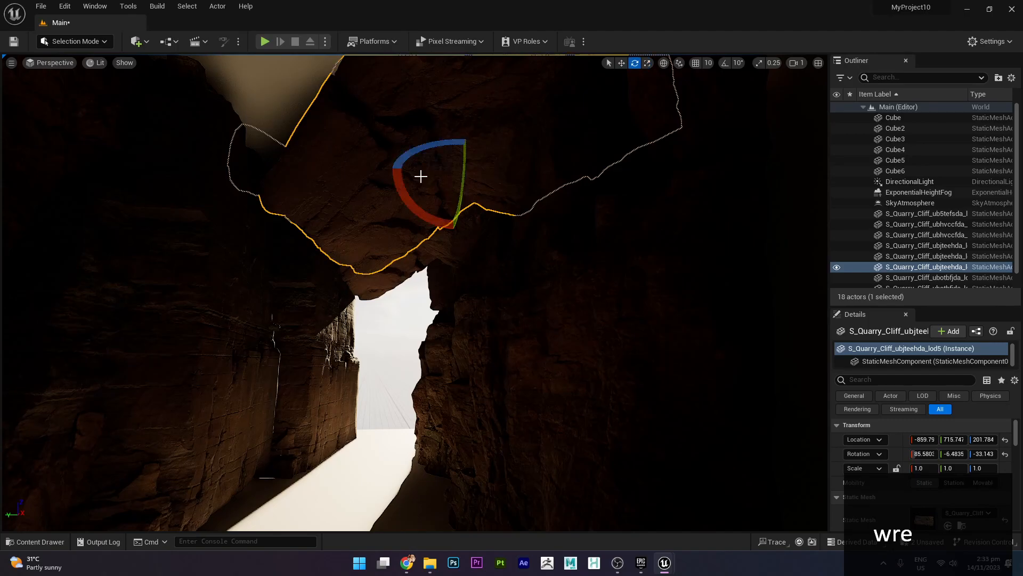
Rotate the duplicated ceiling cliff to about -75.2° around Z, set its Z scale to about 1.24 and raise it to Z about 203.7
left_click_drag(437, 146, 483, 144)
left_click_drag(406, 196, 418, 211, "alt")
key("ctrl+z")
left_click_drag(459, 244, 406, 327, "alt")
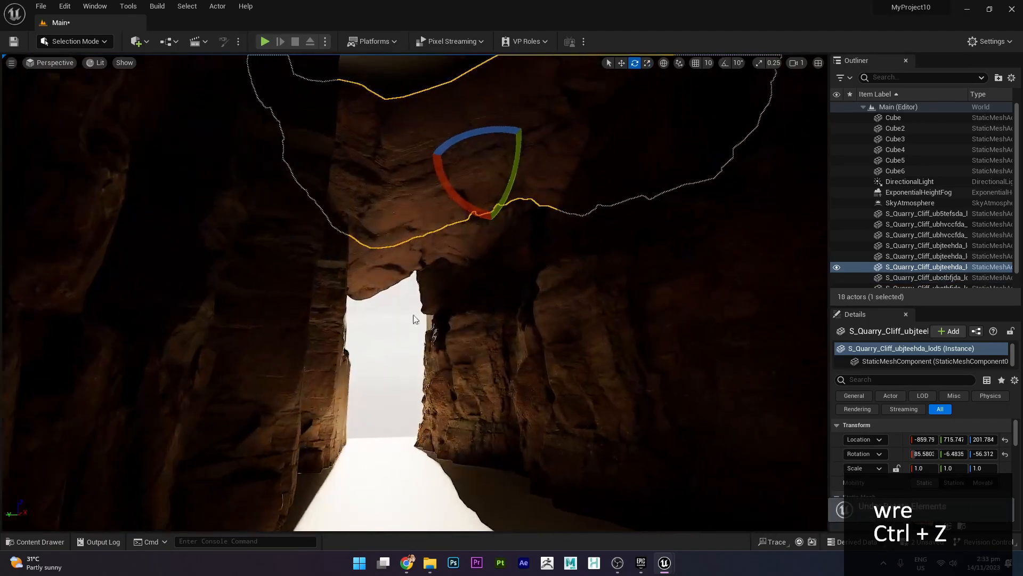
key("w")
left_click_drag(485, 141, 453, 139)
left_click_drag(441, 235, 507, 237, "alt")
left_click_drag(352, 354, 372, 351, "alt")
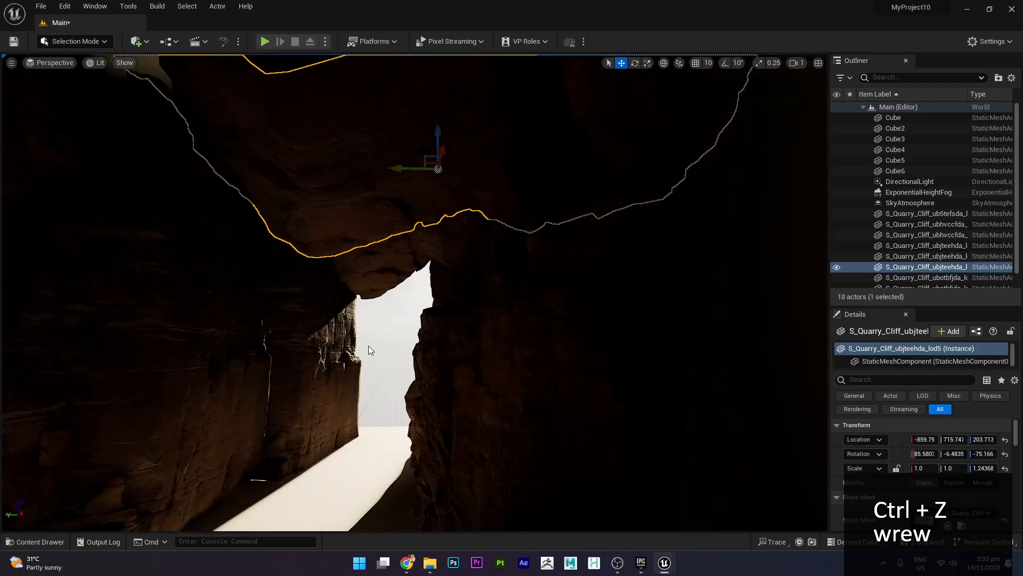
Nudge the duplicated cliff into place so it covers the ceiling between the walls, and deselect it
mouse_move(435, 134)
left_mouse_down()
mouse_move(434, 98)
mouse_move(429, 126)
left_mouse_up()
left_click_drag(401, 160, 412, 138)
left_click(377, 320)
mouse_move(367, 346)
left_mouse_down("alt")
mouse_move(403, 347)
mouse_move(369, 349)
mouse_move(374, 358)
left_mouse_up("alt")
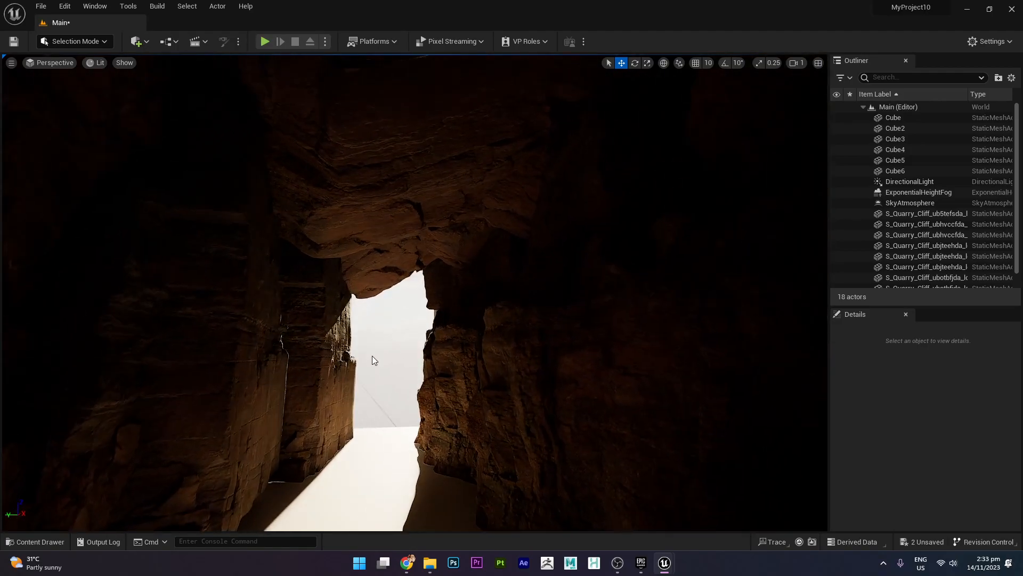
Browse the Limestone assets in Quixel Bridge for a rock piece and return to the corridor view
left_click(38, 542)
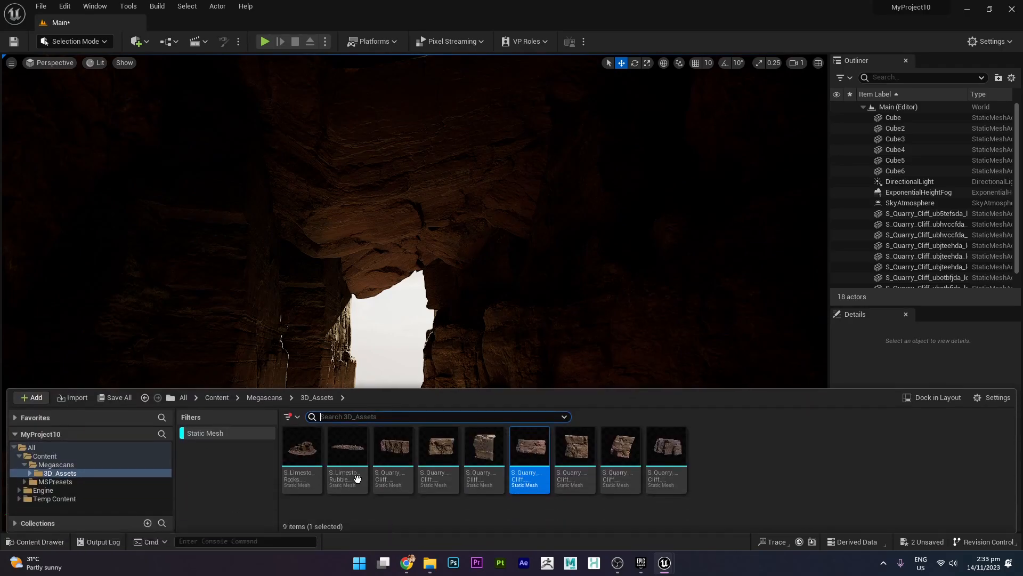
right_click(606, 510)
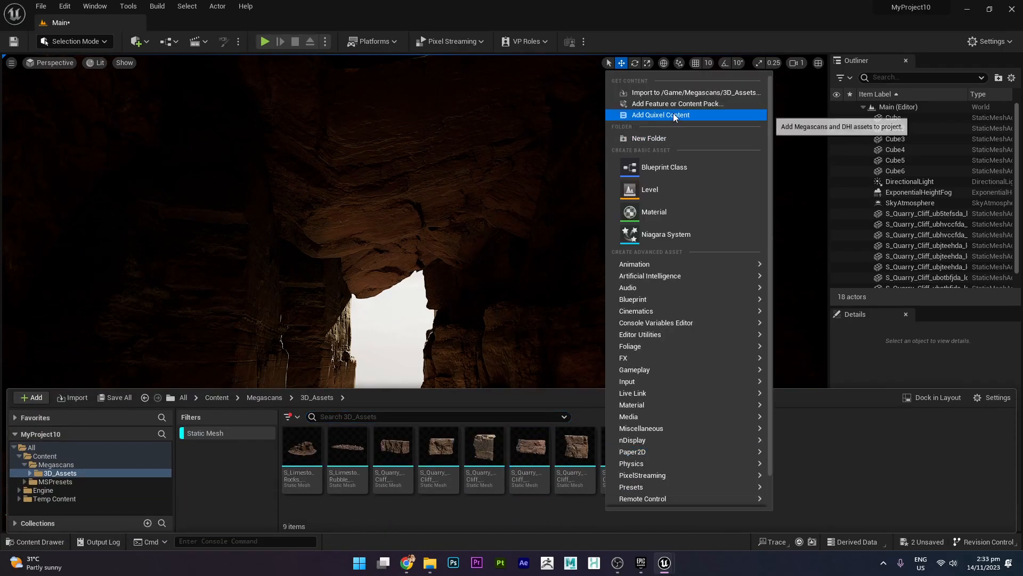
left_click(673, 113)
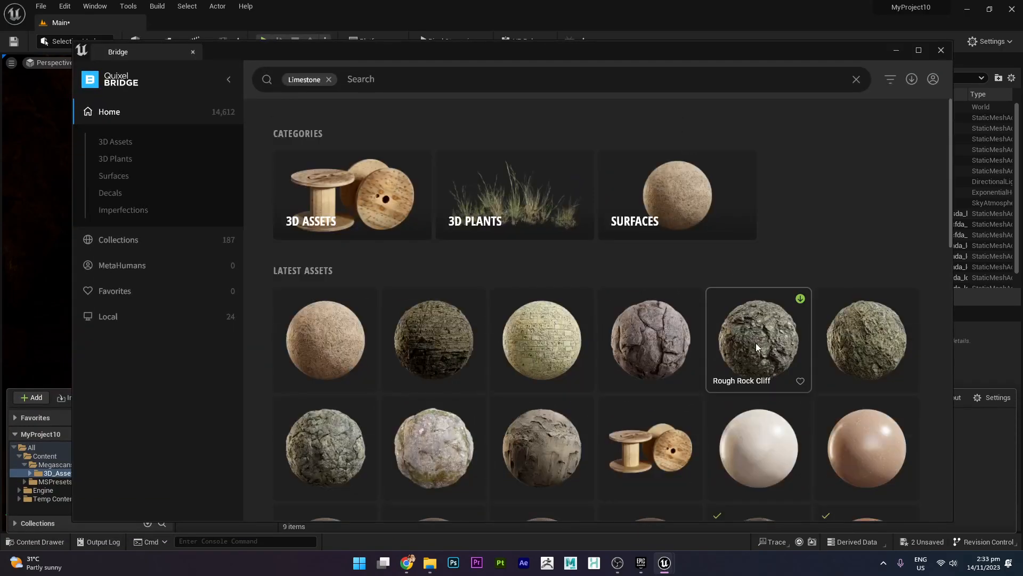
scroll(756, 343, "down", 10)
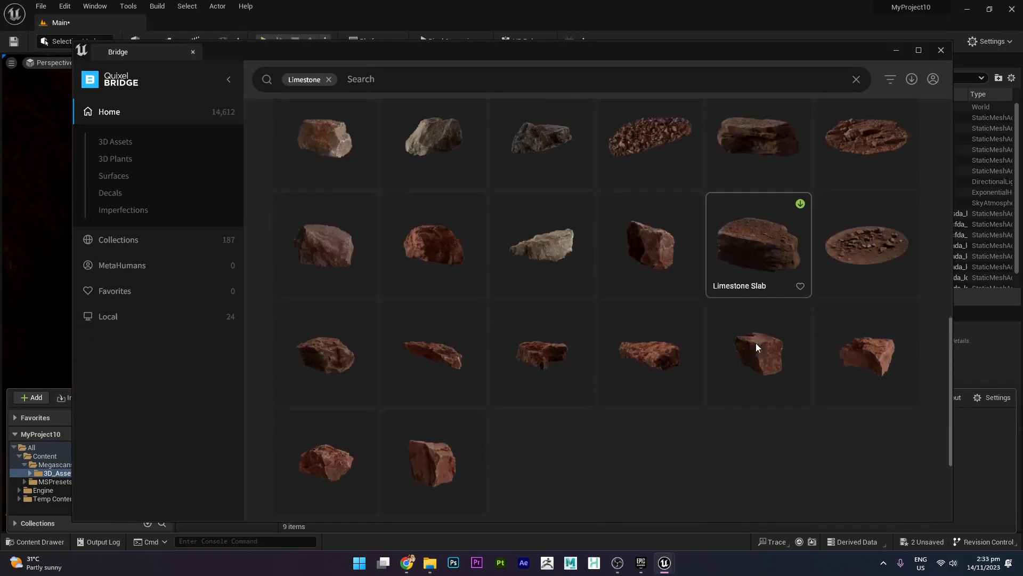
scroll(756, 343, "down", 6)
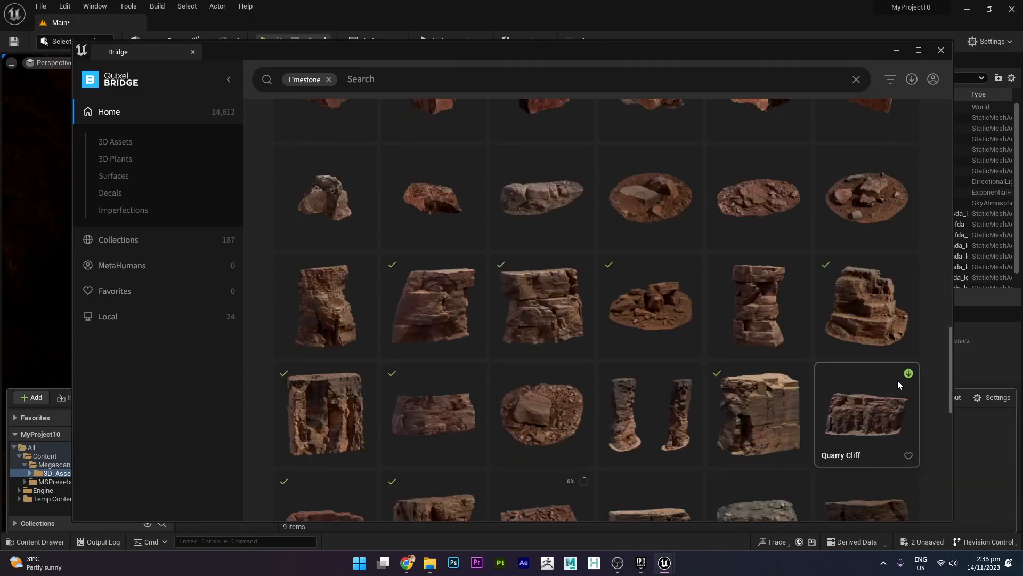
scroll(901, 382, "down", 2)
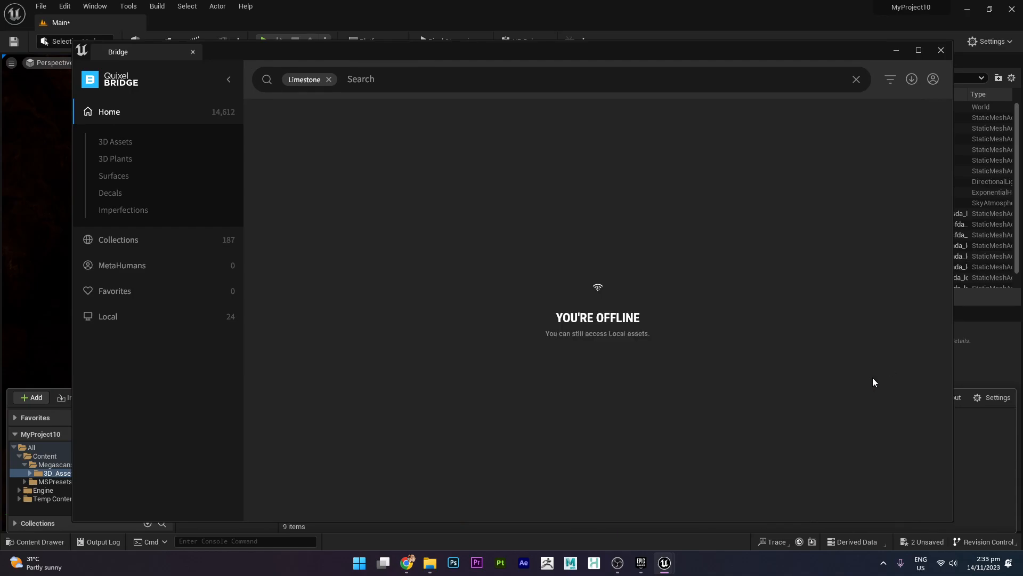
left_click(897, 50)
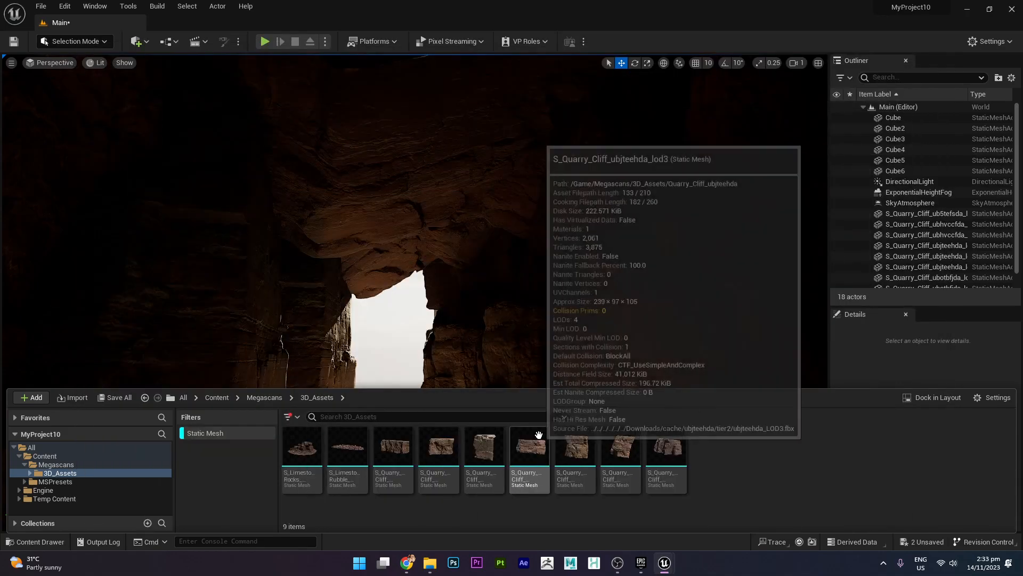
left_click(402, 338)
mouse_move(402, 338)
right_mouse_down()
mouse_move(401, 320)
mouse_move(397, 351)
right_mouse_up()
right_click_drag(238, 436, 238, 437)
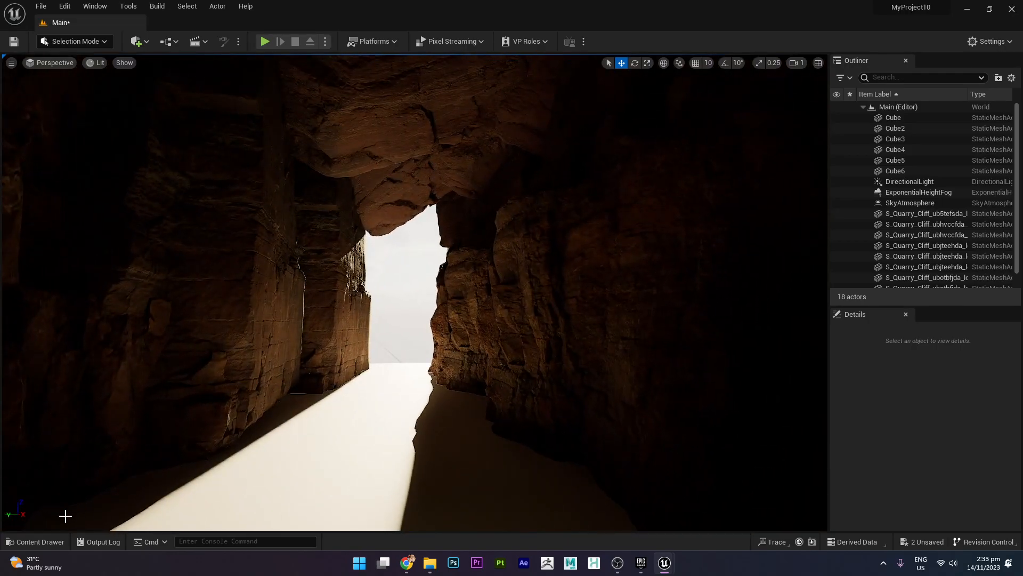
Add the S_Quarry_Cliff_ub3sahcda mesh to the level and rotate it to about -79.2° around X
left_click(46, 542)
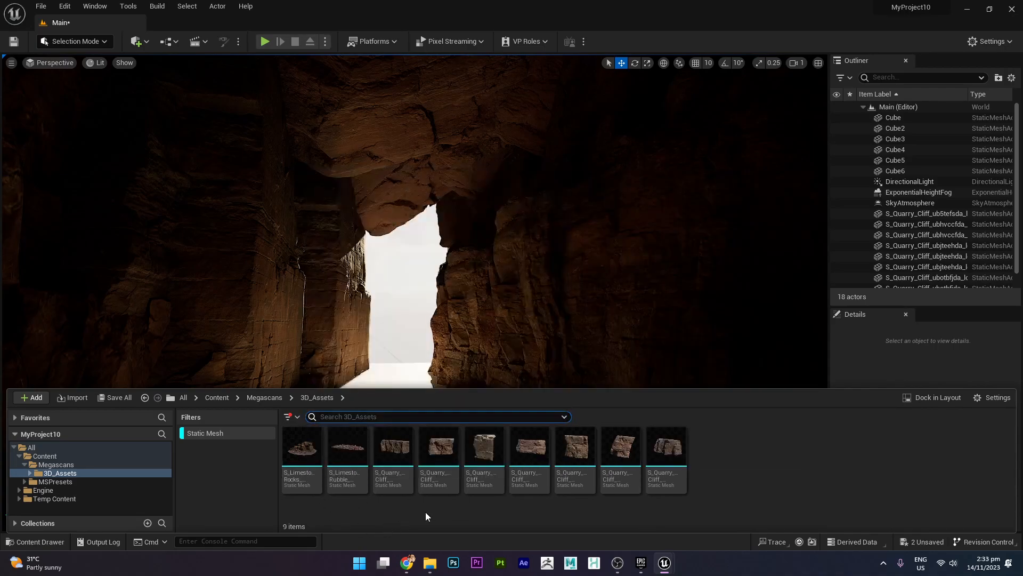
left_click(394, 453)
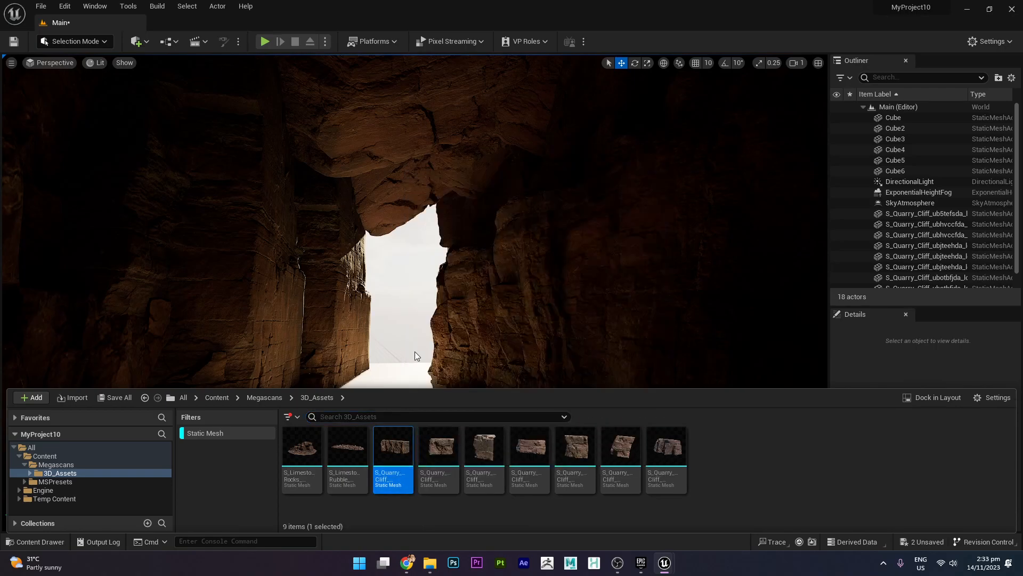
left_click_drag(394, 453, 388, 354)
scroll(388, 354, "down", 3)
left_click_drag(391, 314, 393, 342)
scroll(527, 356, "down", 4)
left_click_drag(526, 356, 298, 400, "alt")
scroll(585, 367, "down", 3)
left_click_drag(584, 366, 519, 383, "alt")
key("e")
left_click_drag(382, 434, 355, 488)
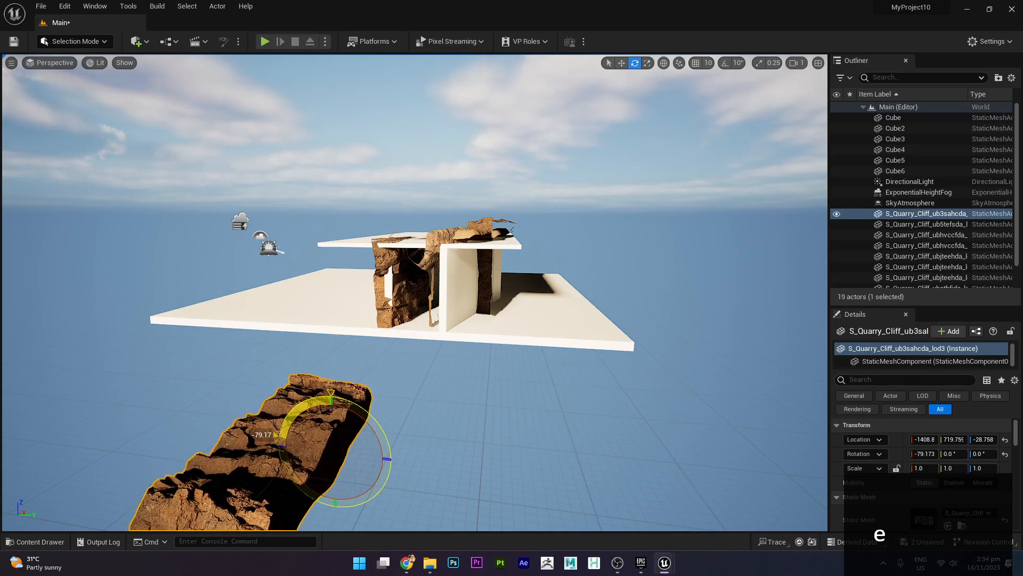
Scale the new cliff to about 1.10, 0.56 and 1.10 and place it on the corridor floor at about -846, 833, 15.8
key("w")
left_click_drag(314, 440, 484, 358)
key("w")
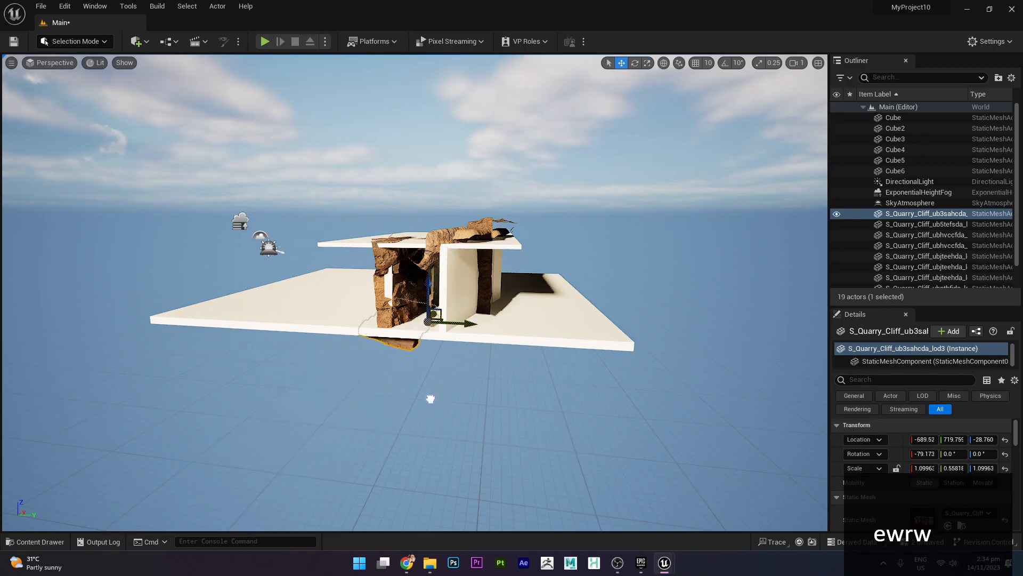
left_click_drag(432, 397, 423, 410)
left_click_drag(417, 299, 422, 276)
left_click_drag(459, 319, 471, 317)
Tilt the floor cliff to about 2.8° around Y and raise it to Z about 24.2
key("f")
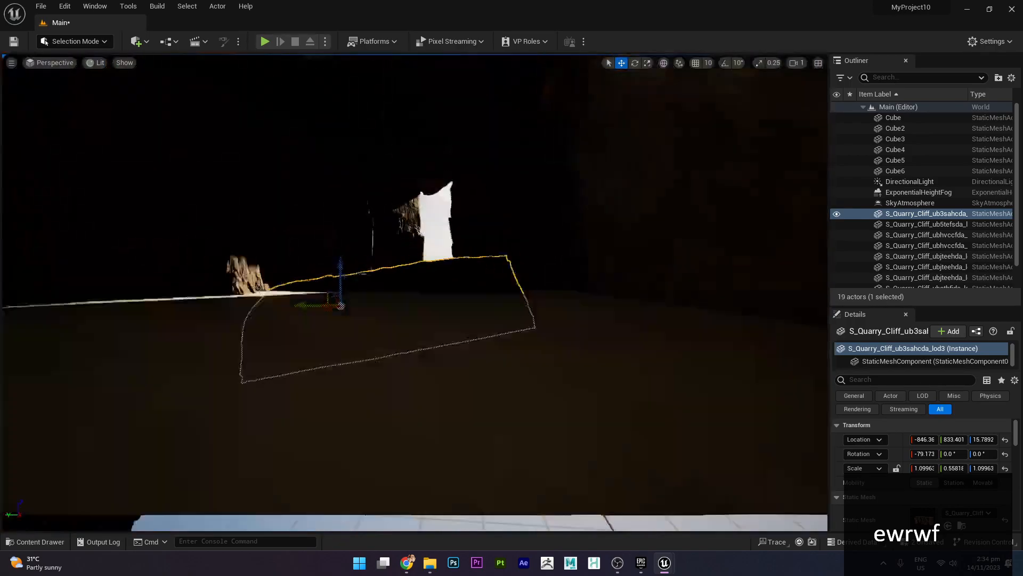
left_click_drag(543, 309, 500, 322, "alt")
scroll(542, 308, "up", 4)
scroll(448, 283, "down", 3)
left_click_drag(418, 250, 392, 274, "alt")
mouse_move(352, 242)
left_mouse_down("alt")
mouse_move(332, 247)
mouse_move(371, 235)
left_mouse_up("alt")
left_click(352, 242)
left_click(372, 324)
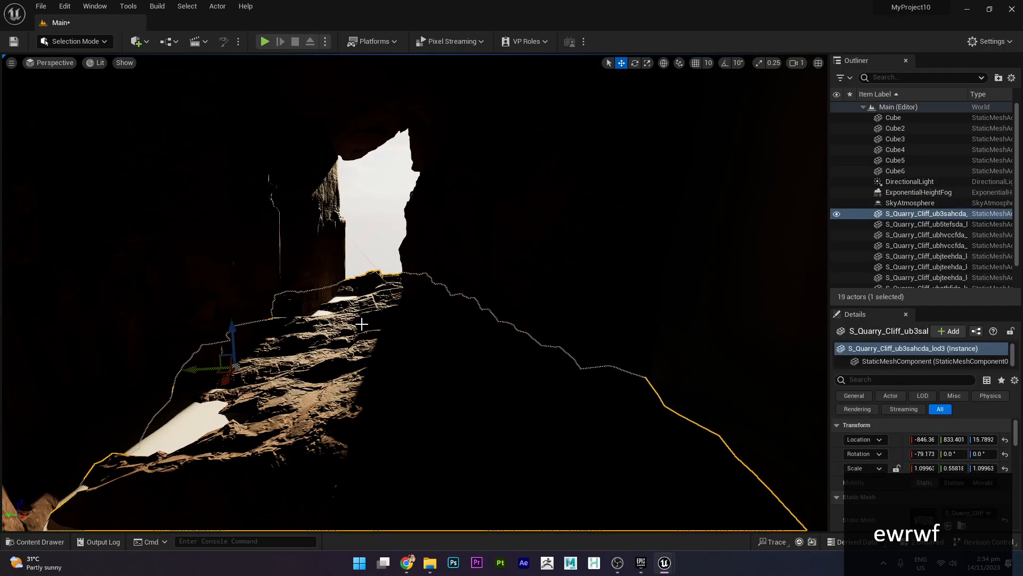
left_click_drag(276, 352, 285, 356)
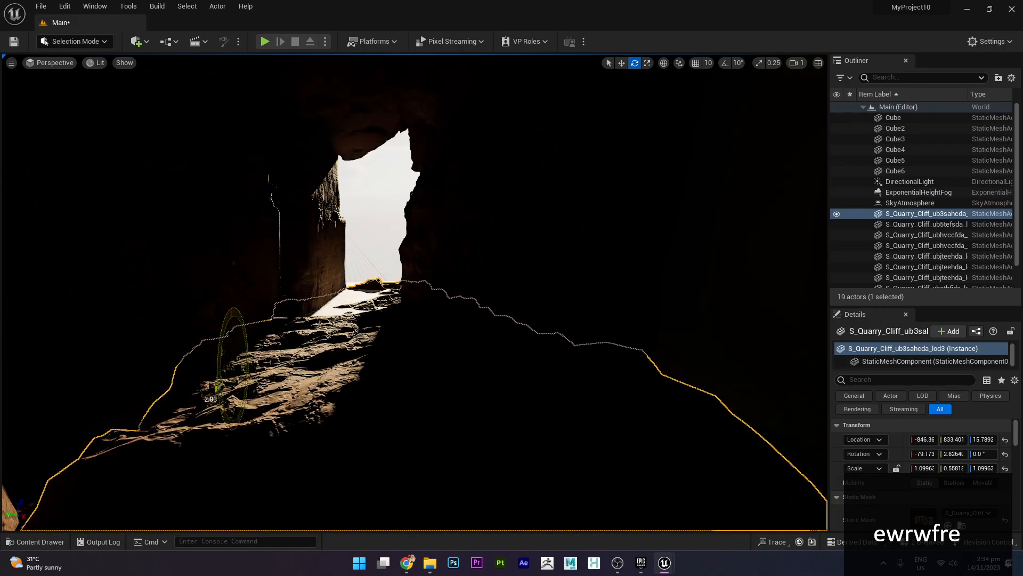
left_click_drag(231, 328, 232, 313)
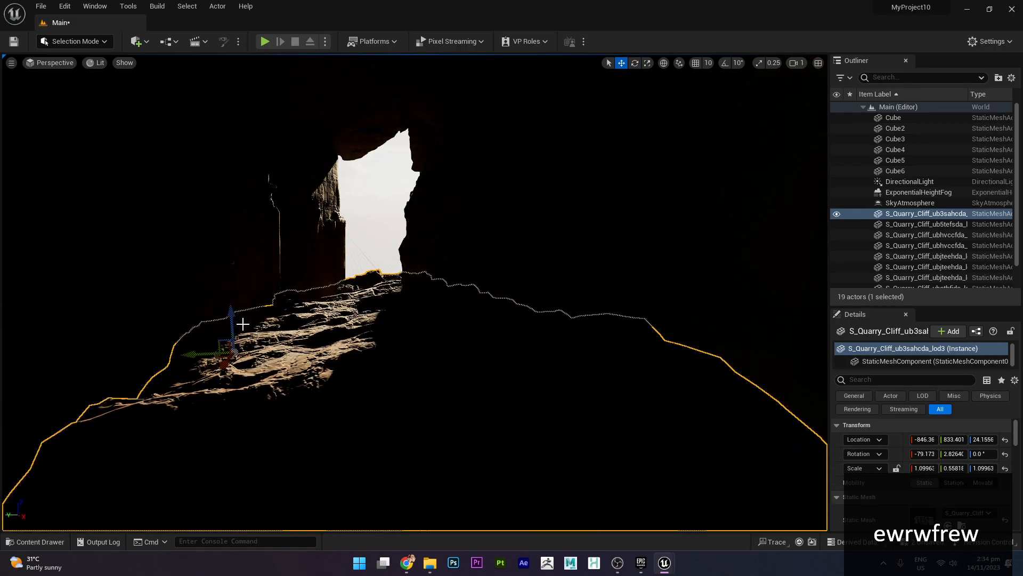
Refine the floor cliff to about -79.3°, 0.3° and 7.2° rotation, Y scale about 0.30 and Z about 28.8
key("e")
left_click_drag(219, 362, 216, 376)
left_click_drag(229, 313, 254, 362)
mouse_move(234, 310)
left_mouse_down()
mouse_move(232, 302)
mouse_move(220, 321)
left_mouse_up()
key("w")
right_click_drag(229, 319, 255, 365)
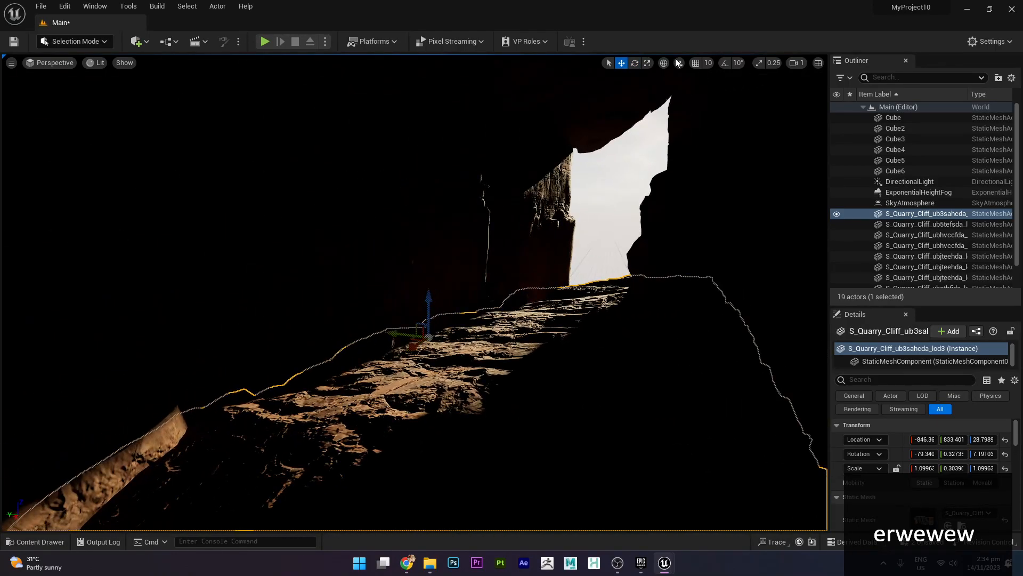
Switch the transform gizmo to local space, slide the floor cliff along the corridor toward the bright opening, and deselect it
left_click(663, 63)
left_click_drag(417, 351, 503, 324)
left_click(610, 243)
right_click_drag(610, 244, 659, 244)
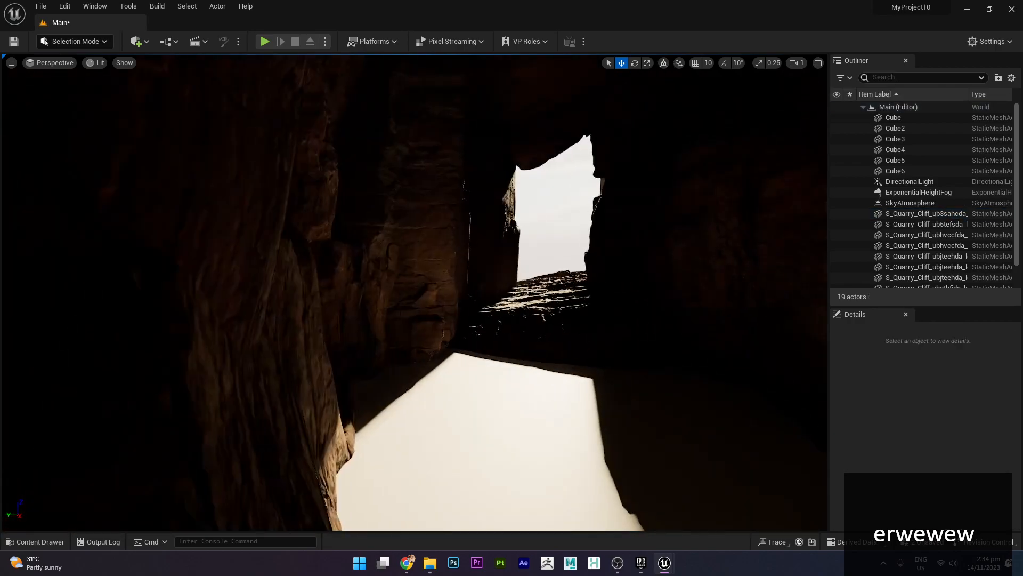
Duplicate the floor cliff back along the corridor to X about -808.7 to cover the bare foreground floor
left_click(527, 283)
right_click_drag(528, 283, 487, 283)
left_click_drag(495, 304, 368, 351, "alt")
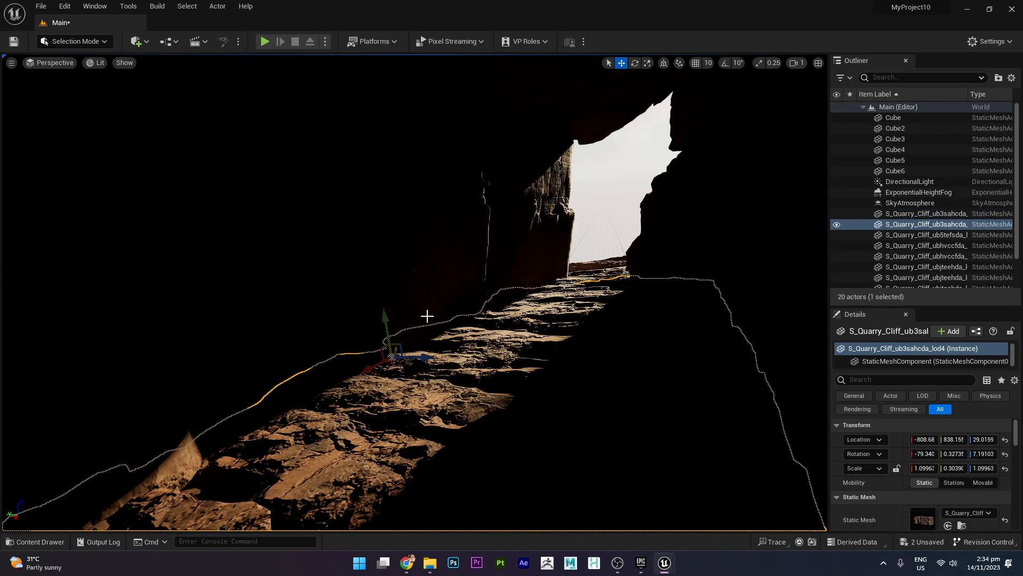
Rotate the duplicated floor cliff to about -79.3°, 2.8° and 7.7°, lower it to Z about 21.8, and deselect it
scroll(427, 317, "up", 3)
left_click_drag(395, 320, 582, 223)
key("e")
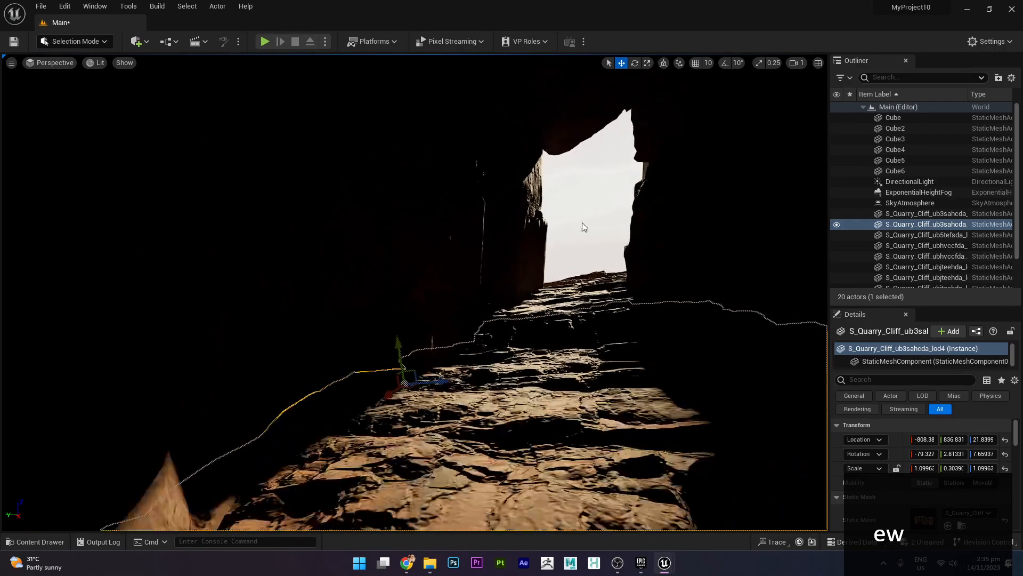
left_click(581, 233)
scroll(587, 236, "down", 3)
middle_click_drag(587, 237, 603, 226)
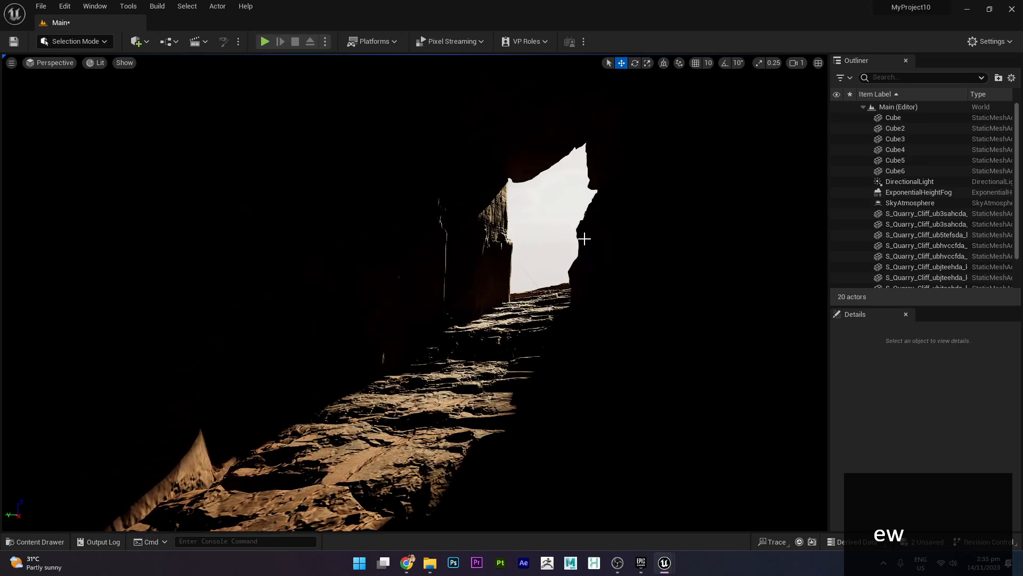
Rotate the sun's direction until its light enters through the cave opening and rakes across the rocky floor to the foreground rock
key("ctrl+l")
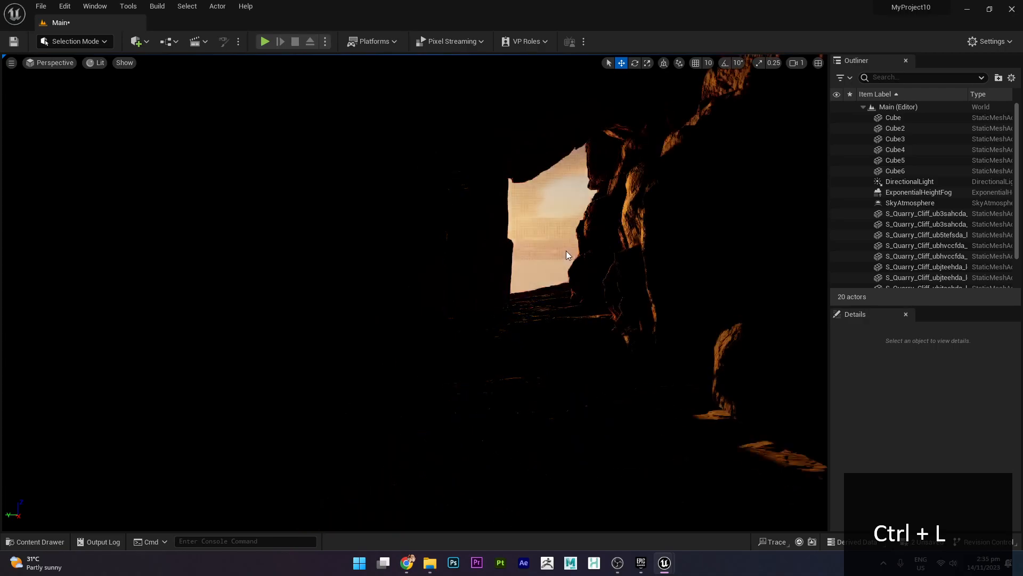
key("ctrl+l")
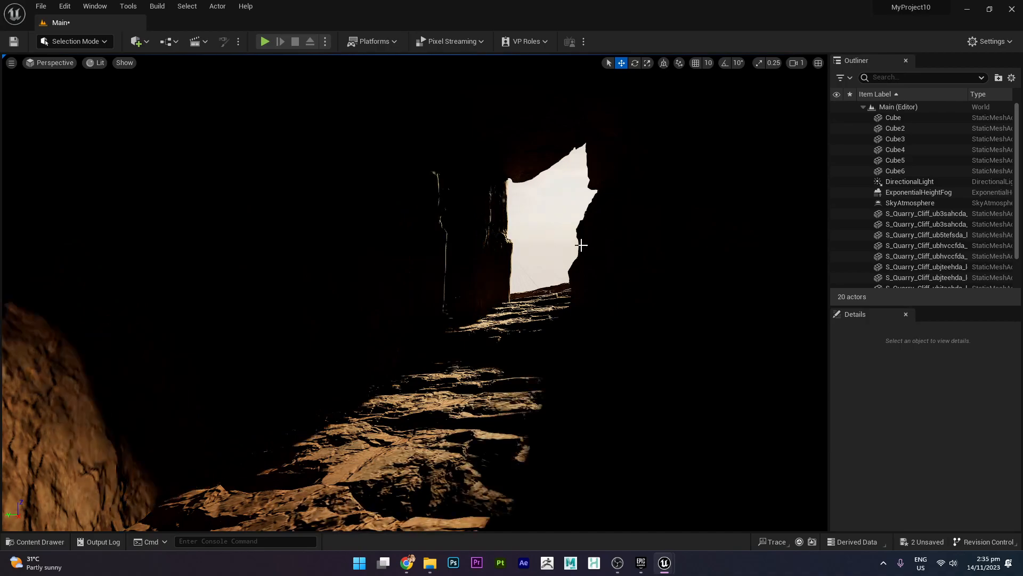
key("ctrl+l")
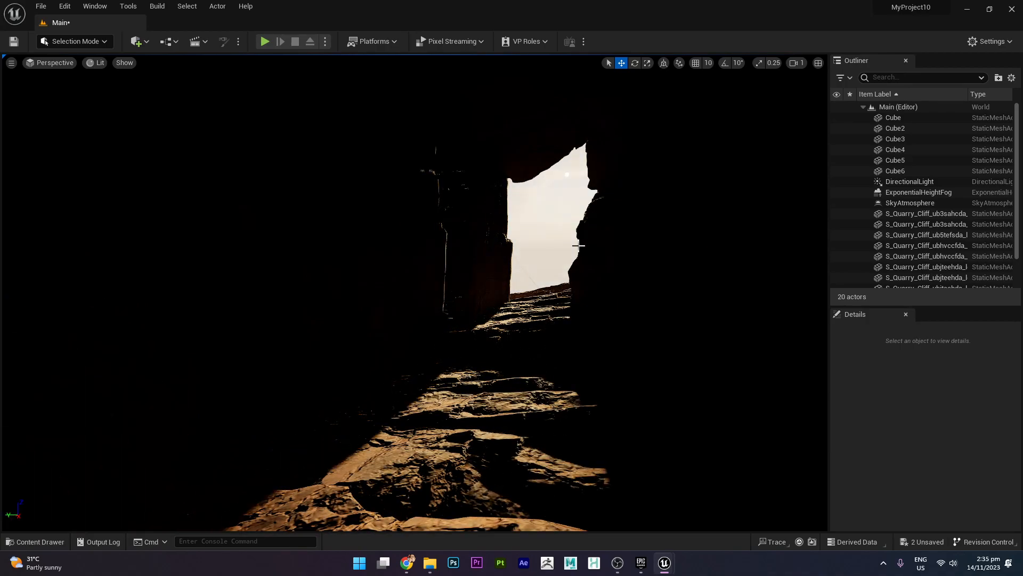
key("ctrl+l")
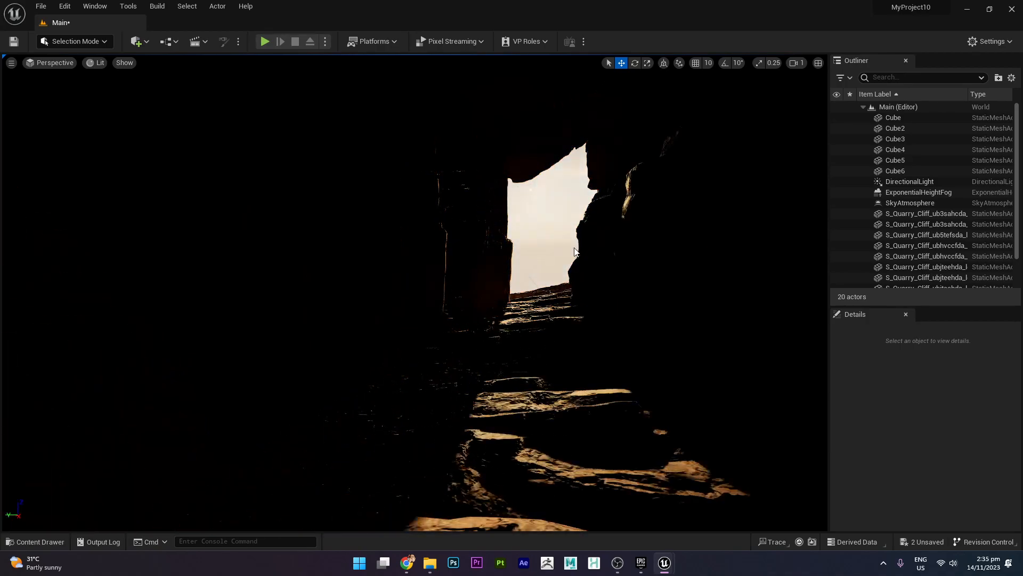
key("ctrl+l")
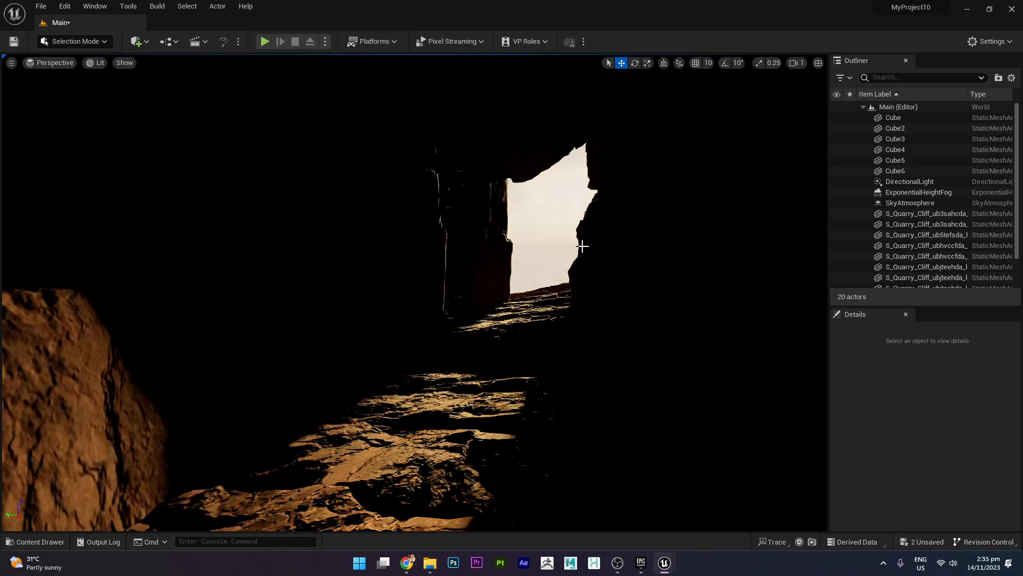
key("ctrl+l")
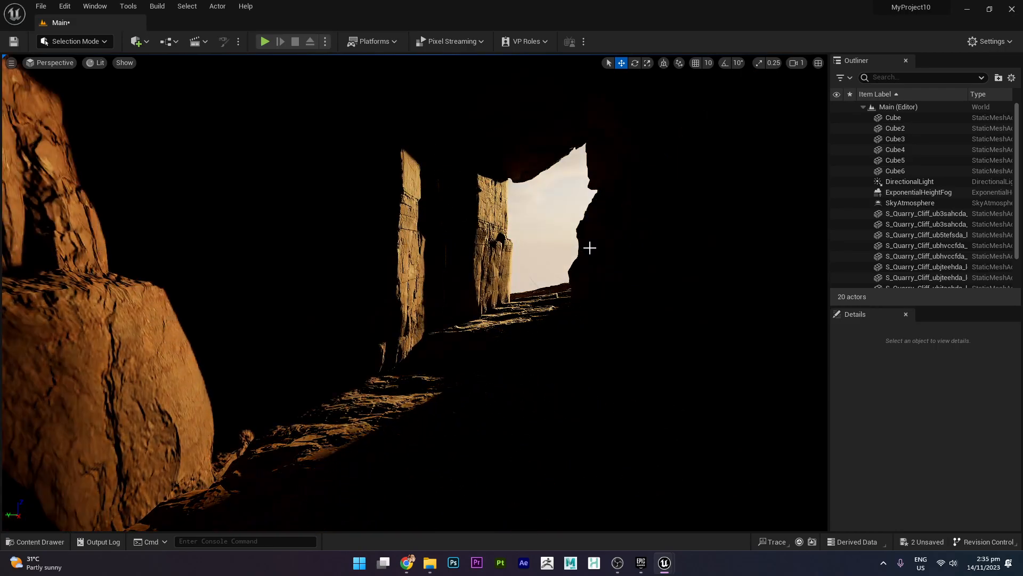
key("ctrl+l")
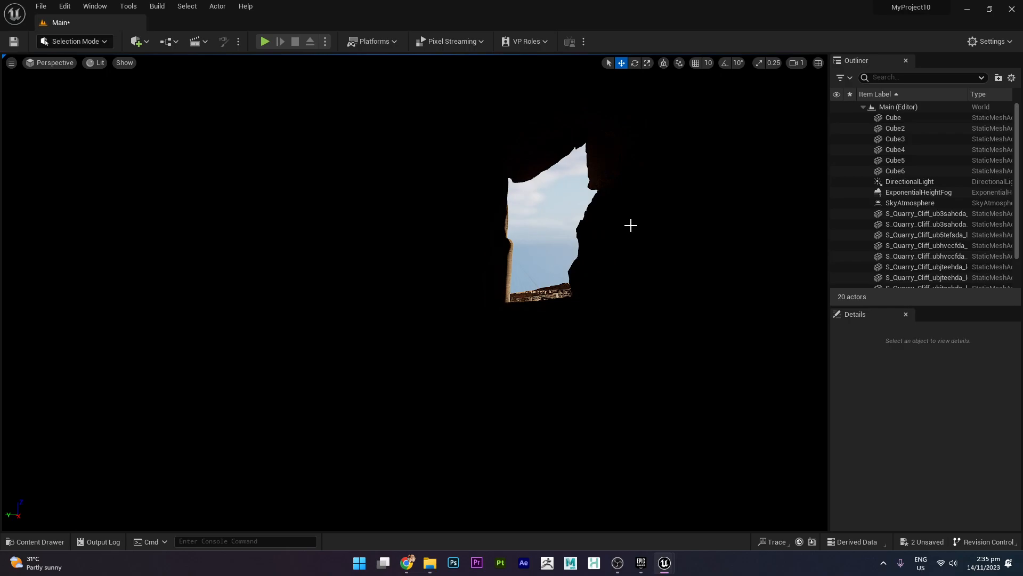
key("ctrl+l")
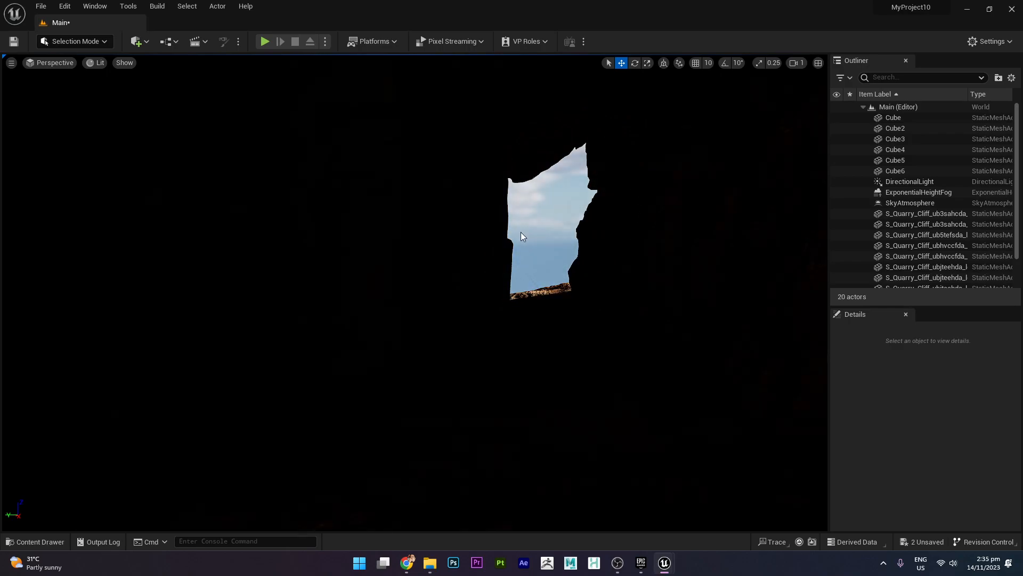
key("ctrl+l")
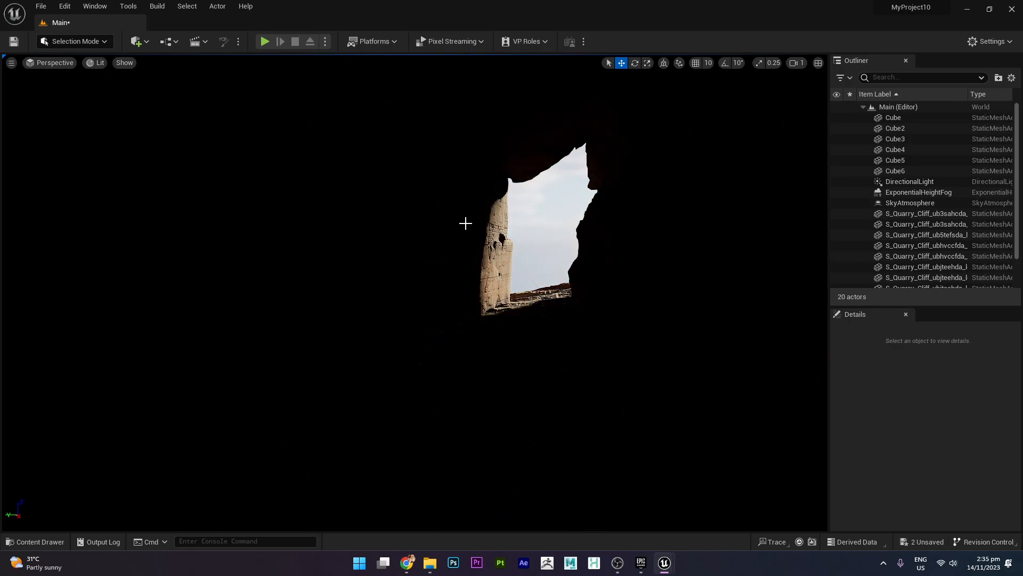
key("ctrl+l")
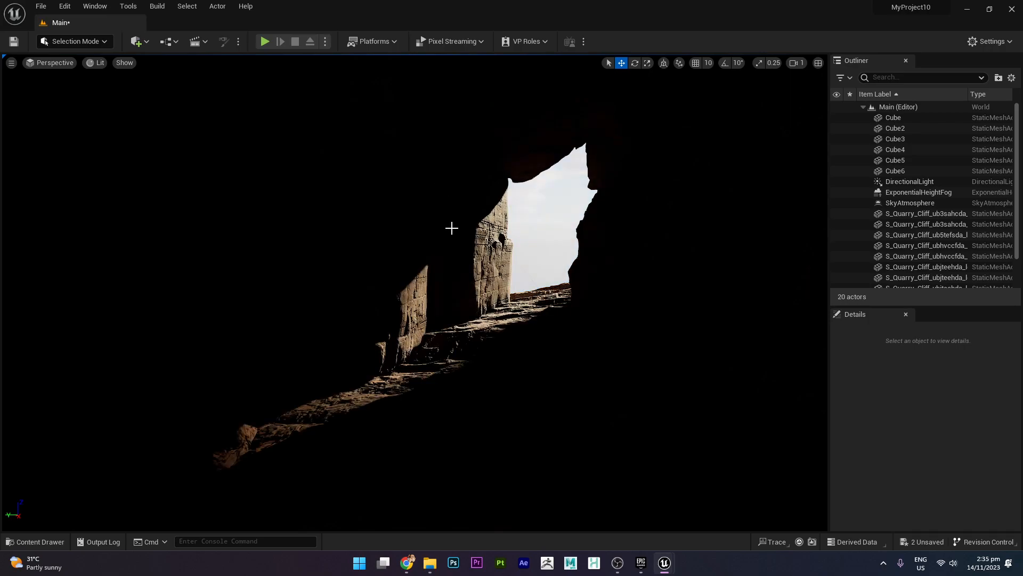
key("ctrl+l")
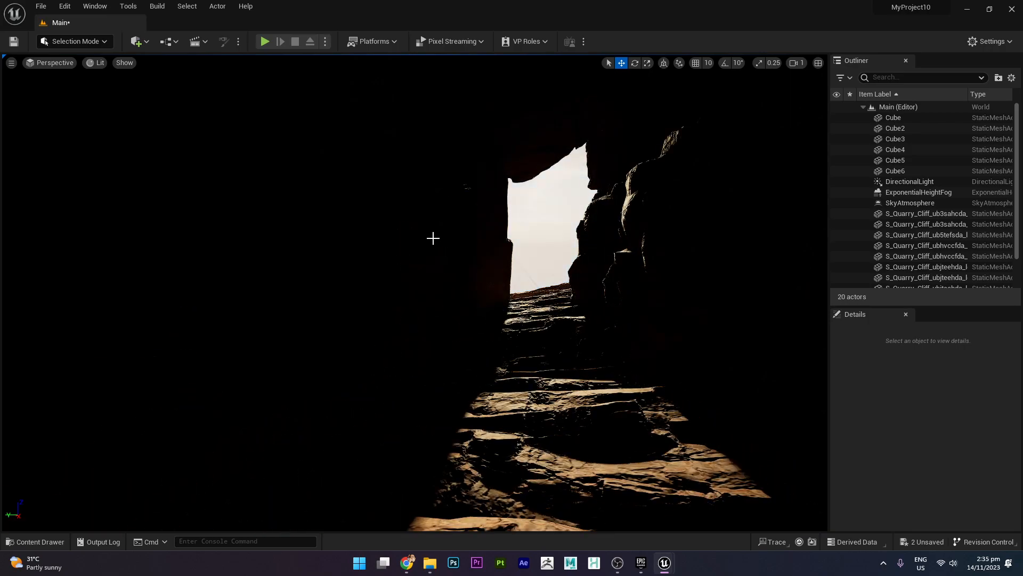
key("ctrl+l")
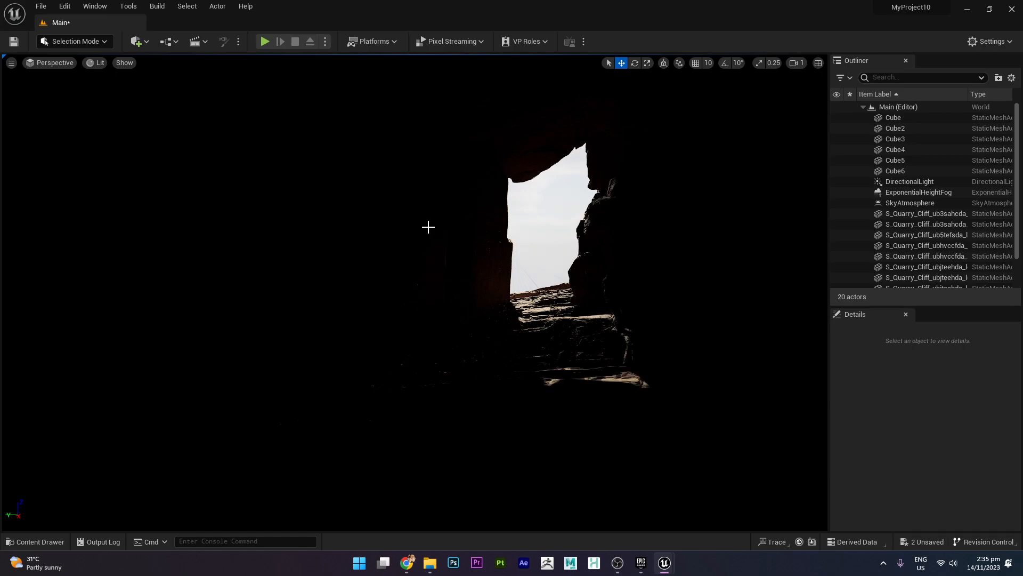
key("ctrl+l")
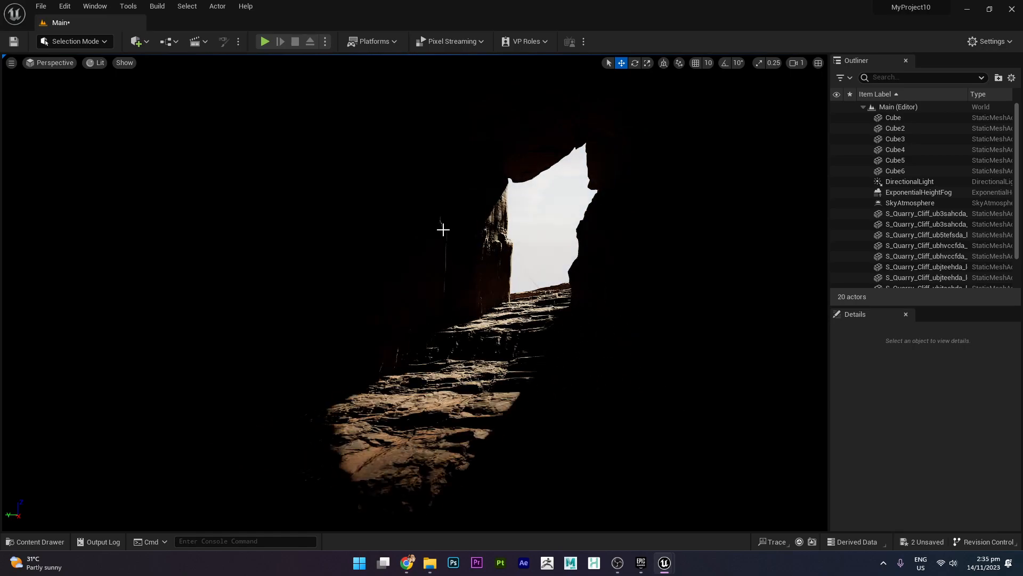
key("ctrl+l")
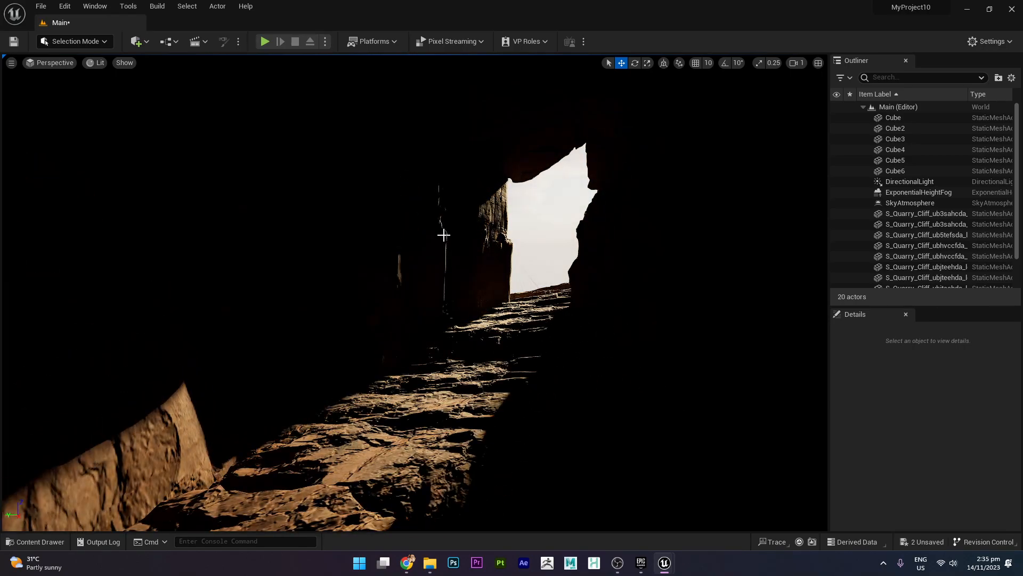
Fine-tune the sun's direction until its light catches the near side rock and falls diagonally along the stepped floor
key("ctrl+l")
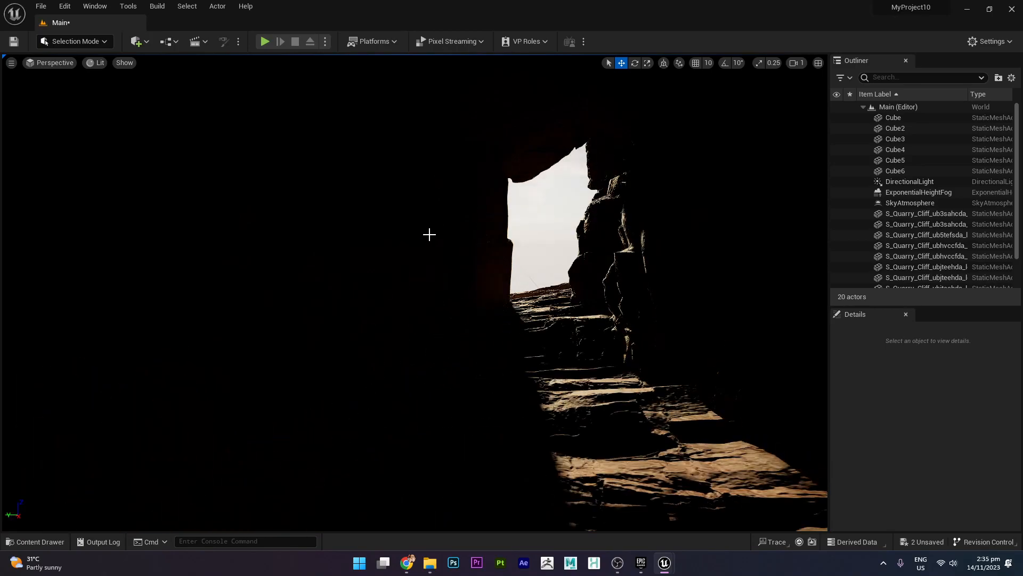
key("ctrl+l")
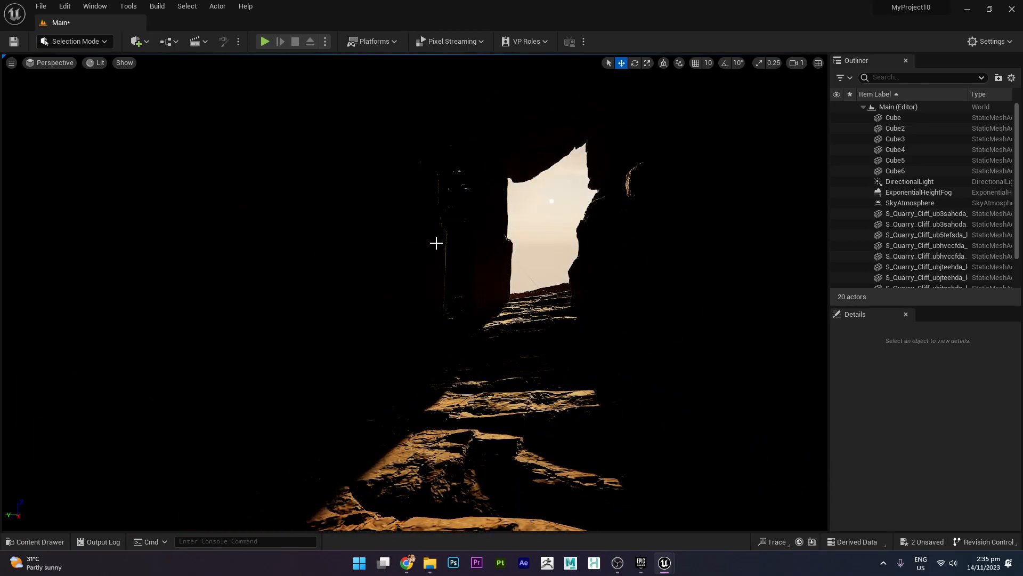
key("ctrl+l")
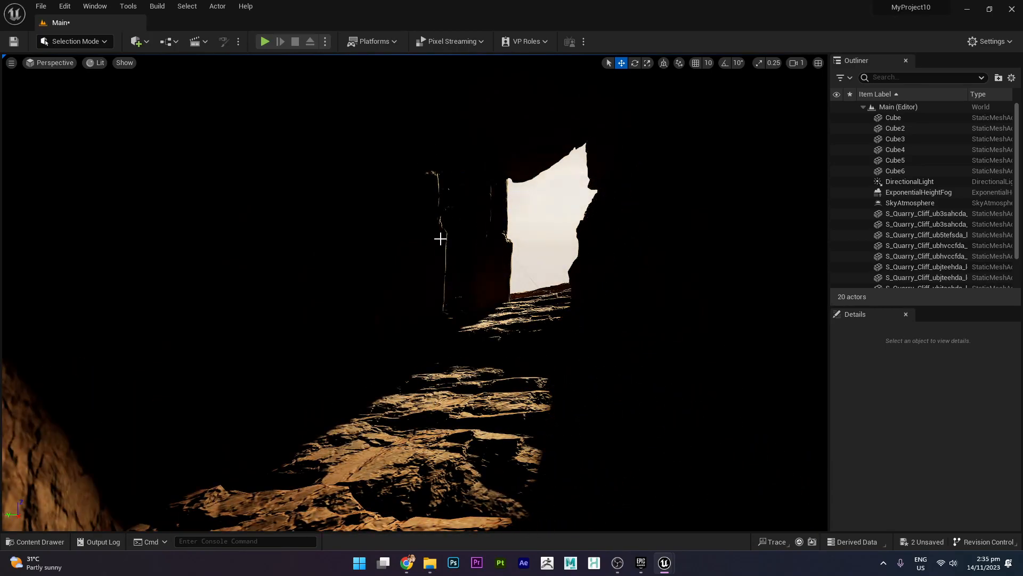
key("ctrl+l")
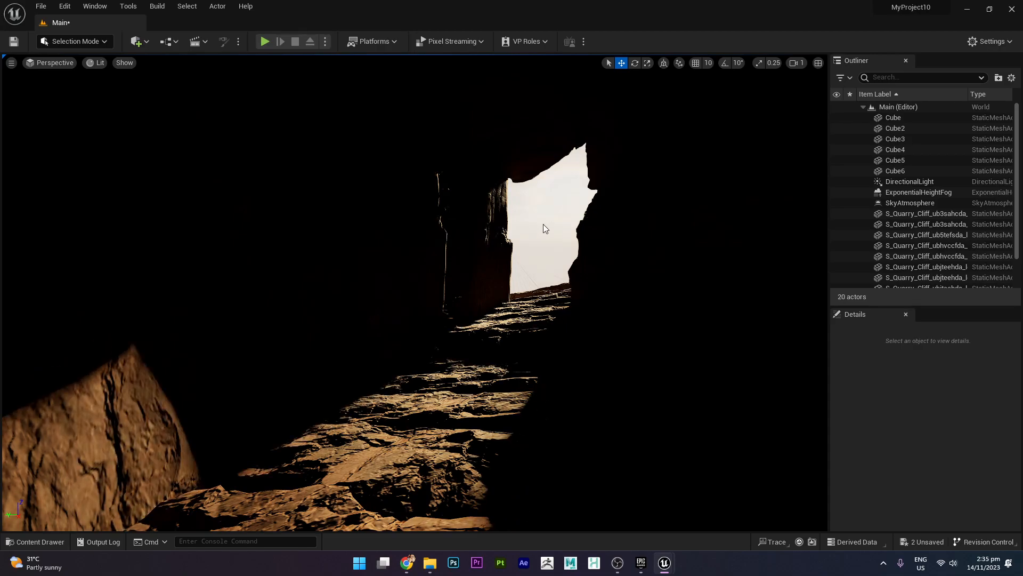
key("ctrl+l")
Add a point light and move it from the bare foreground through the corridor to the rocky cave opening
left_click(137, 41)
mouse_move(168, 145)
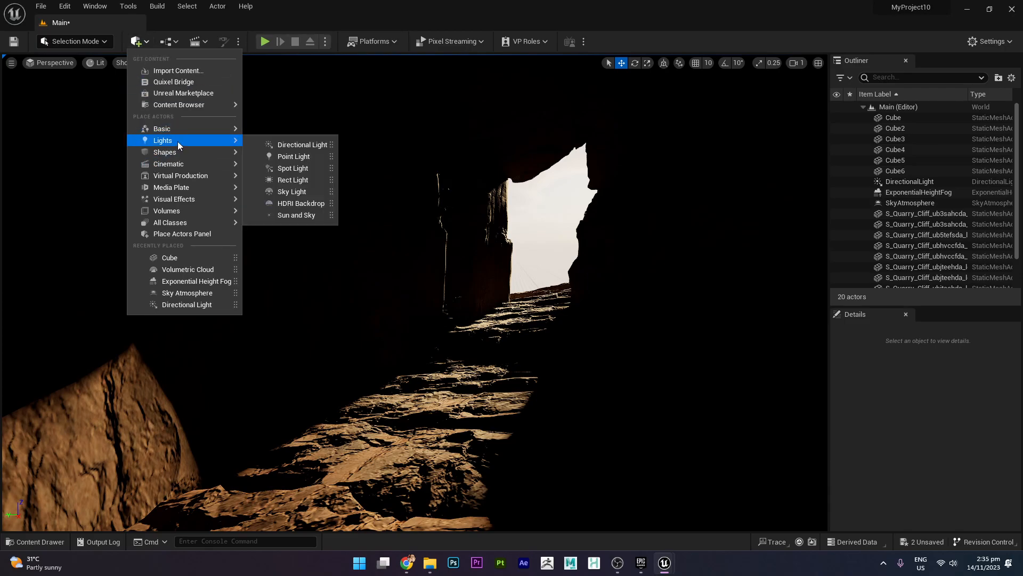
left_click(294, 156)
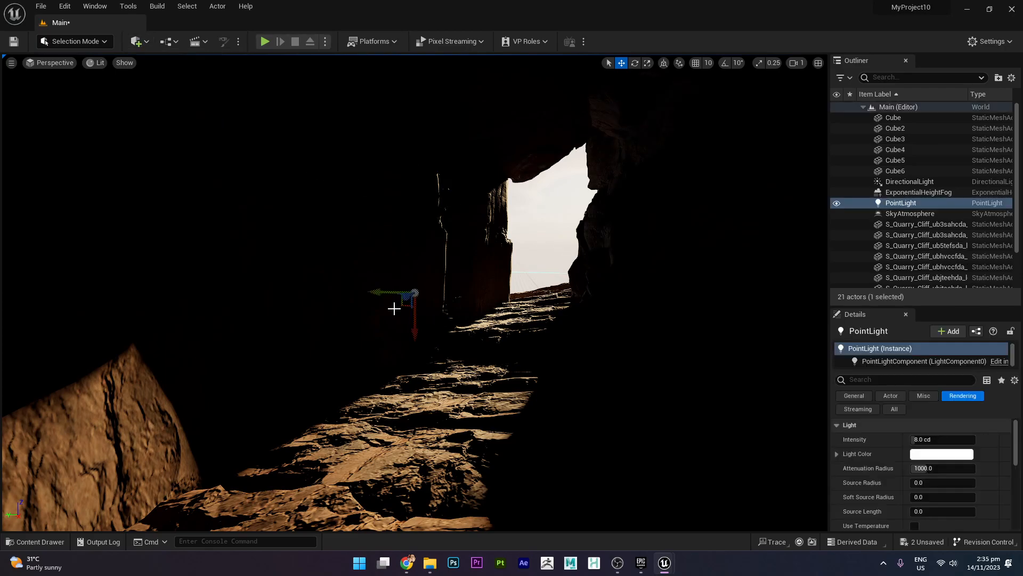
left_click_drag(374, 316, 294, 350)
scroll(334, 315, "down", 12)
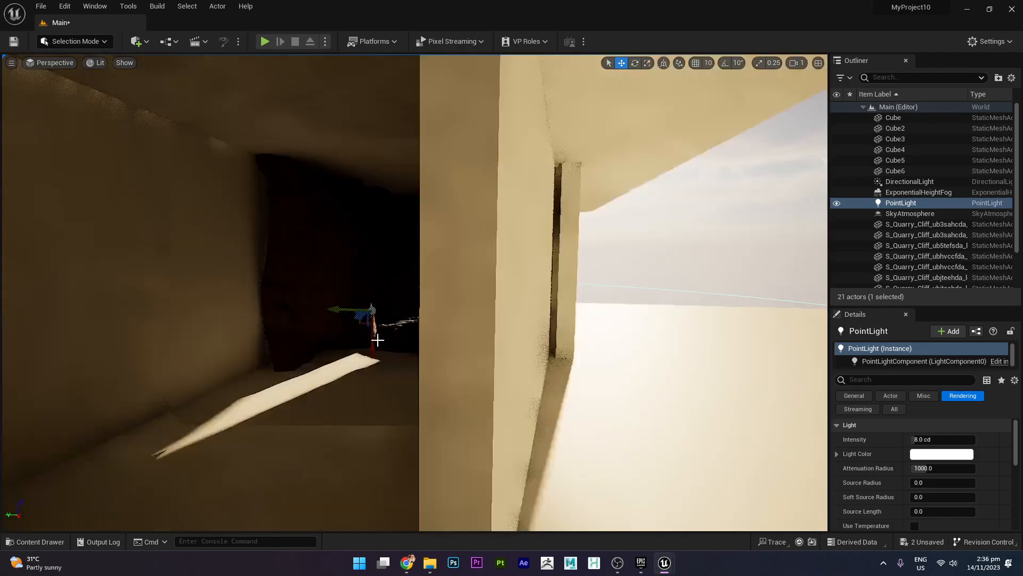
left_click_drag(210, 317, 512, 334, "alt")
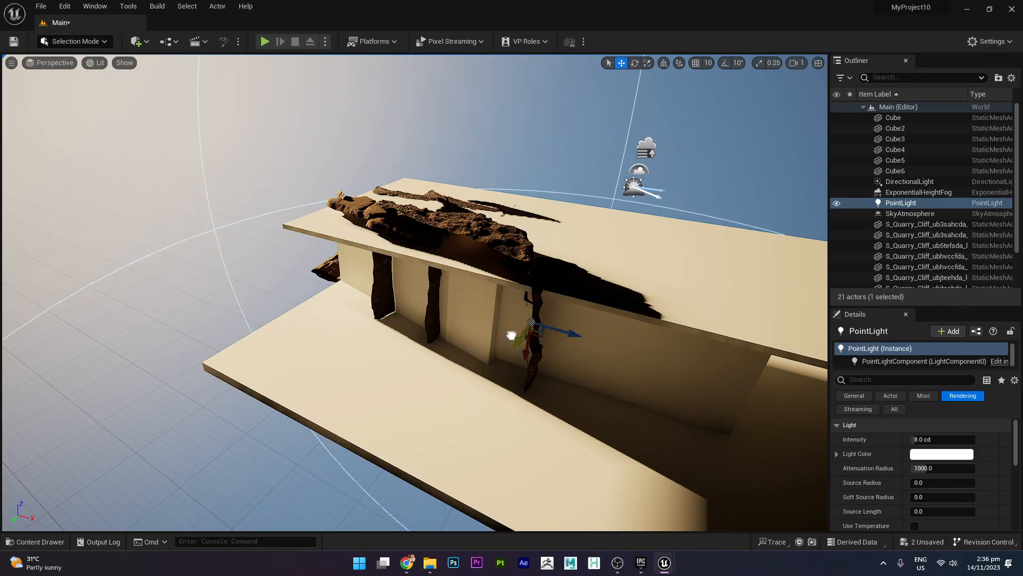
key("f")
left_click_drag(580, 366, 554, 362, "alt")
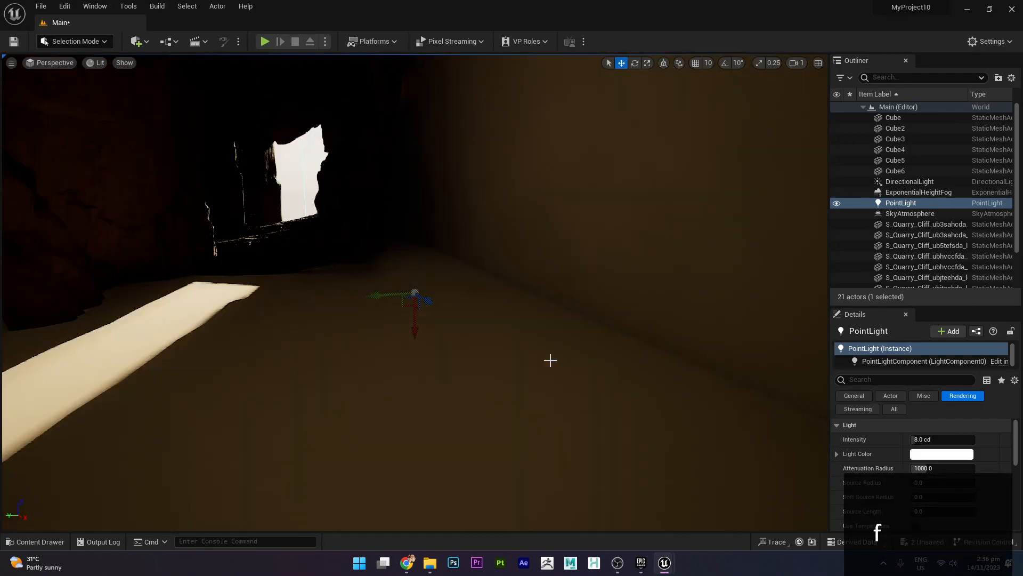
left_click_drag(287, 336, 279, 234)
left_click_drag(394, 181, 515, 145, "alt")
left_click_drag(415, 278, 496, 267, "alt")
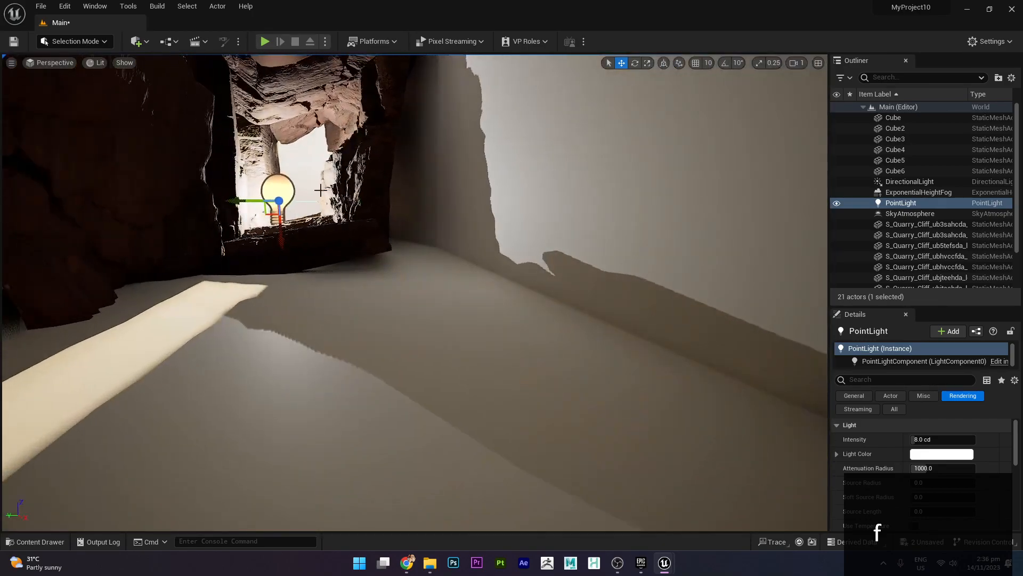
Frame the point light and raise it into the middle of the cave opening, clear of the side walls
key("f")
left_click_drag(535, 312, 498, 304, "alt")
scroll(401, 235, "up", 5)
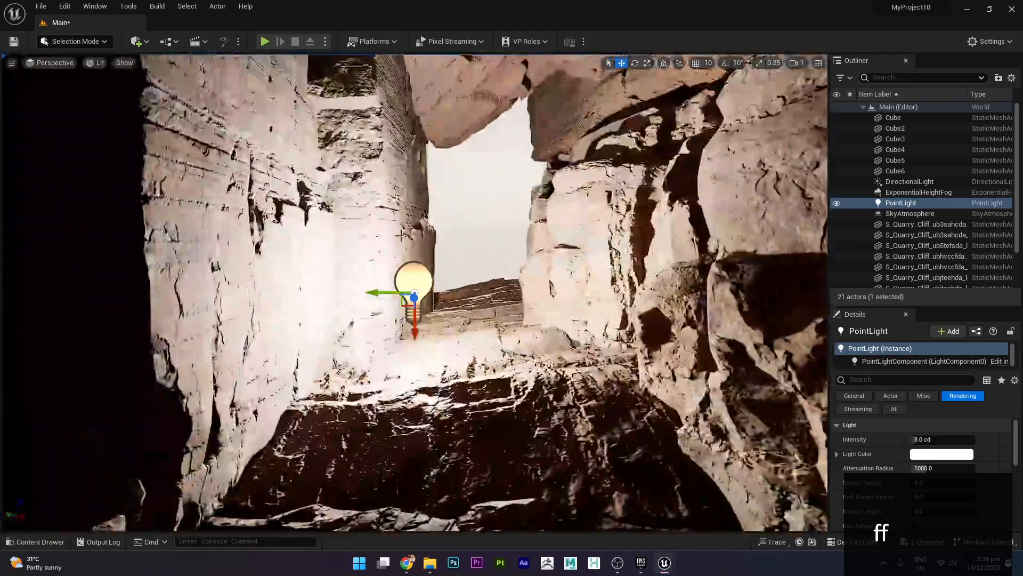
key("w")
left_click_drag(401, 235, 363, 231, "alt")
left_click_drag(413, 296, 439, 268)
key("e")
key("w")
left_click_drag(480, 314, 481, 259)
left_click_drag(450, 211, 514, 200)
mouse_move(728, 300)
left_mouse_down("alt")
mouse_move(749, 311)
mouse_move(728, 300)
left_mouse_up("alt")
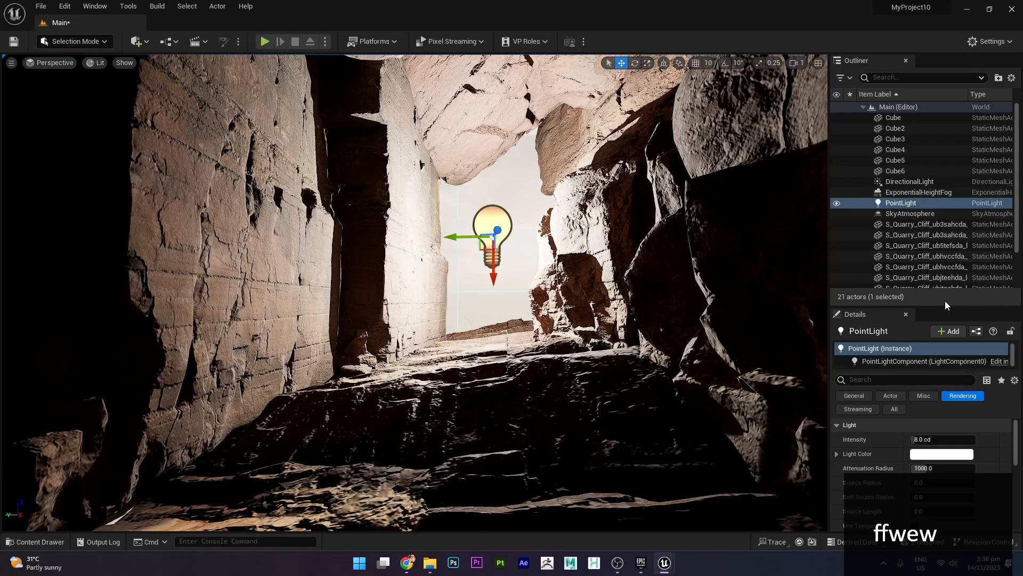
Set the point light's intensity to 0.1 cd and toggle its visibility off and on to compare its effect
left_click_drag(943, 306, 943, 167)
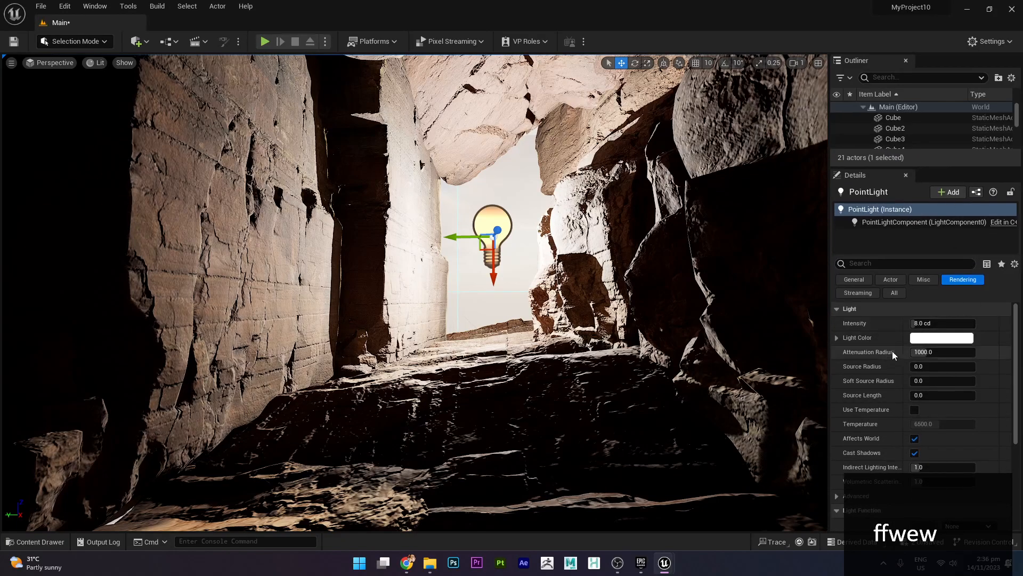
type(".1")
key("Return")
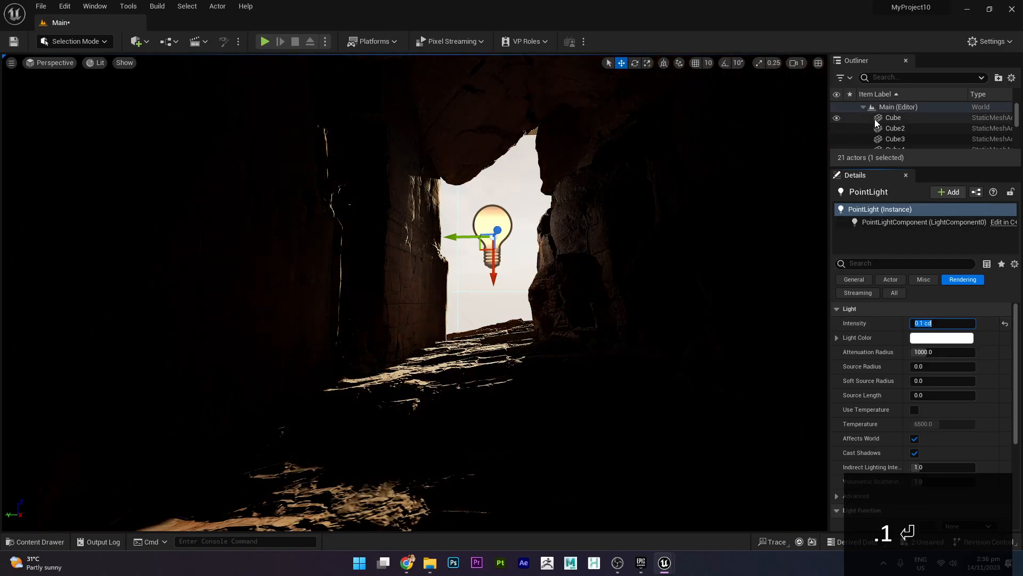
left_click_drag(877, 168, 860, 274)
left_click(837, 203)
left_click(837, 203)
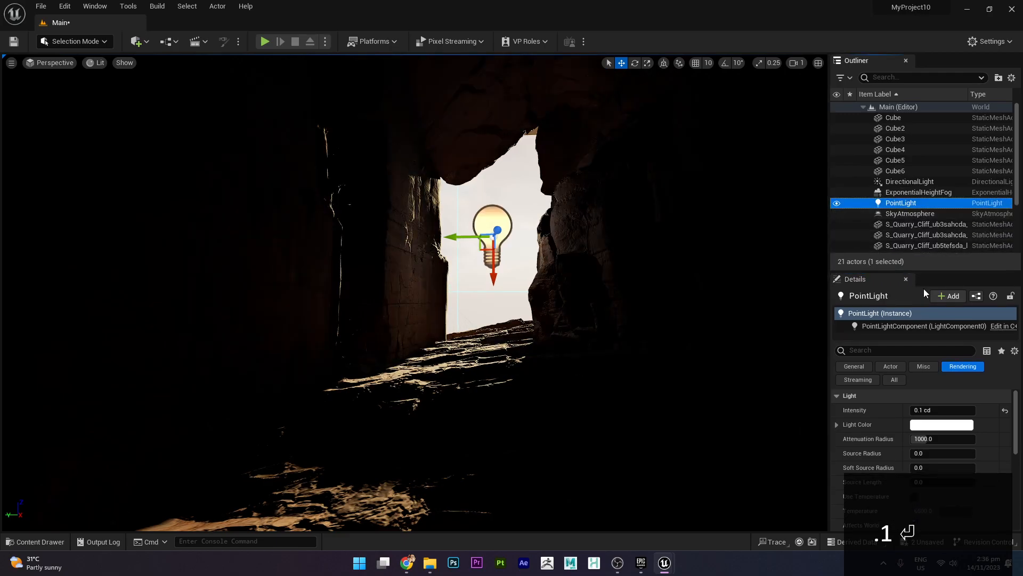
Pull the point light back along the corridor away from the opening and raise it toward the ceiling
right_click_drag(494, 279, 562, 216)
left_click_drag(588, 220, 269, 288)
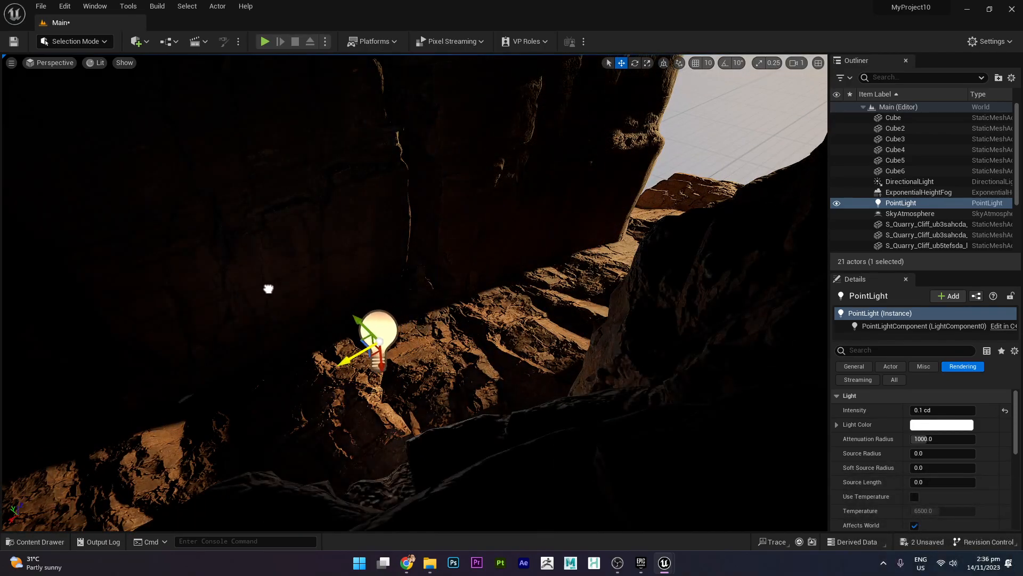
left_click_drag(381, 366, 350, 193)
right_click_drag(350, 245, 382, 234)
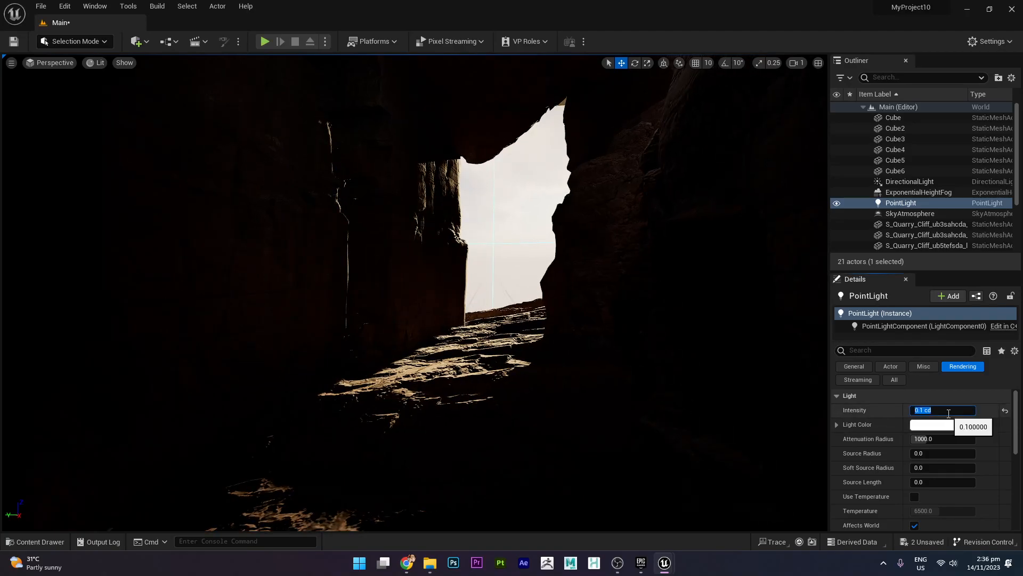
Try a point light intensity of 0.5 cd and reduce it to 0.3 cd
type(".5")
key("Return")
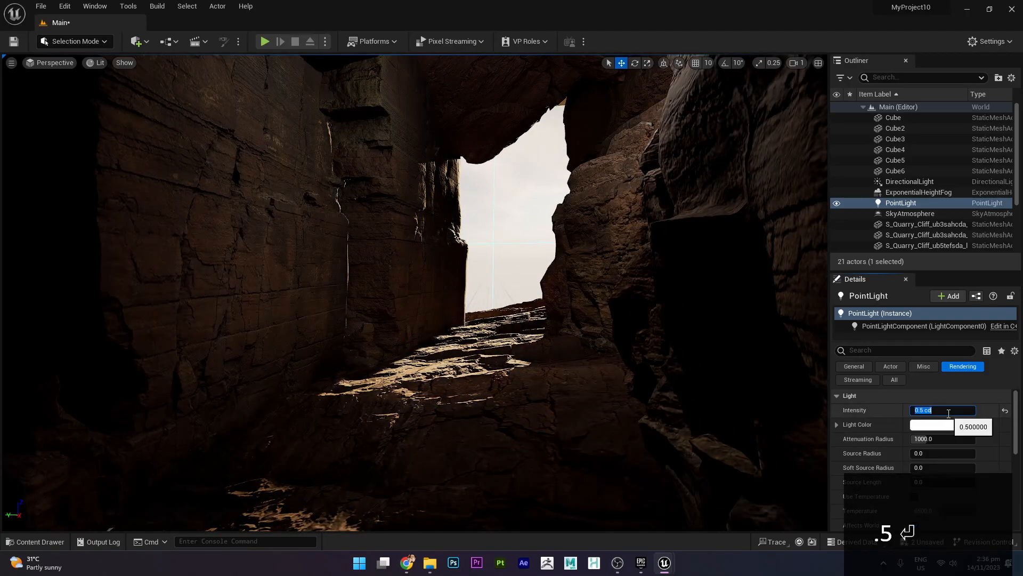
key("BackSpace")
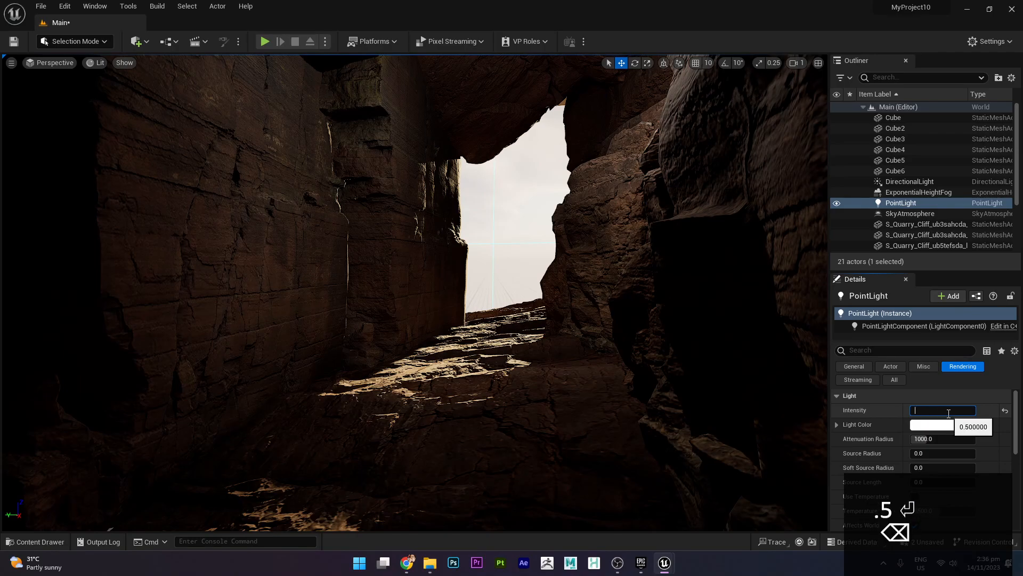
type(".3")
key("Return")
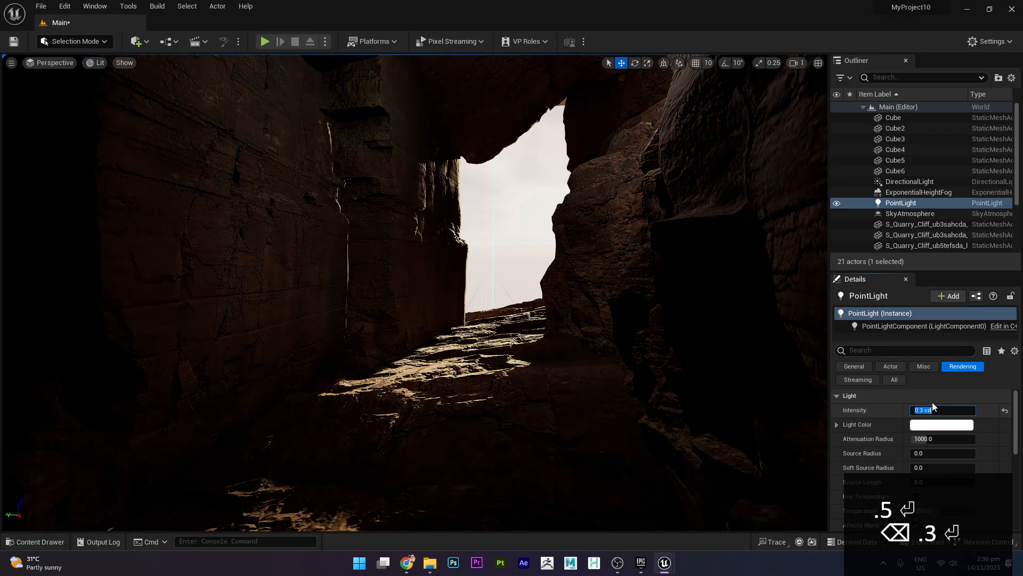
Try several tints for the point light's colour and settle on pale green, linear hex A2FF9FFF
left_click(929, 425)
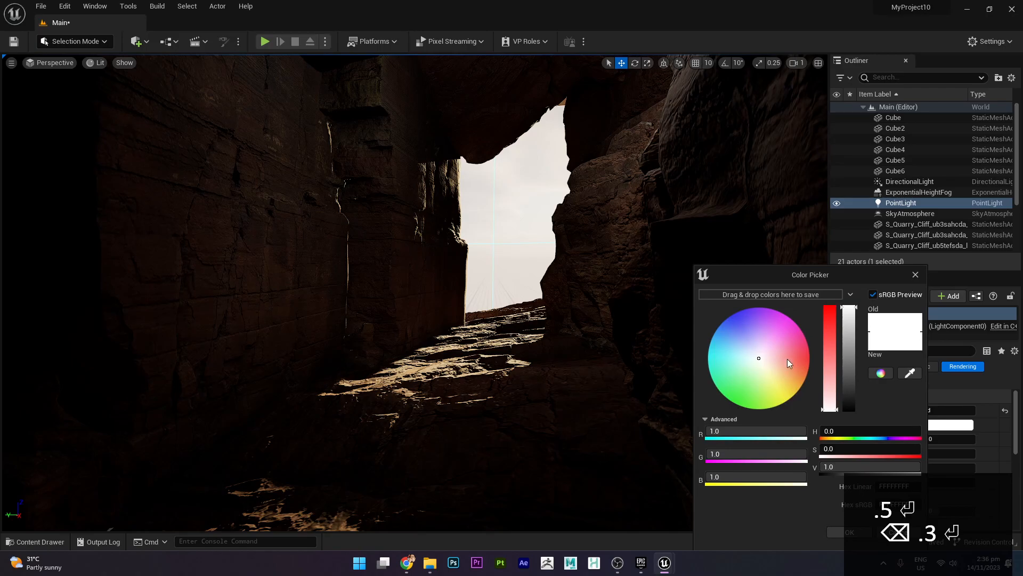
left_click_drag(785, 358, 800, 362)
left_click(743, 369)
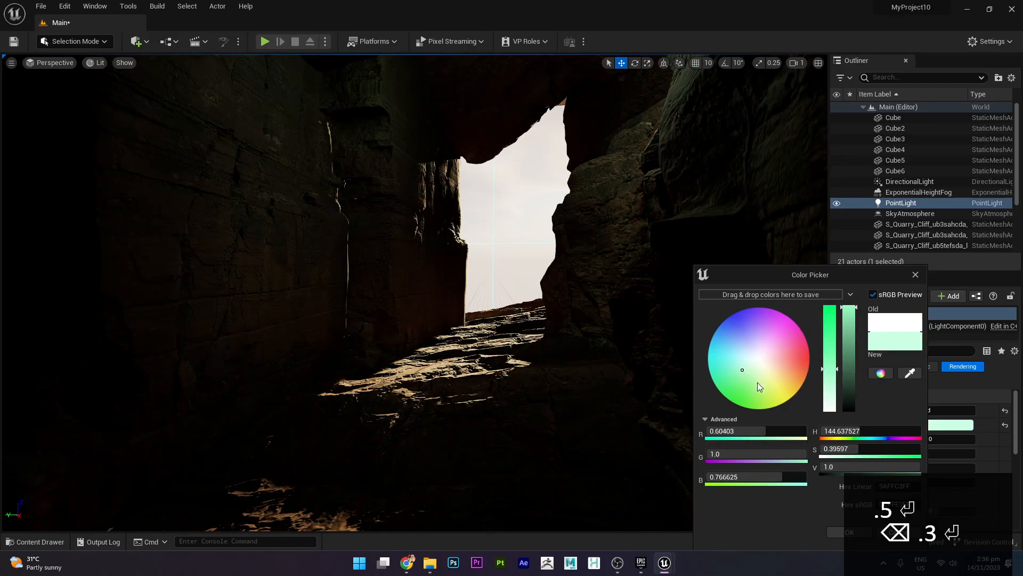
left_click(757, 383)
left_click_drag(750, 375, 746, 375)
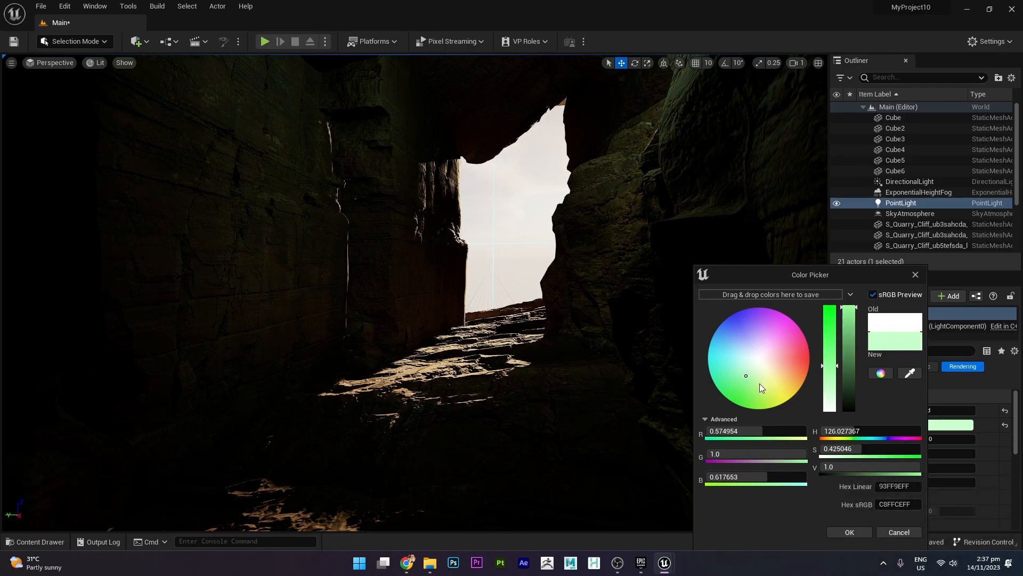
left_click(757, 389)
left_click(743, 378)
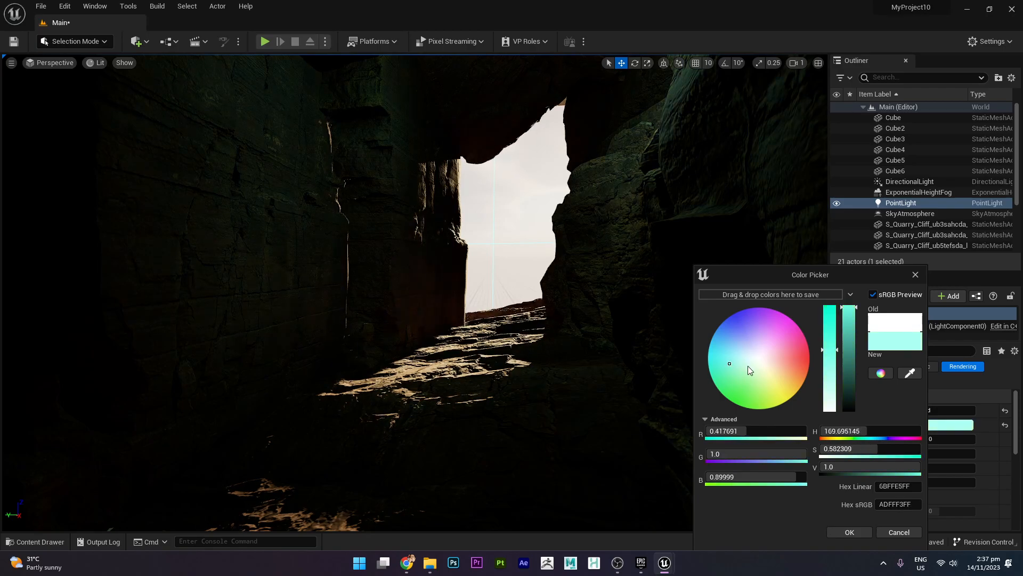
left_click(749, 375)
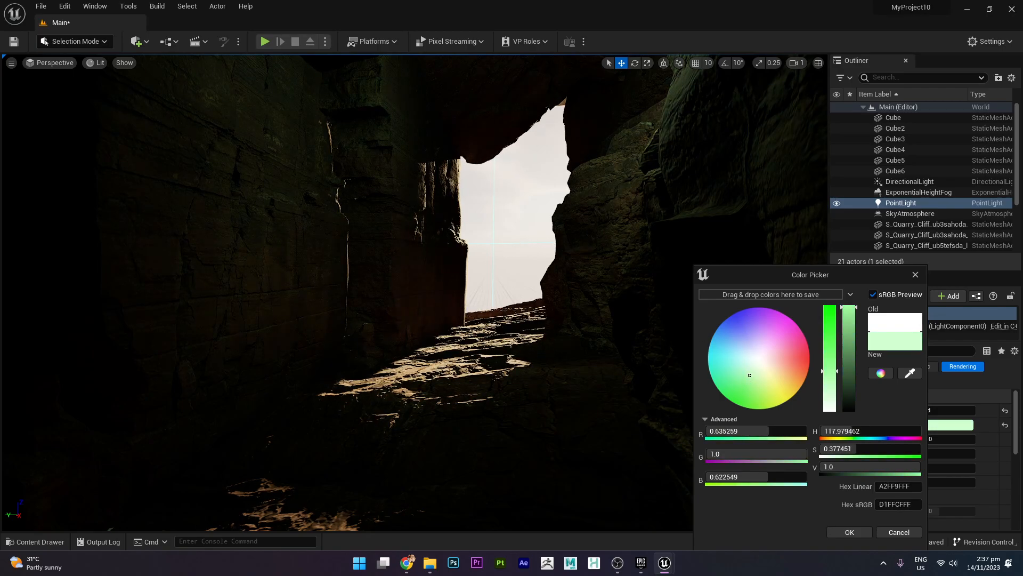
Close the colour picker, deselect the point light, and reframe the cave in game view without the editor icons
left_click(505, 279)
right_click_drag(506, 270, 513, 249)
left_click(498, 126)
key("w")
right_click_drag(499, 125, 499, 126)
left_click(480, 340)
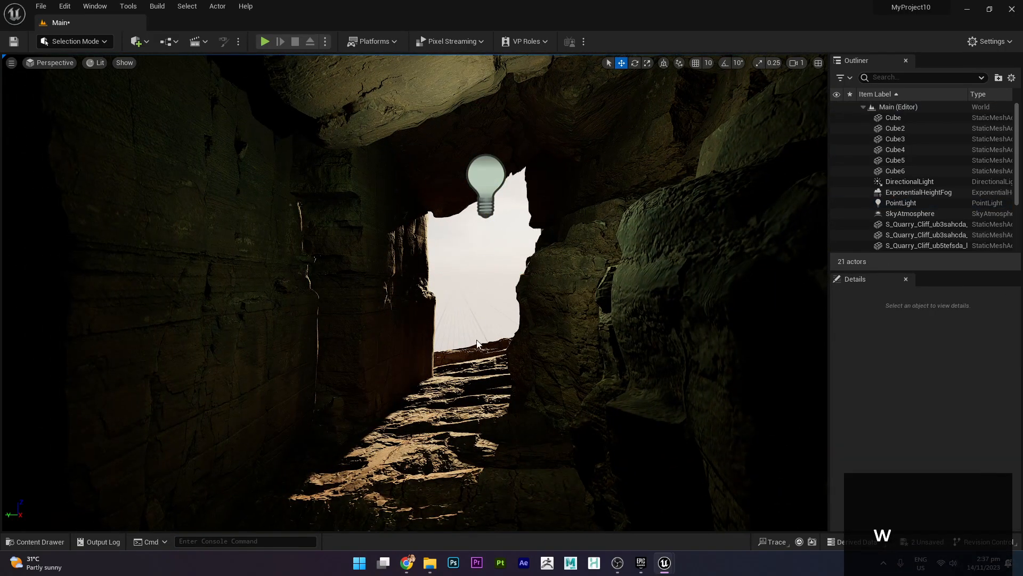
key("g")
right_click_drag(462, 327, 468, 334)
Set the point light's intensity to 0.2 cd and deselect it
left_click(905, 204)
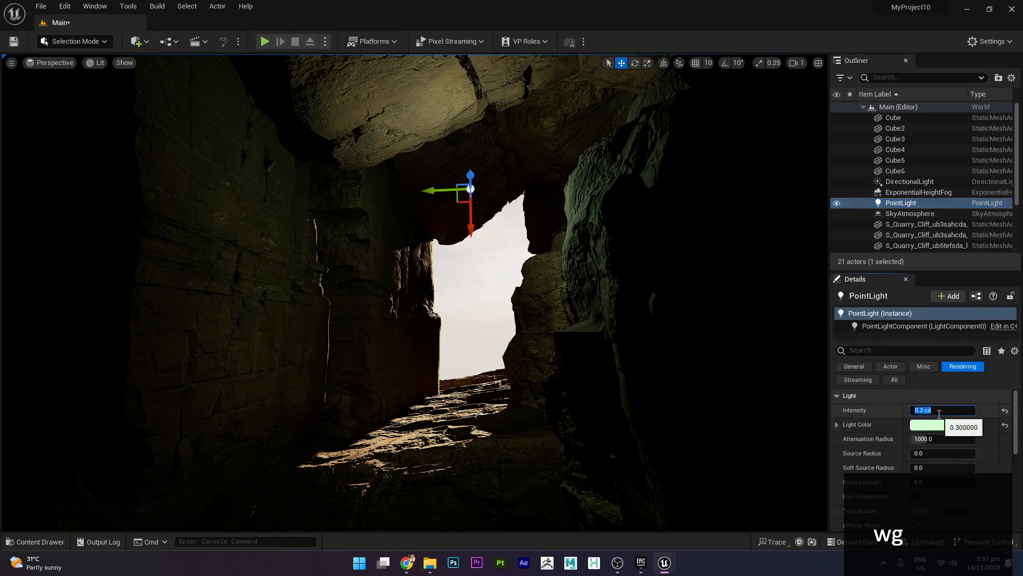
key("Return")
left_click(505, 311)
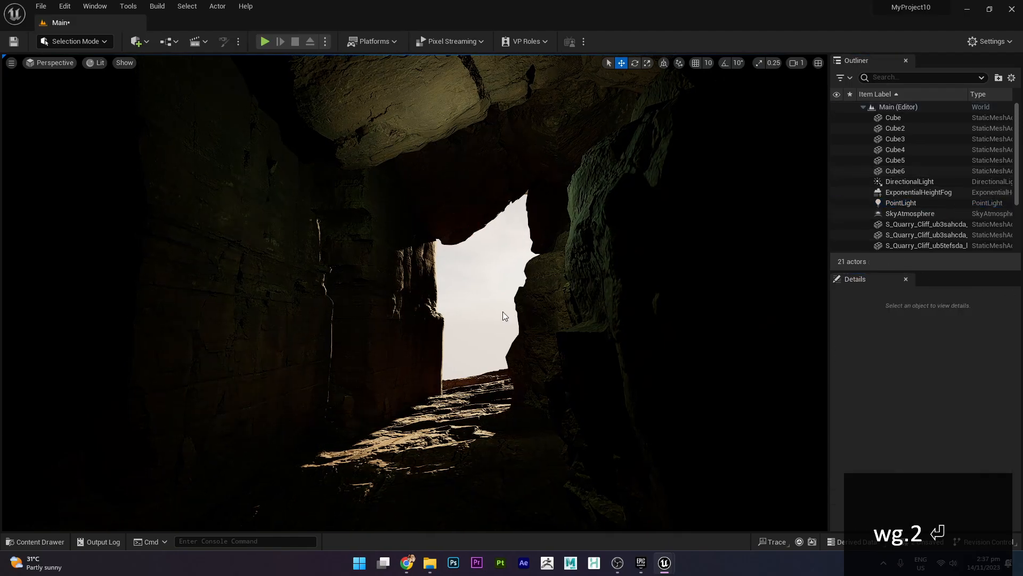